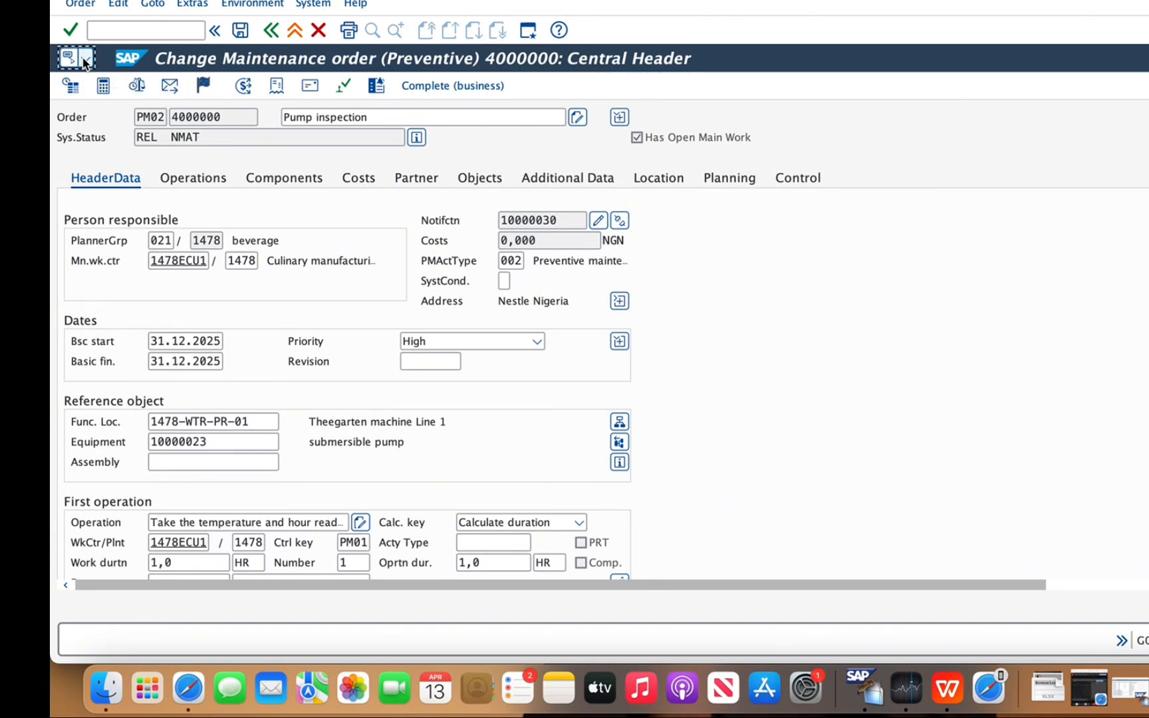
pyautogui.click(85, 62)
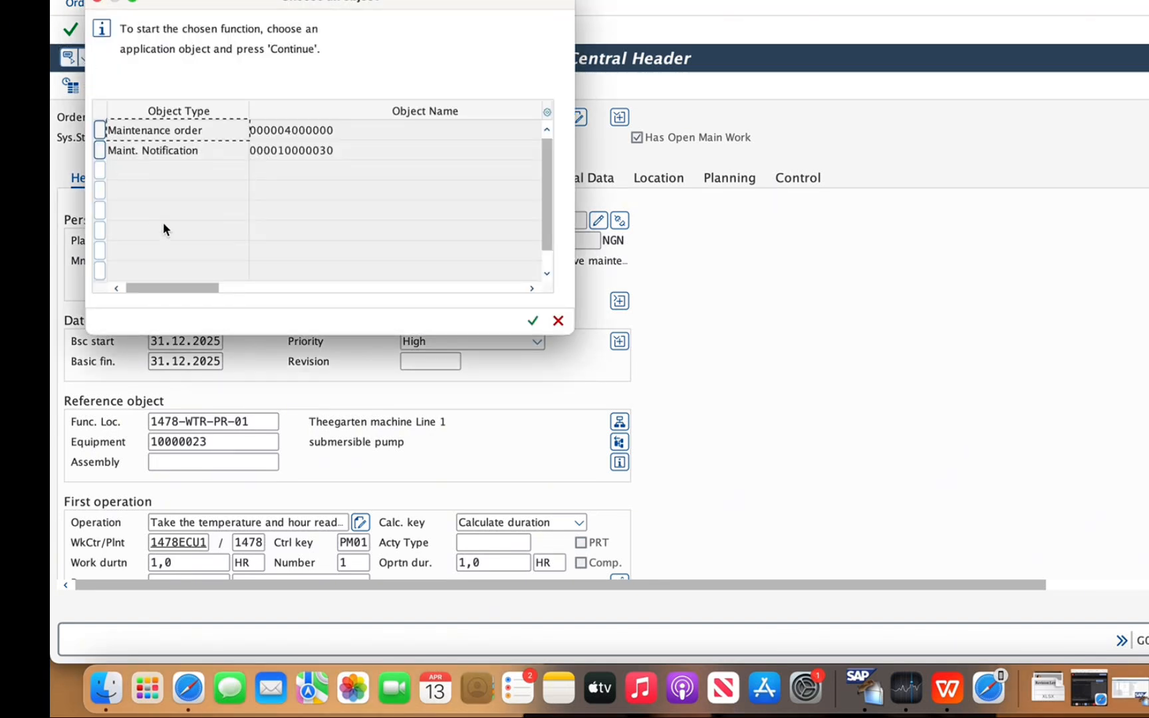
pyautogui.doubleClick(180, 132)
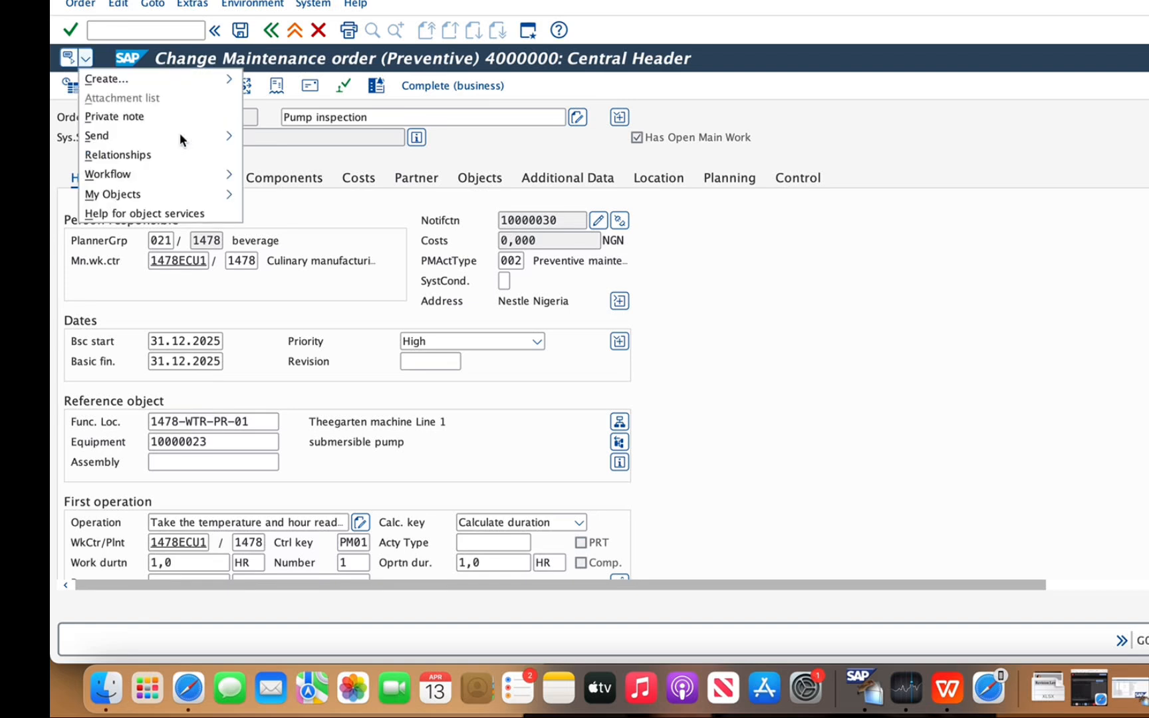
pyautogui.moveTo(169, 84)
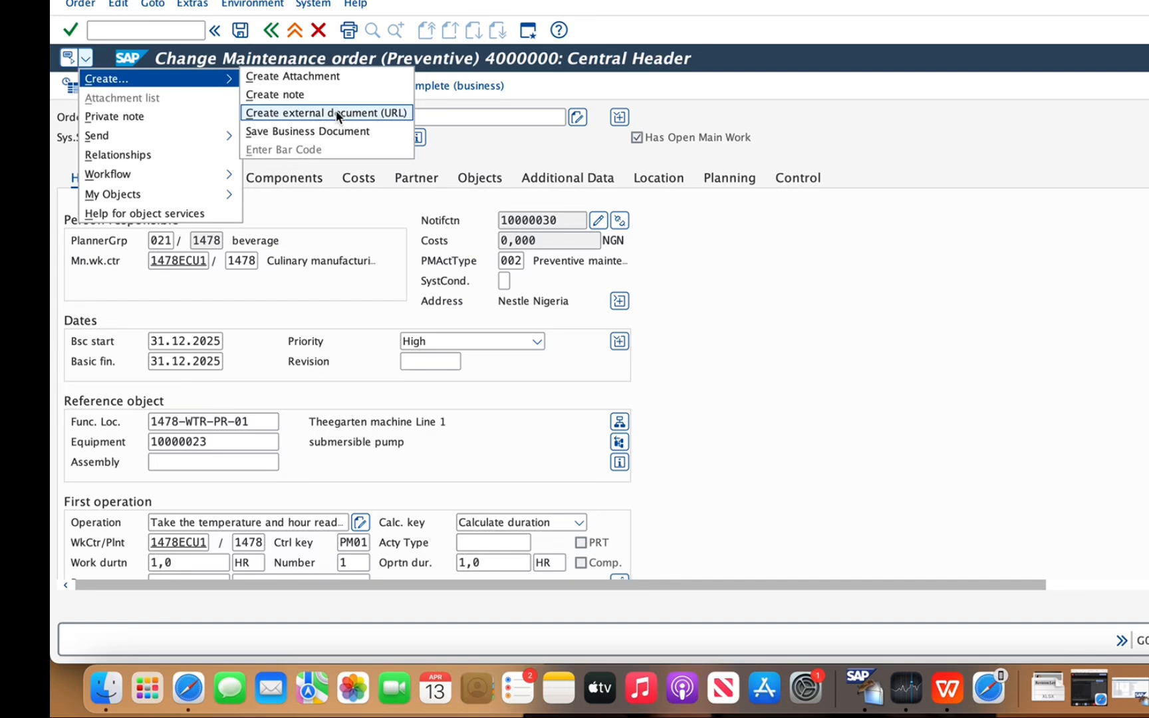
pyautogui.click(318, 75)
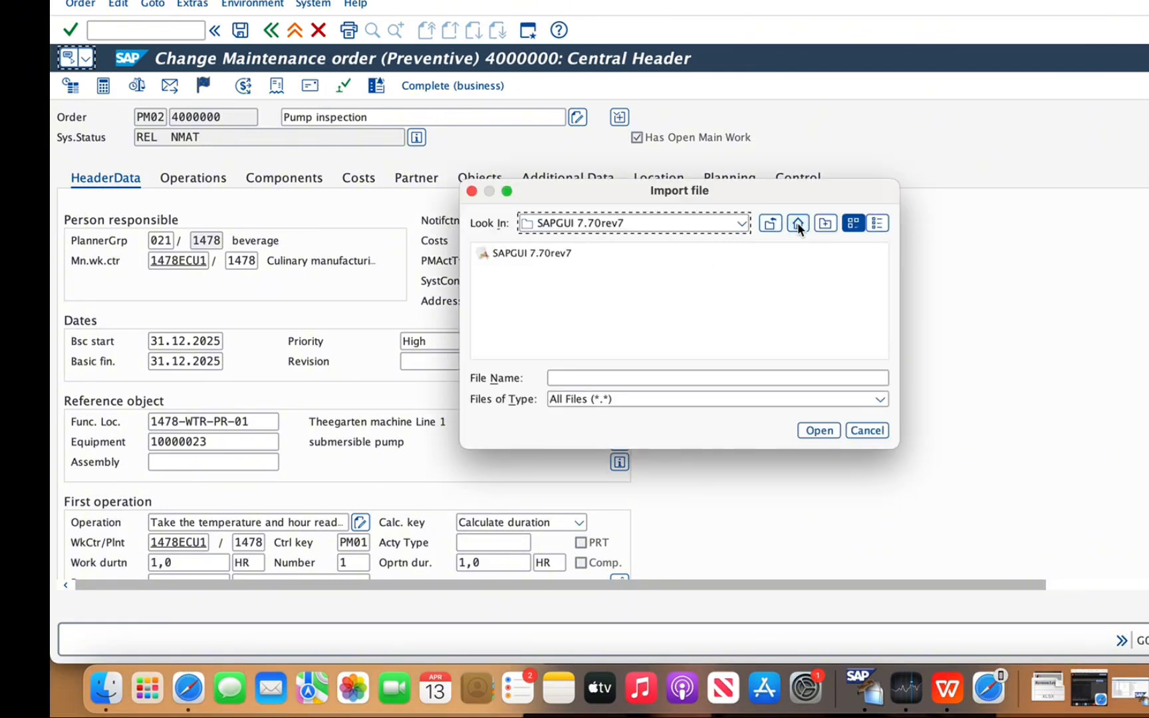
pyautogui.click(798, 222)
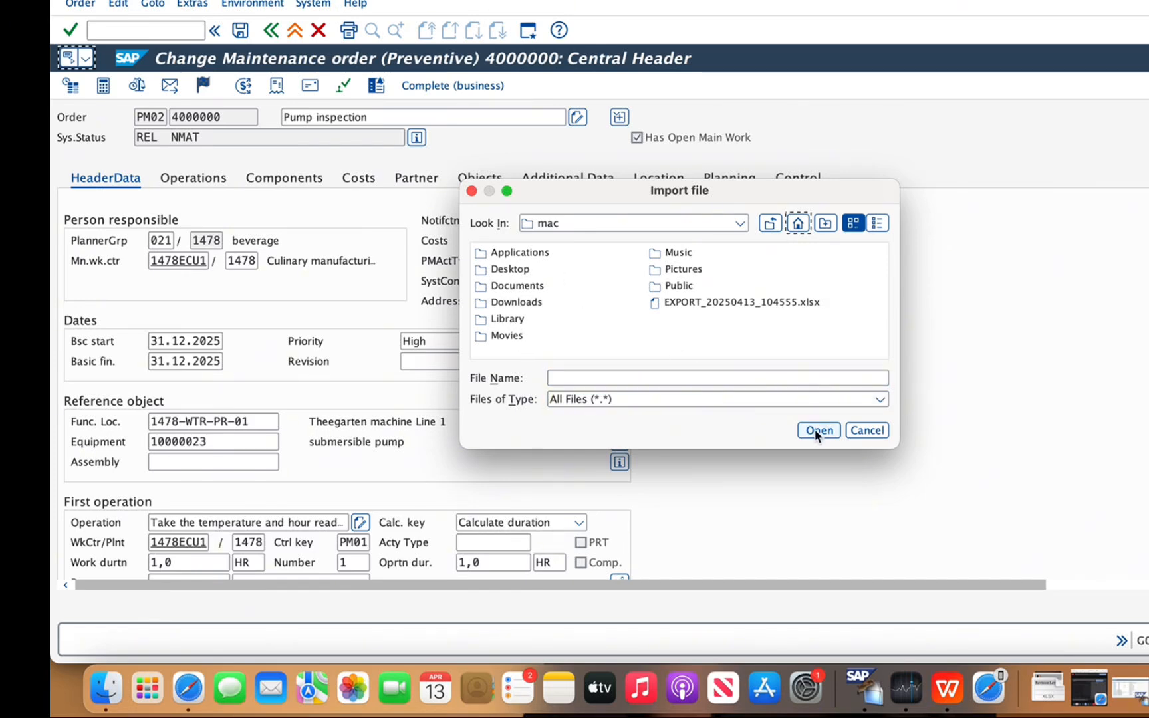
pyautogui.click(855, 432)
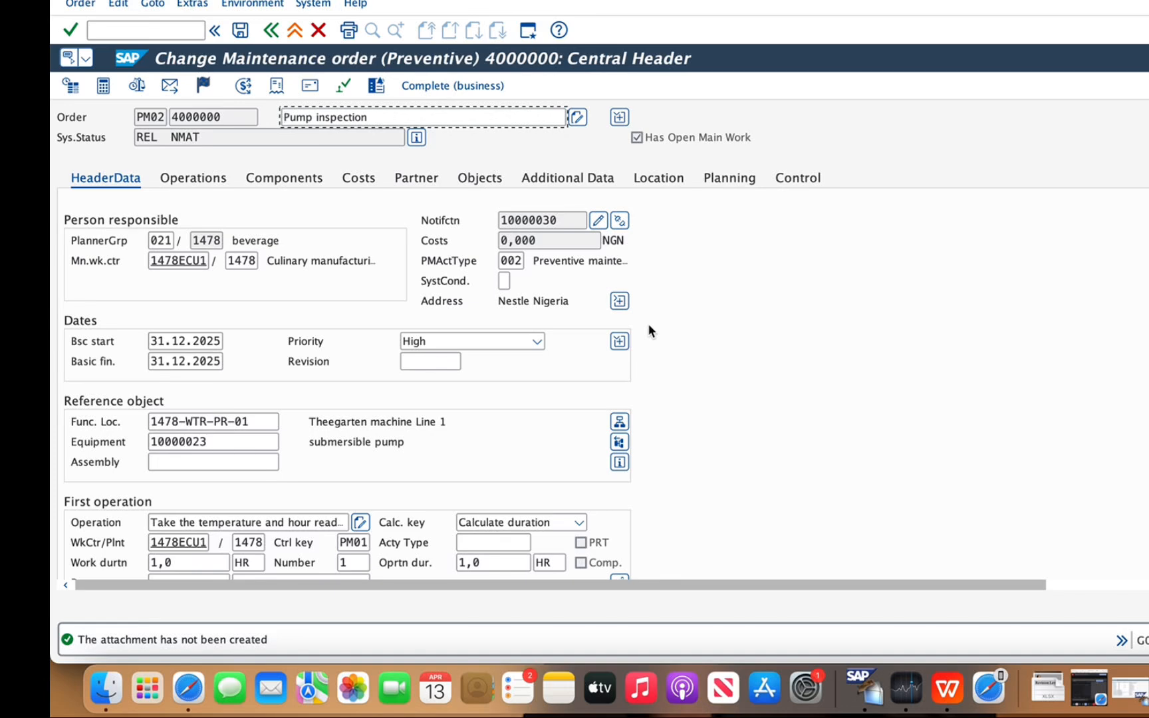
# Switch to the SAP Fiori launchpad in Safari, search for "create document" and open the Create Document app
pyautogui.click(190, 689)
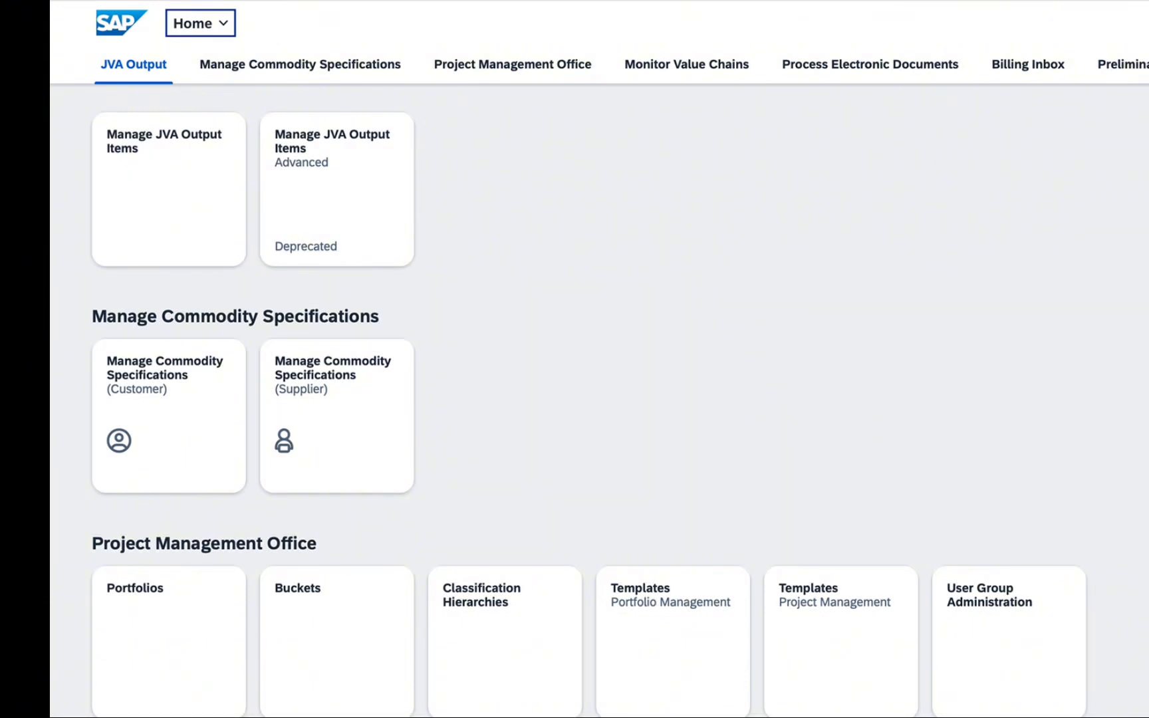
pyautogui.click(1145, 24)
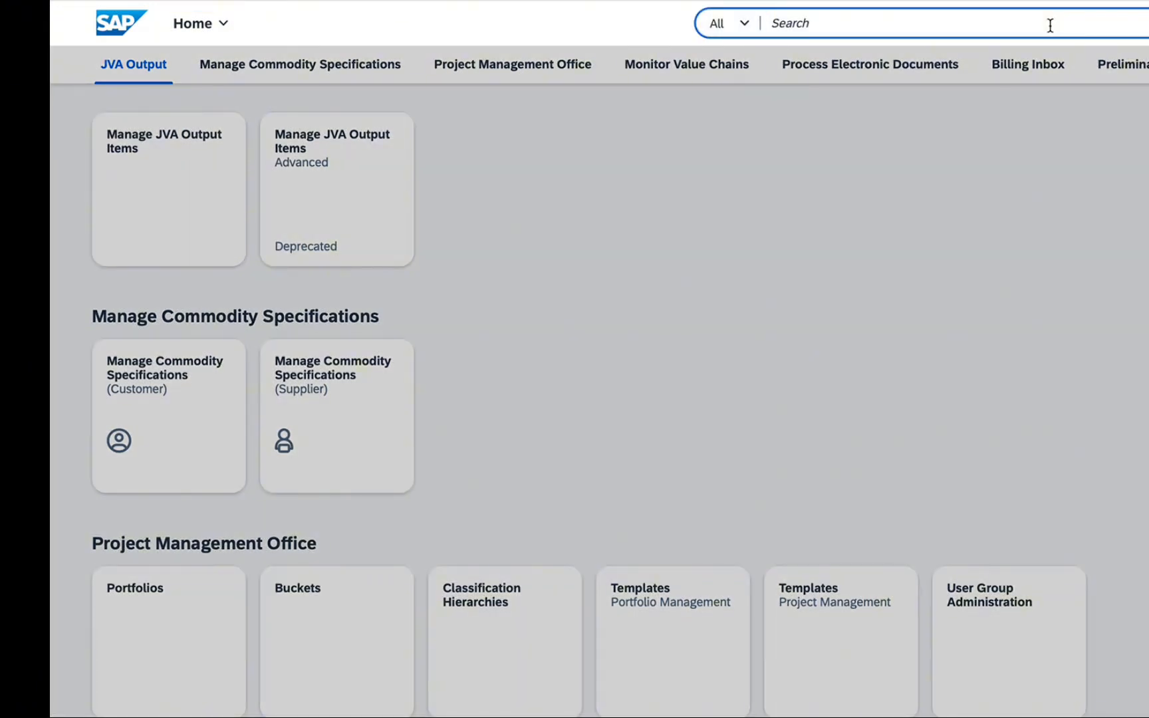
pyautogui.write('create docum')
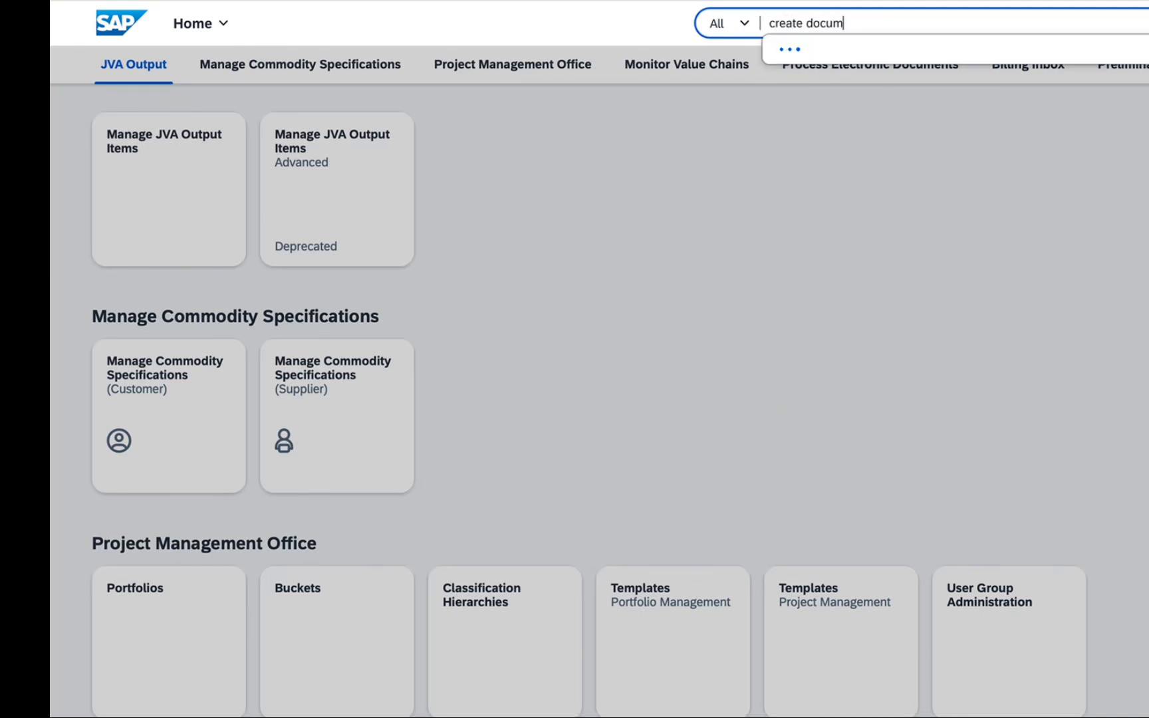
pyautogui.write('ent')
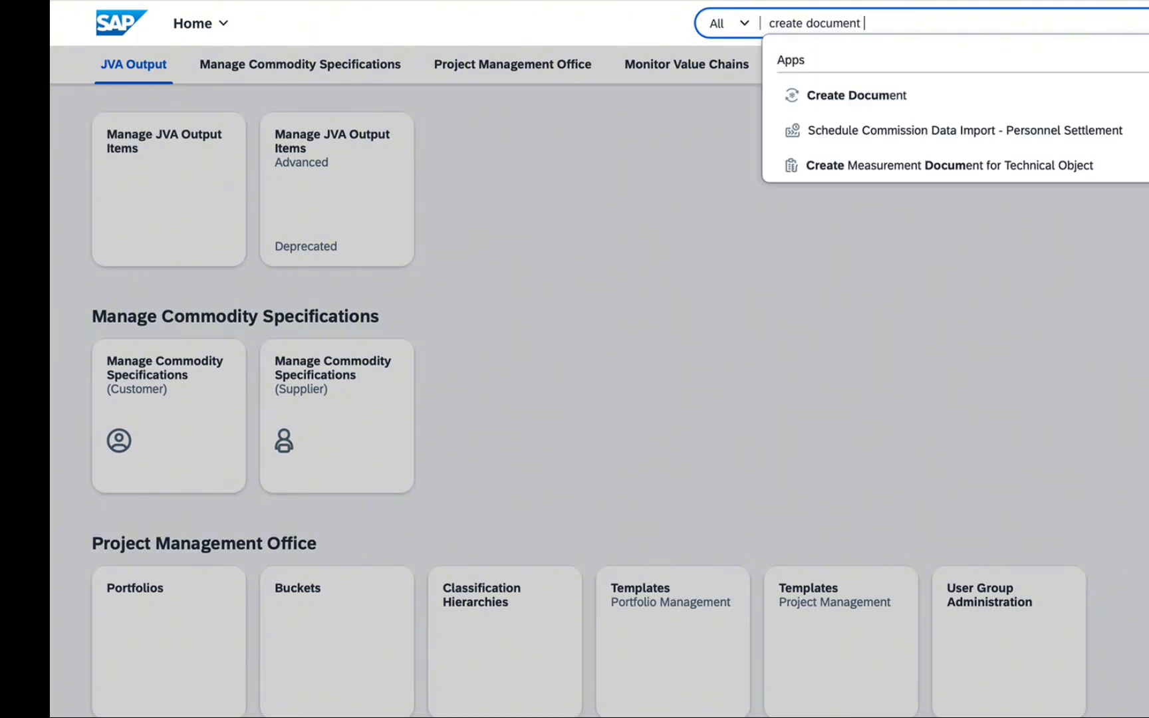
pyautogui.click(954, 106)
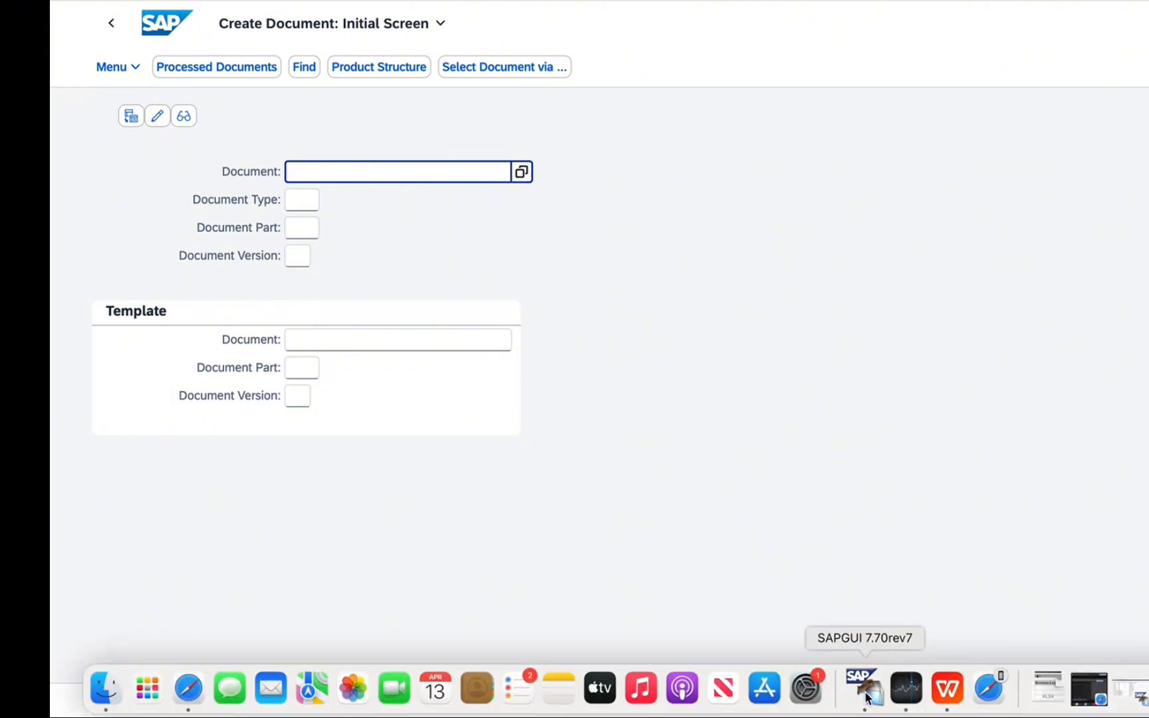
# Switch to SAP GUI and leave the maintenance order, going back to the SAP Easy Access screen
pyautogui.click(863, 687)
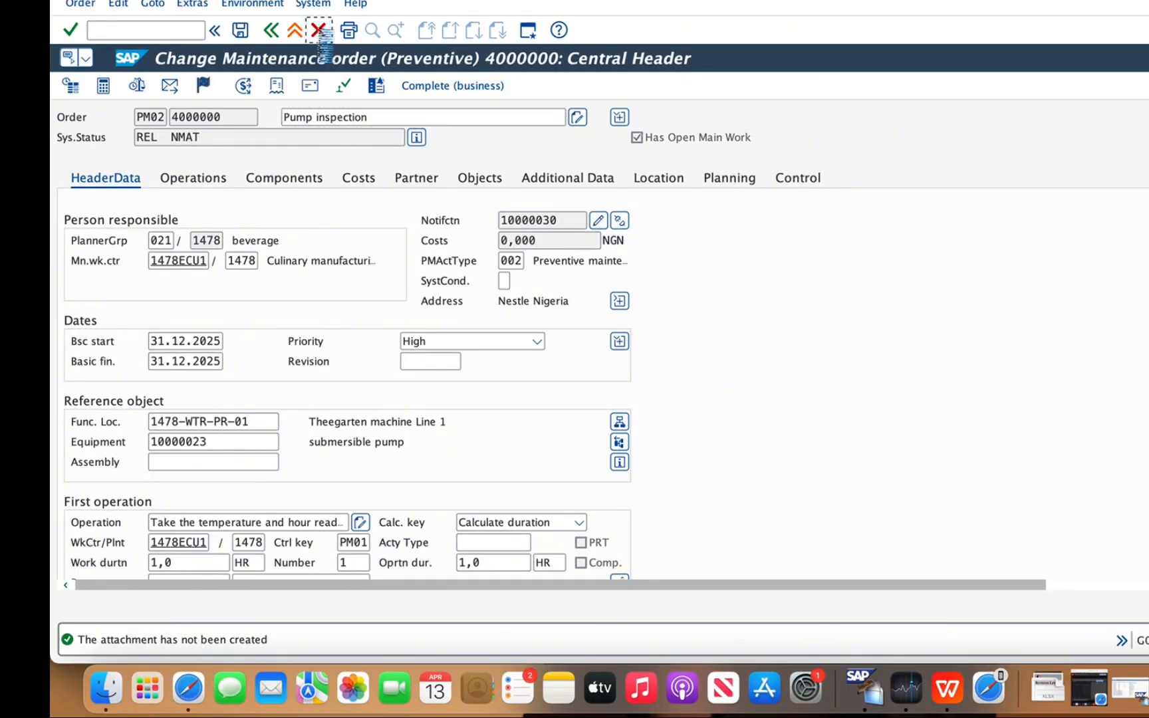
pyautogui.click(318, 30)
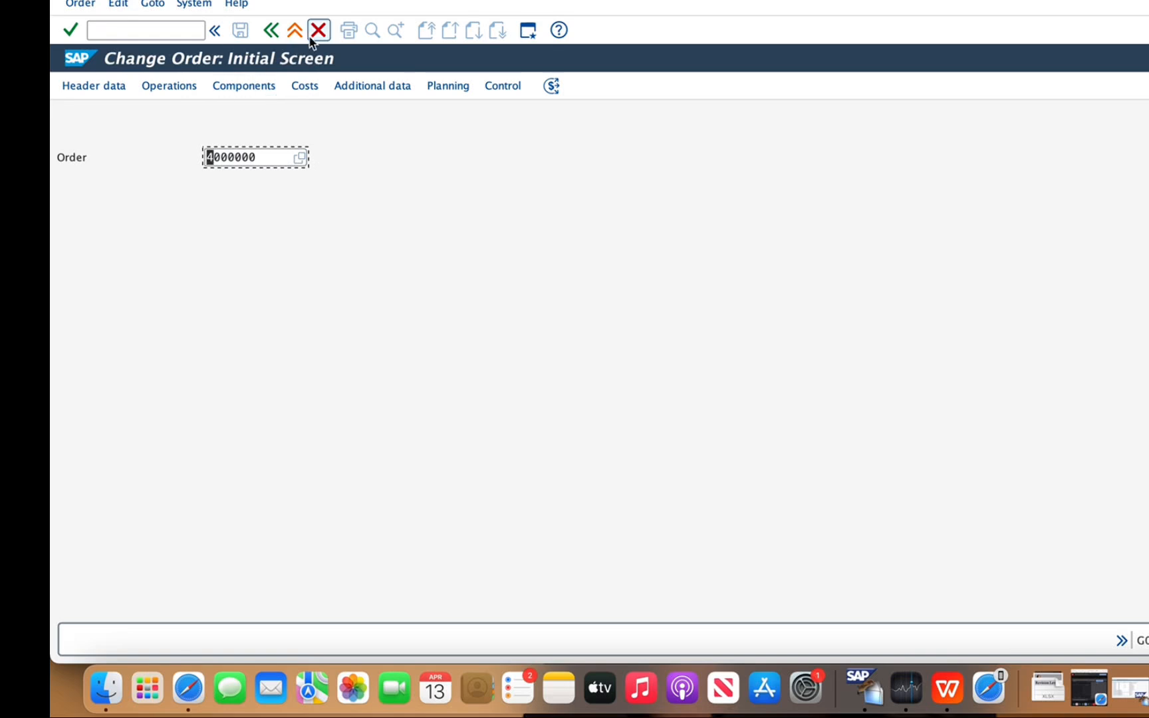
pyautogui.click(319, 30)
# Try to run transaction CV01 for creating a document info record
pyautogui.click(176, 30)
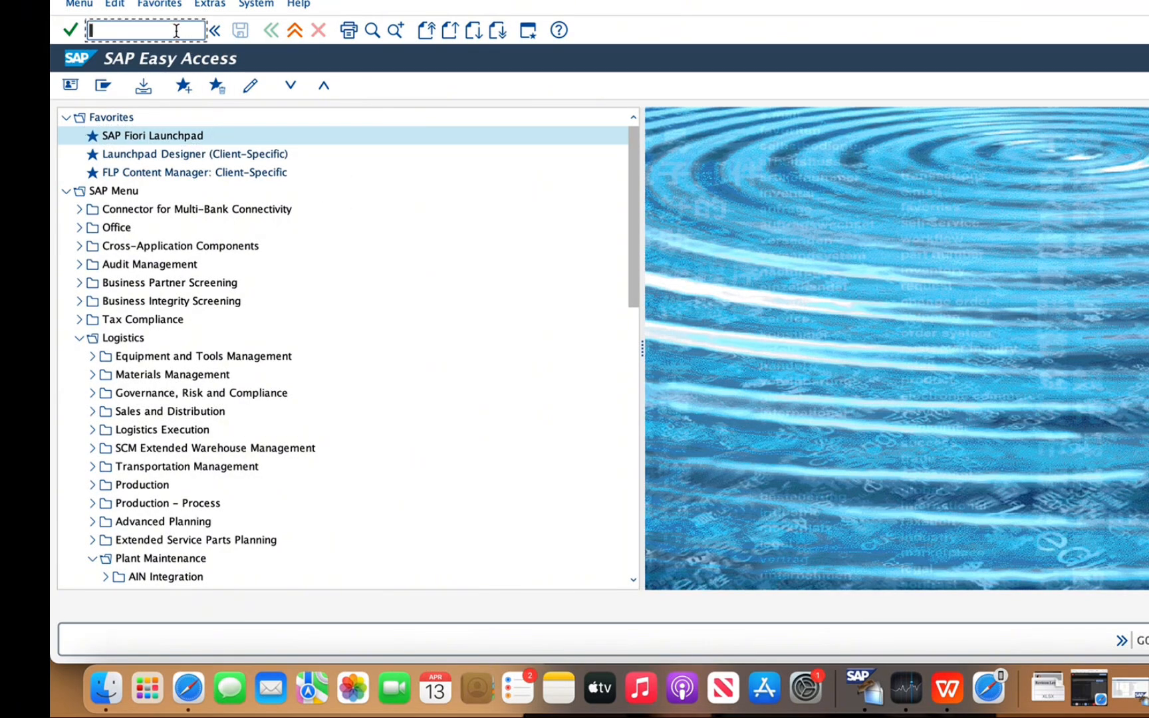
pyautogui.write('cv0')
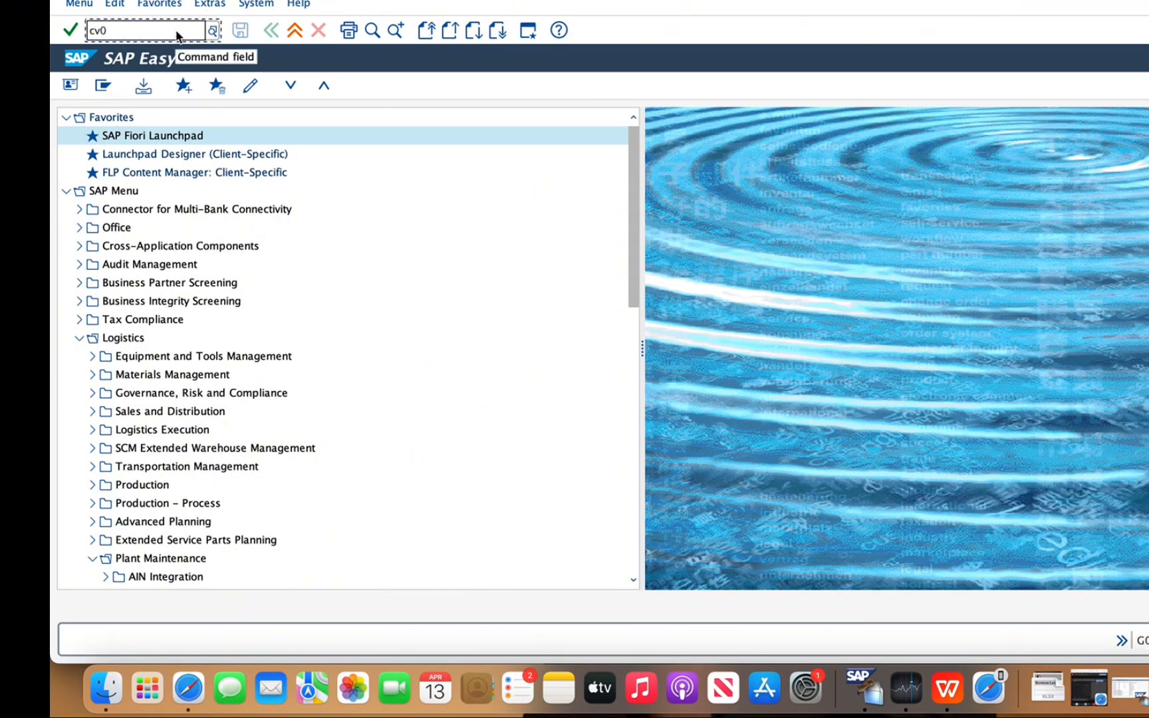
pyautogui.write('1')
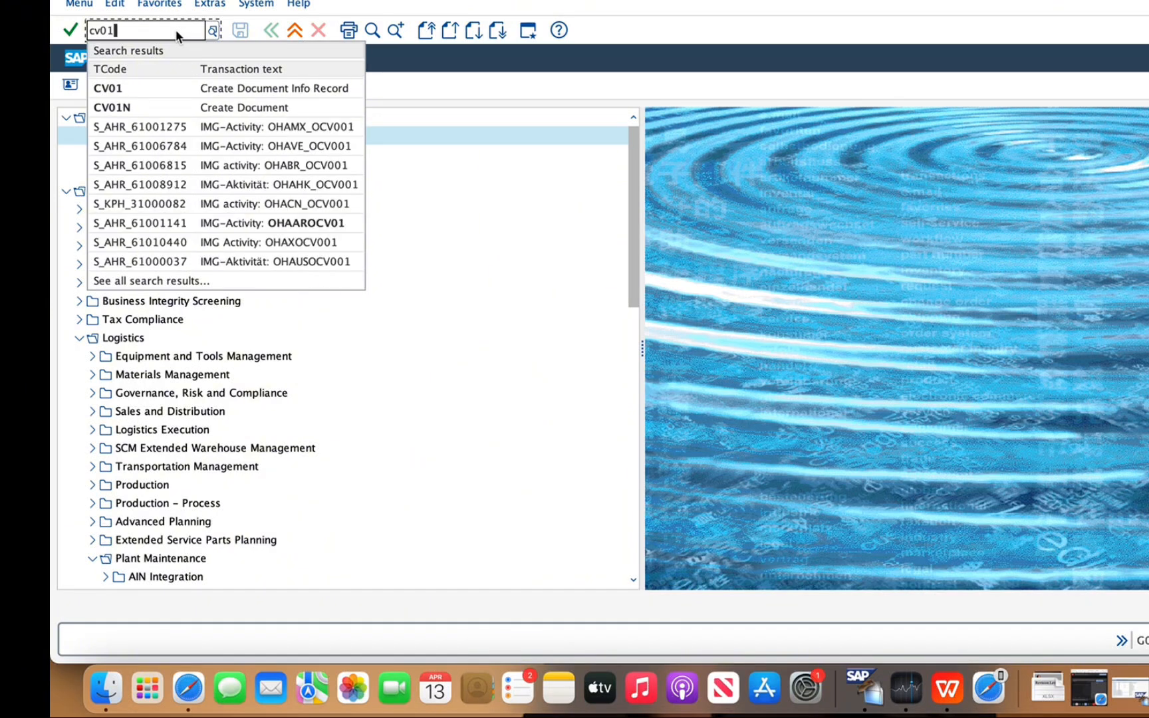
pyautogui.click(175, 88)
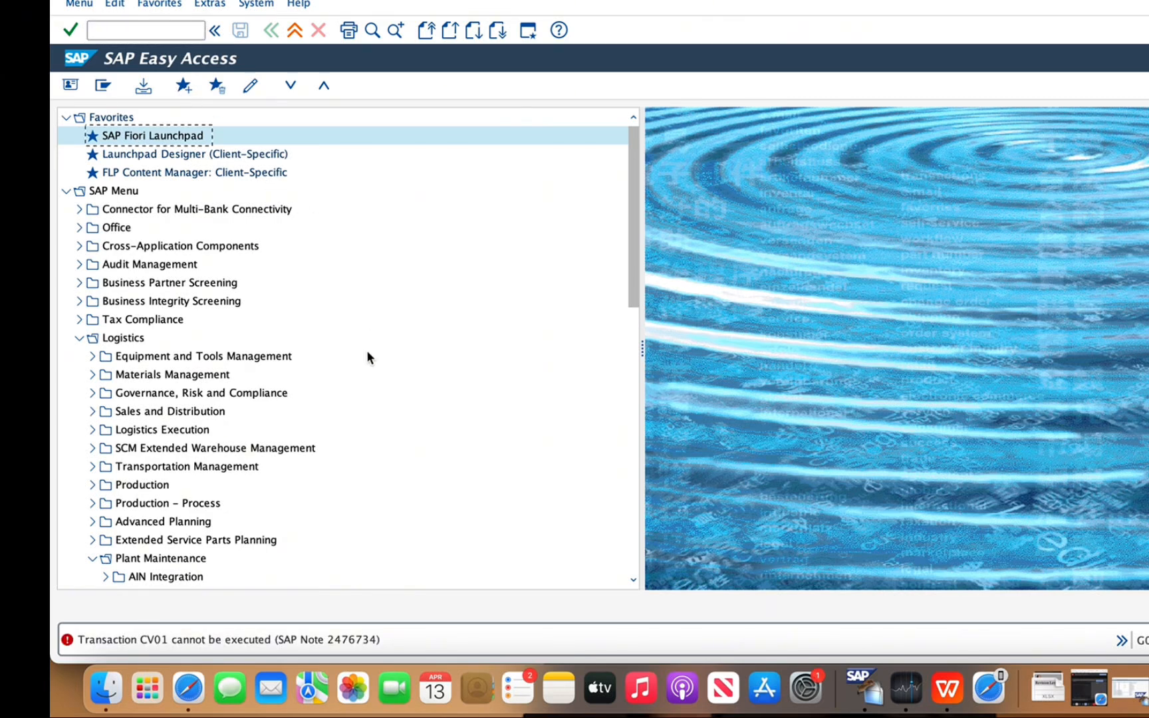
# Open the Create Document transaction in SAP GUI and clear the prefilled document number
pyautogui.click(186, 29)
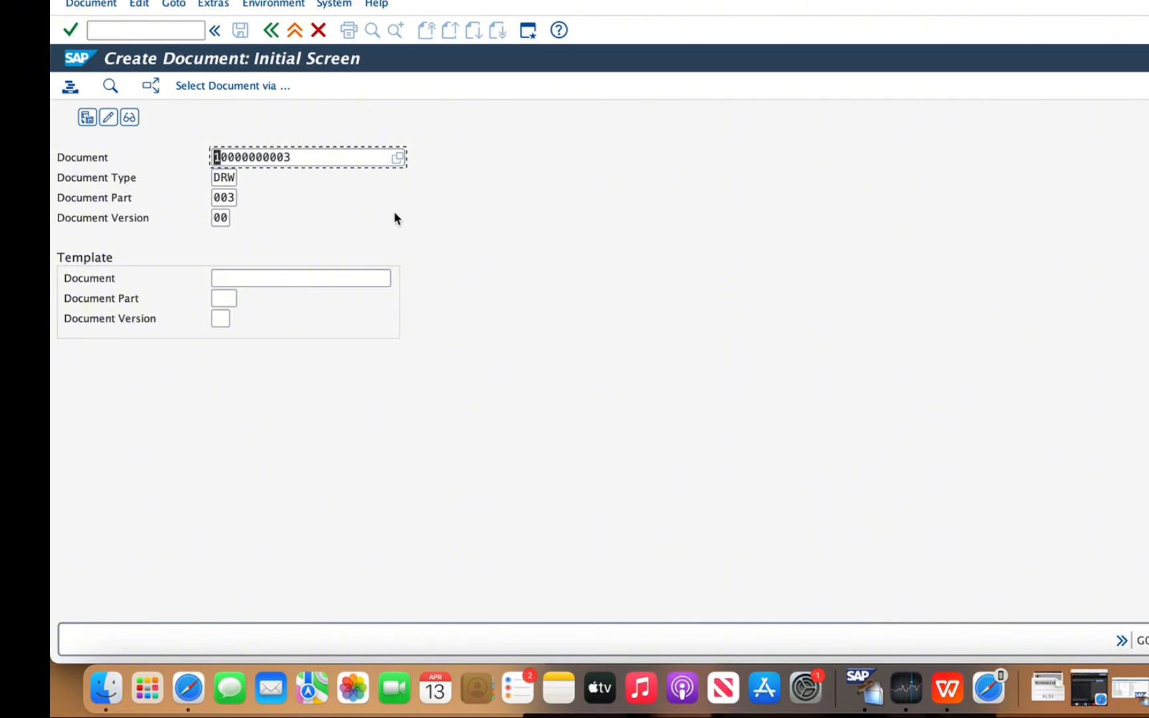
pyautogui.moveTo(302, 155); pyautogui.dragTo(164, 144)
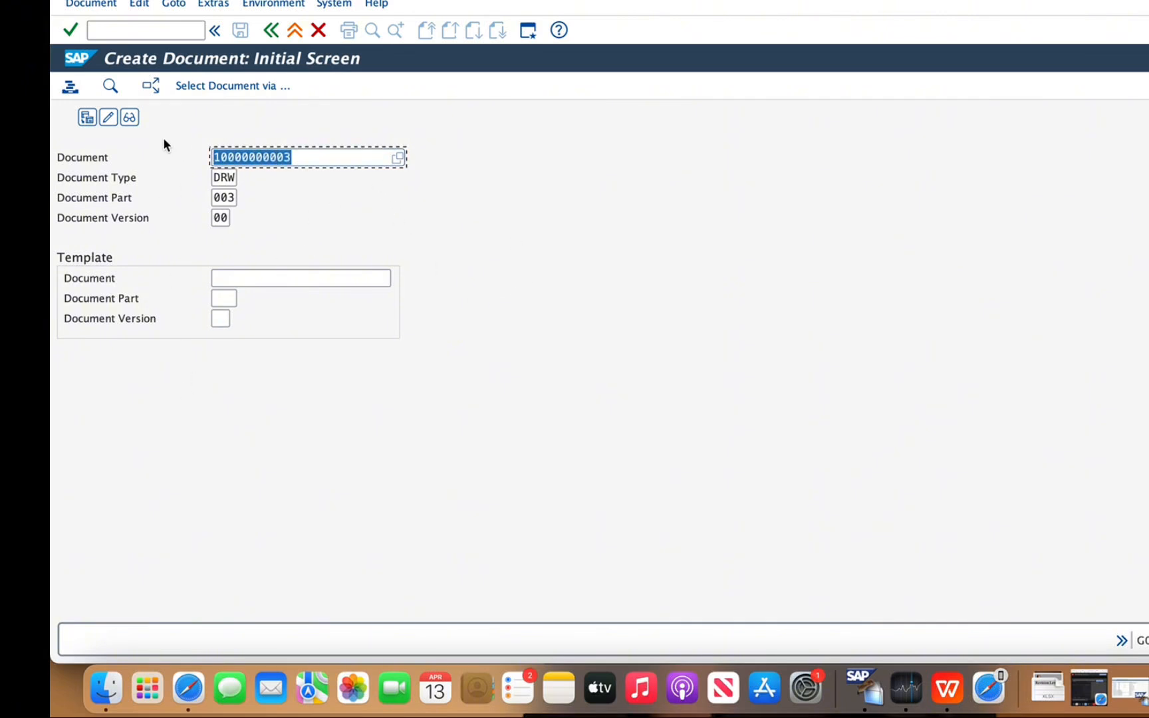
pyautogui.press('BackSpace')
pyautogui.click(660, 255)
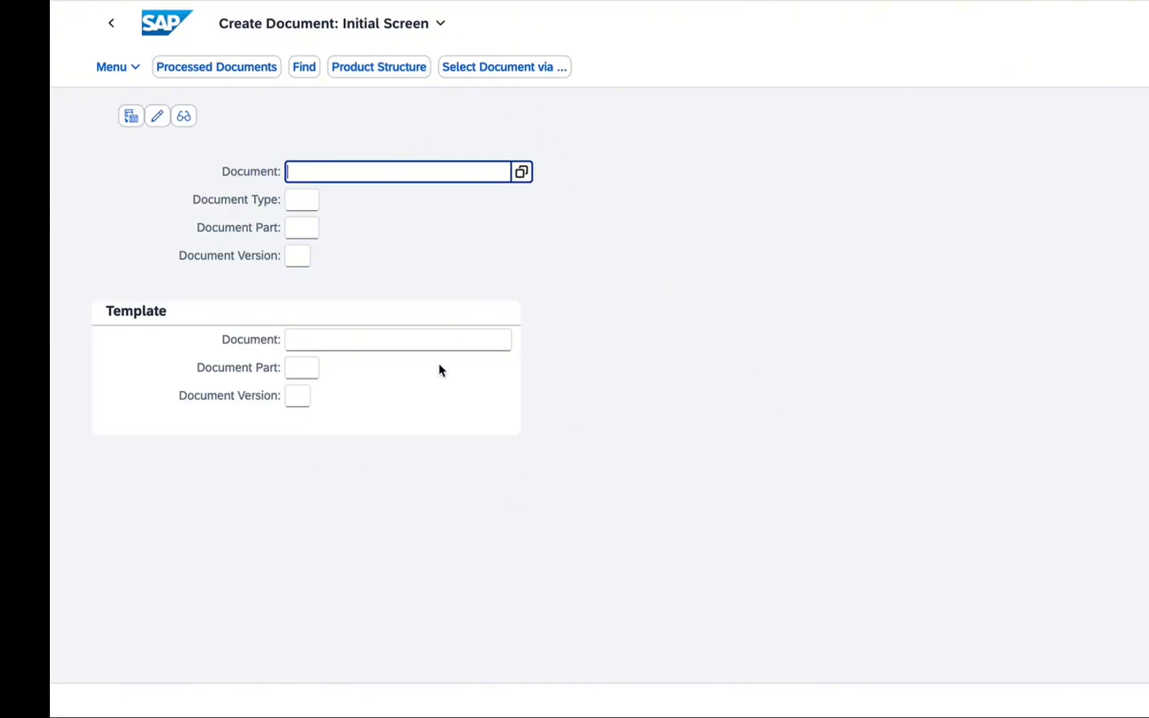
# In the Fiori Create Document app, choose DRW (Engin/Des. Drawing) from the value list as the document type
pyautogui.click(299, 201)
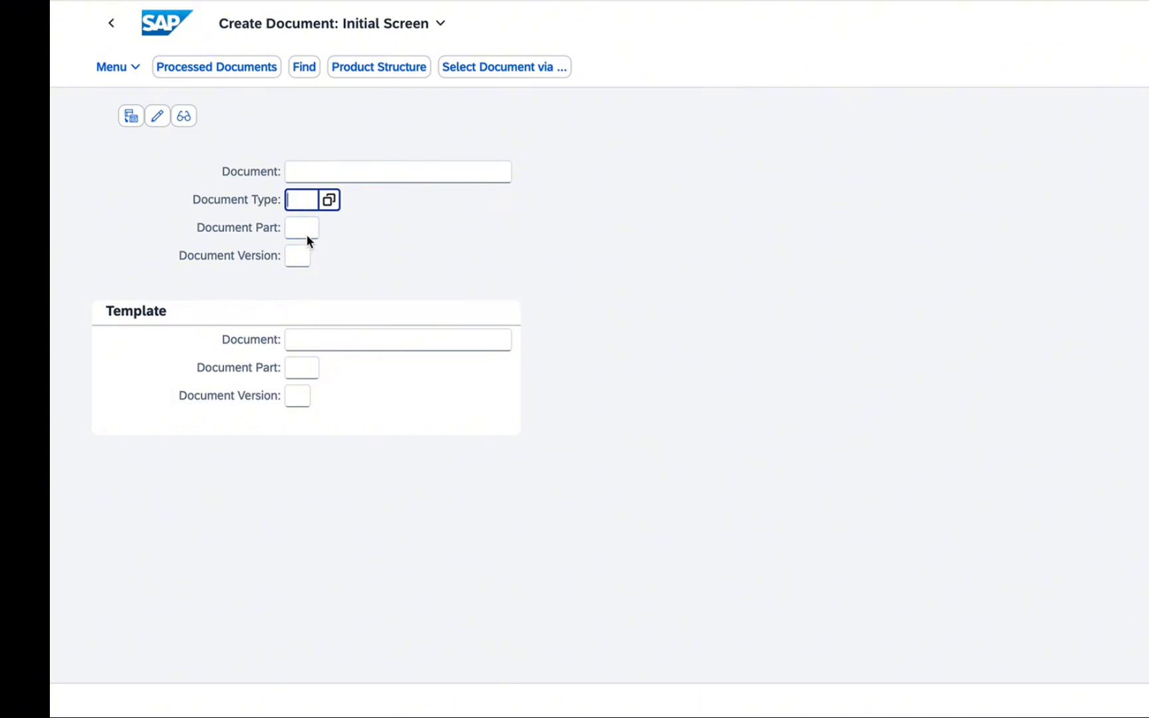
pyautogui.click(331, 201)
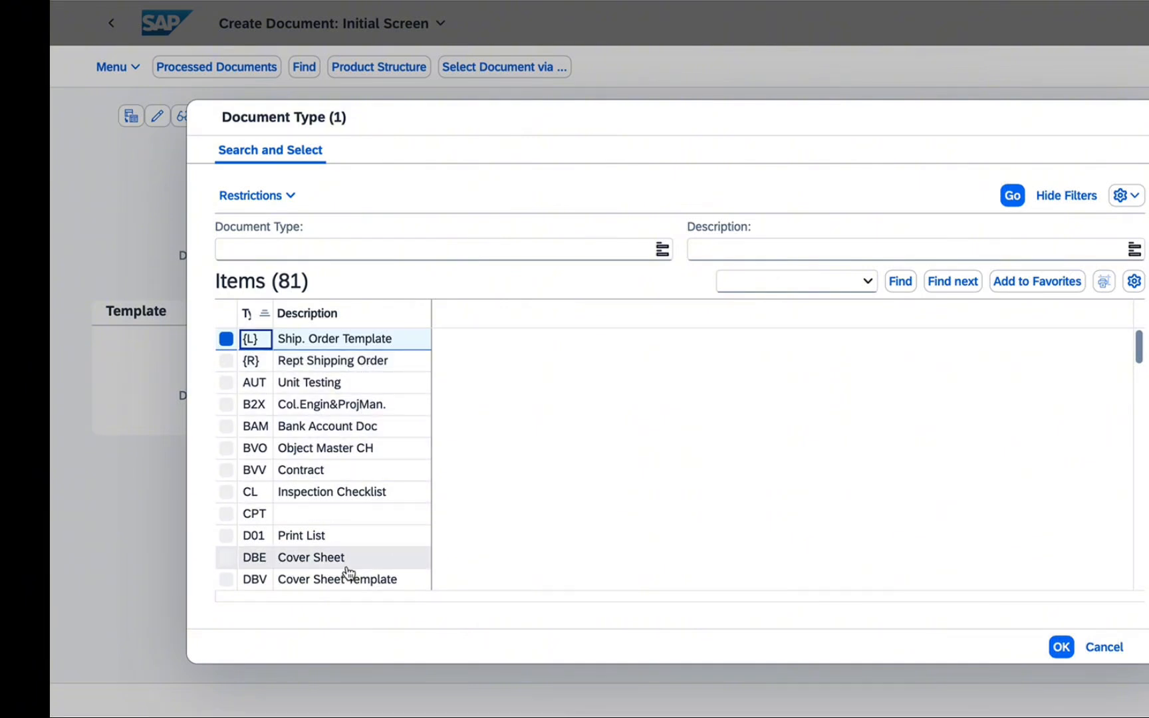
pyautogui.moveTo(1139, 347); pyautogui.dragTo(1140, 374)
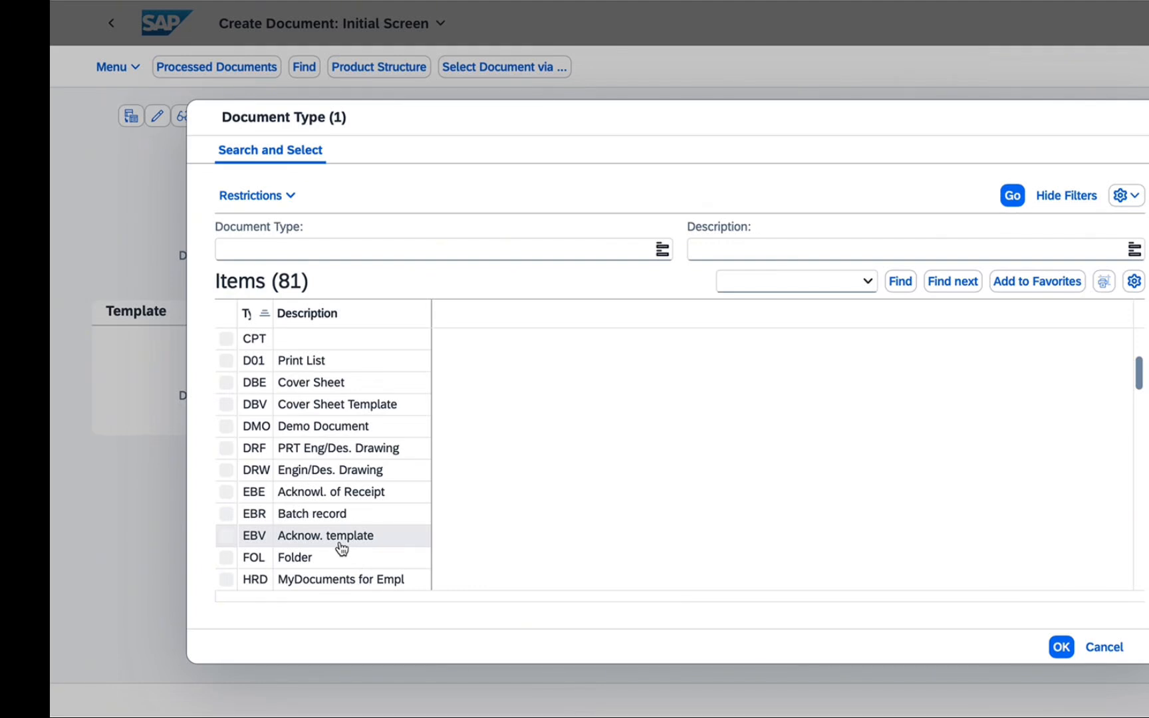
pyautogui.click(310, 472)
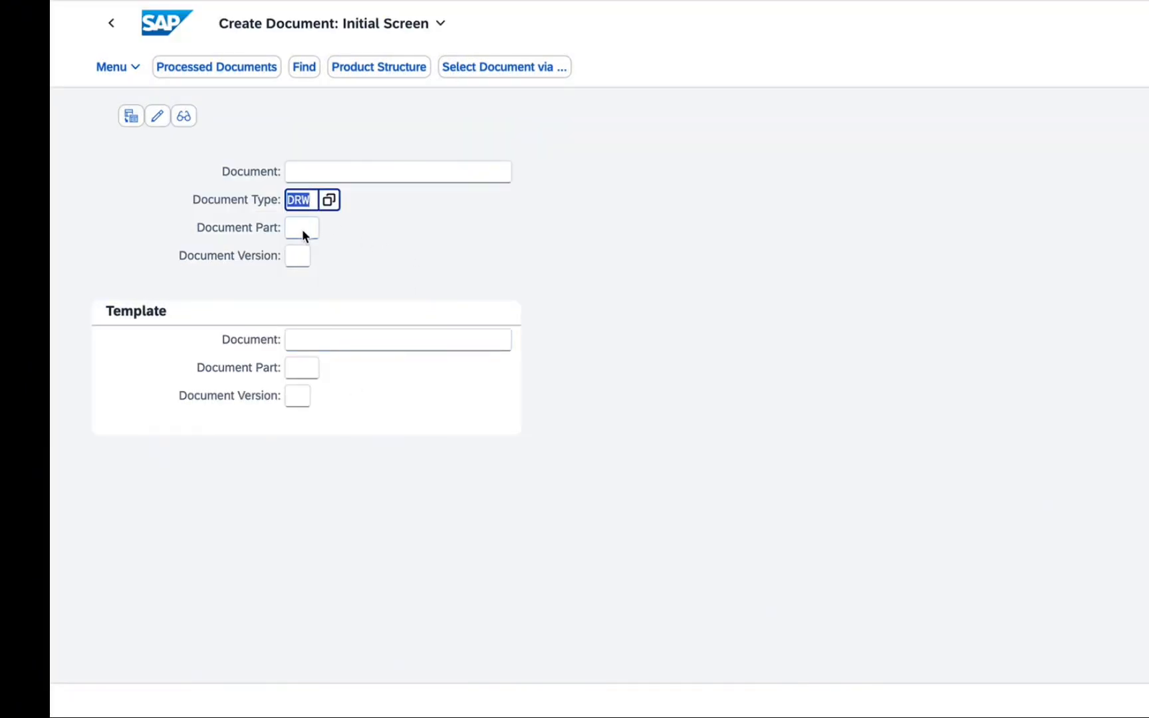
pyautogui.click(302, 229)
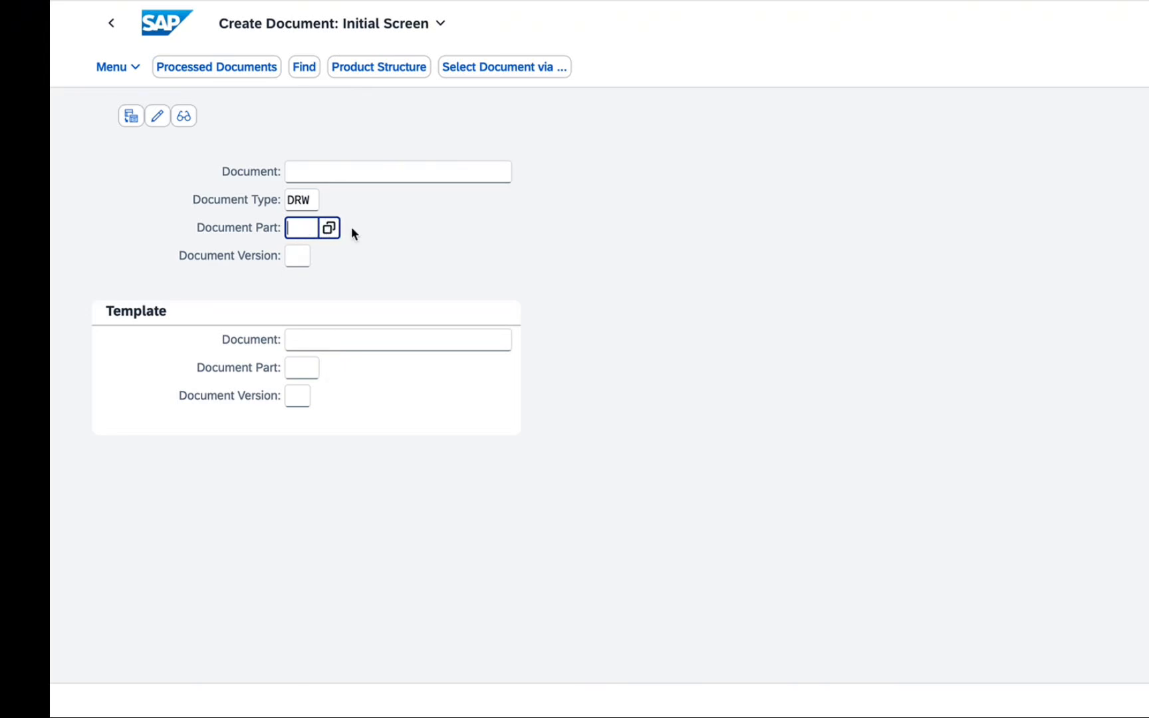
pyautogui.click(326, 230)
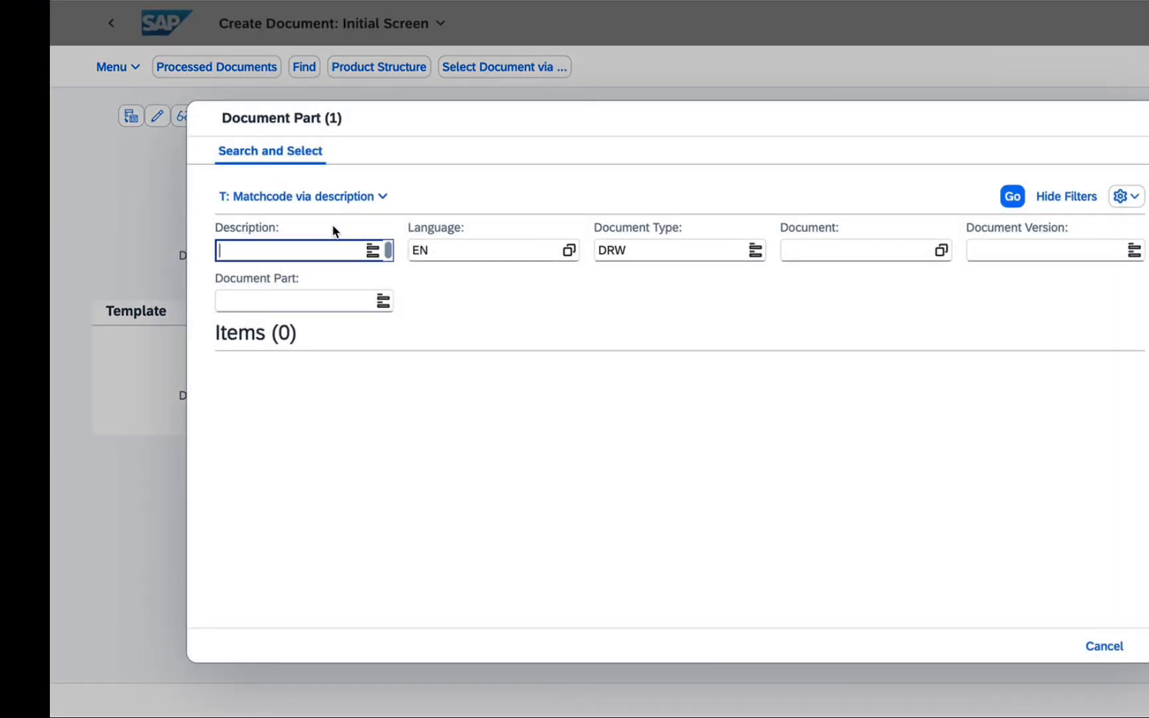
pyautogui.click(1015, 199)
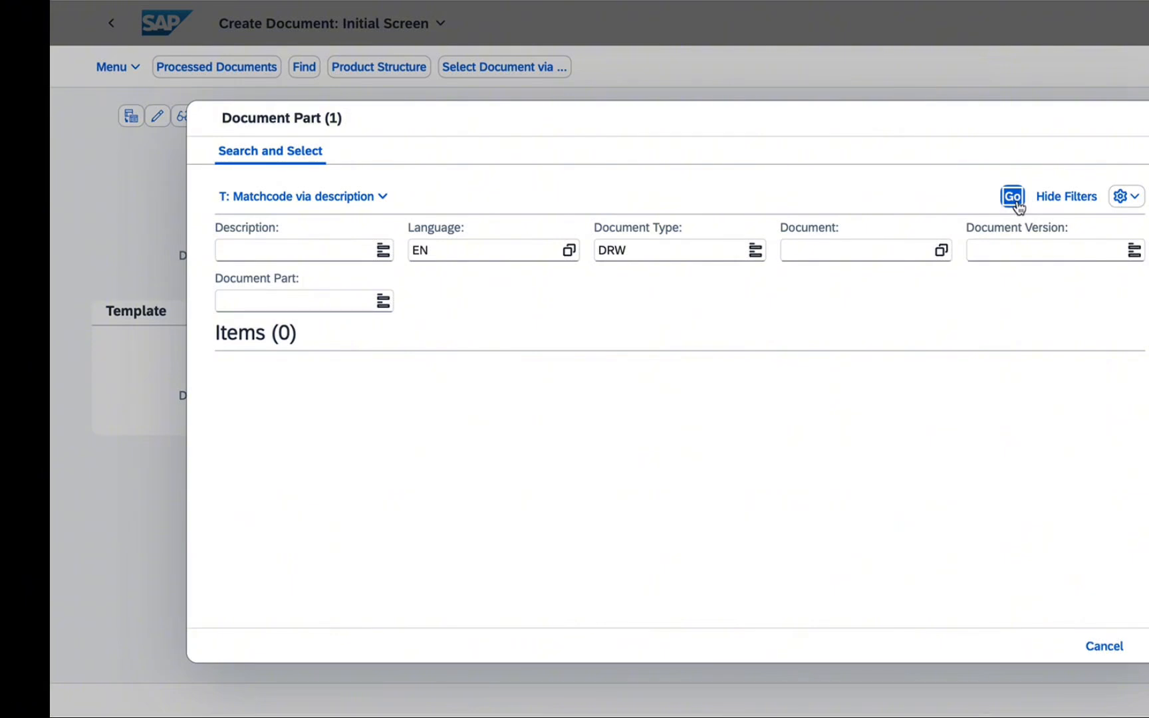
pyautogui.click(1105, 647)
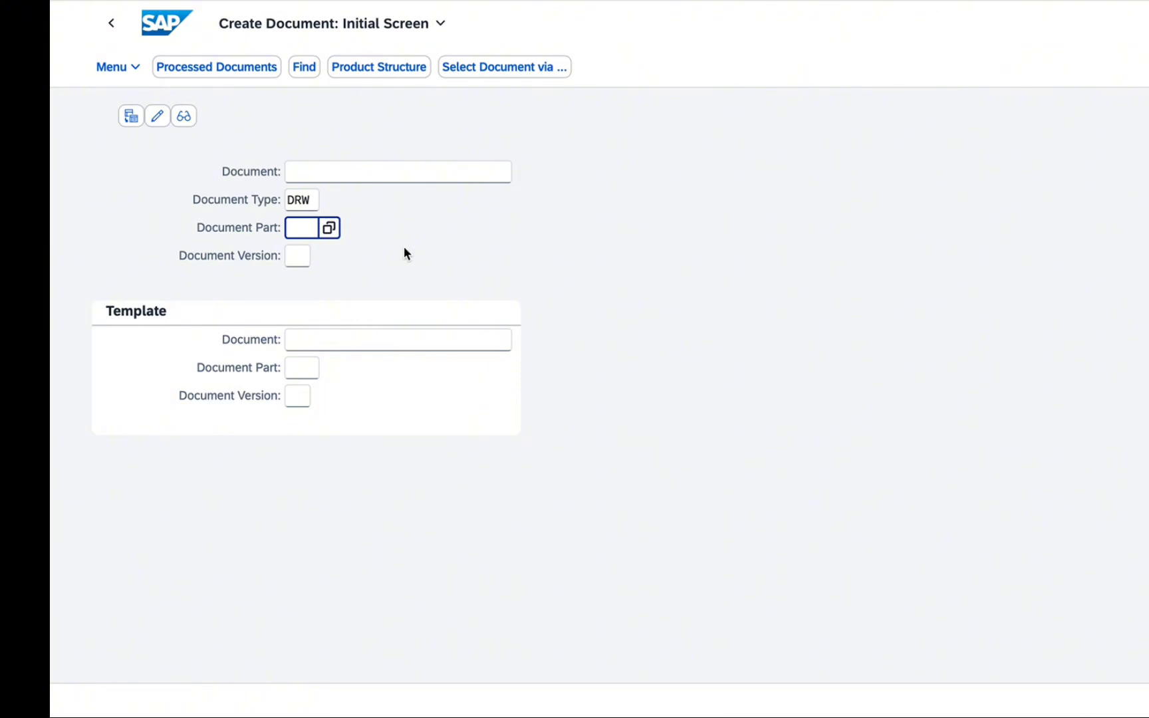
# Set the document part to 004 and the document version to V5, and continue to the document's basic data
pyautogui.write('00')
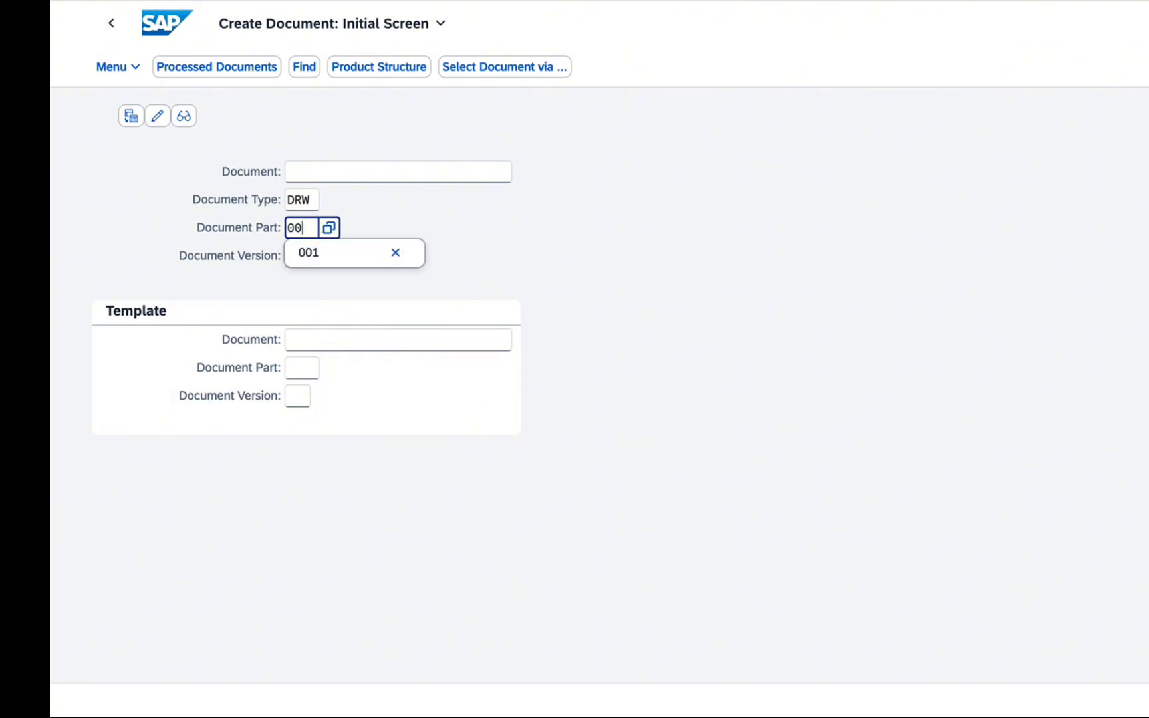
pyautogui.write('4')
pyautogui.click(418, 224)
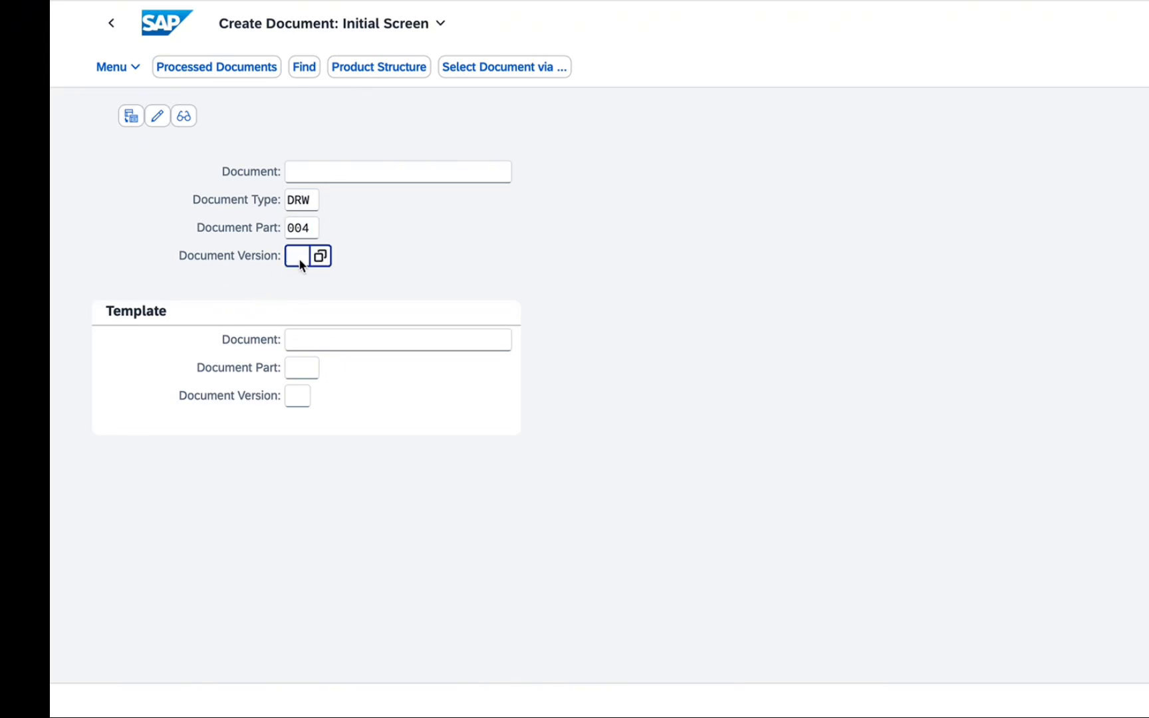
pyautogui.write('V1')
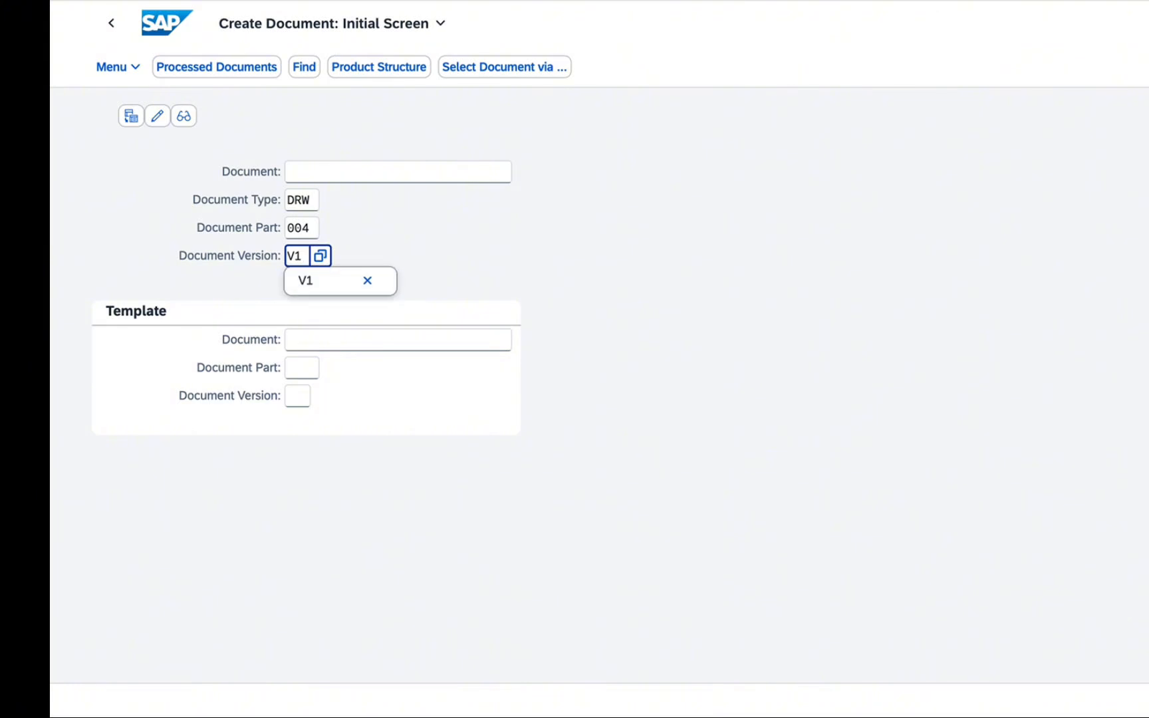
pyautogui.press('BackSpace')
pyautogui.write('5')
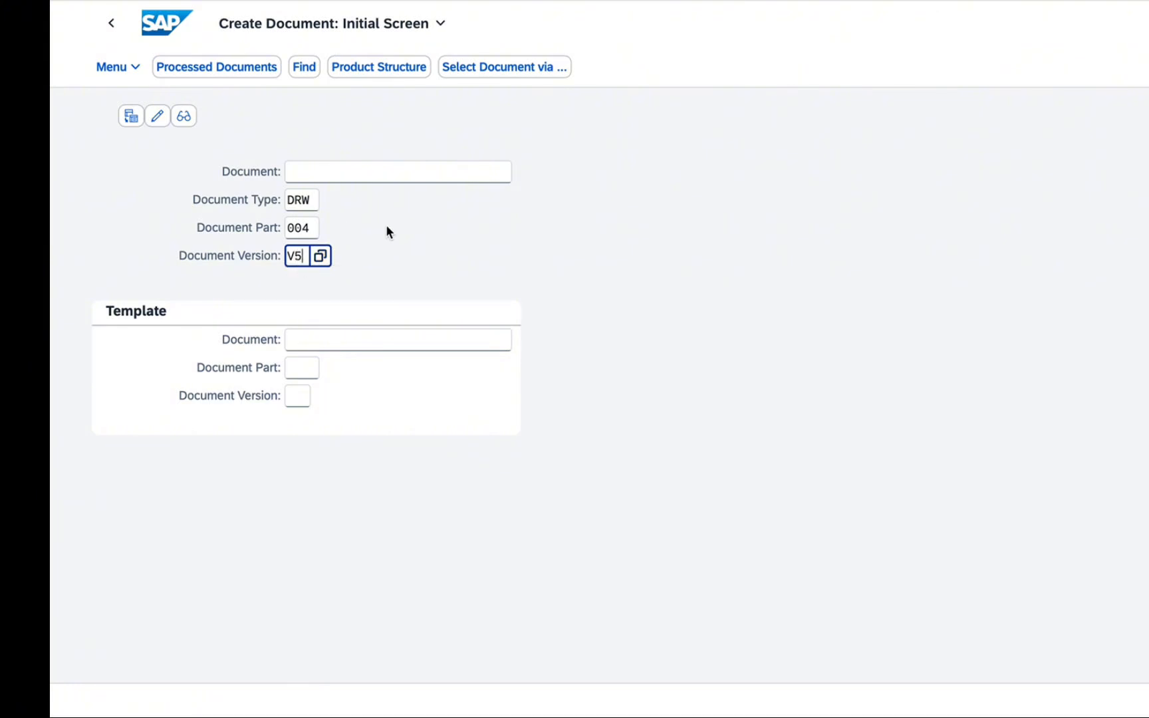
pyautogui.click(395, 238)
pyautogui.press('Return')
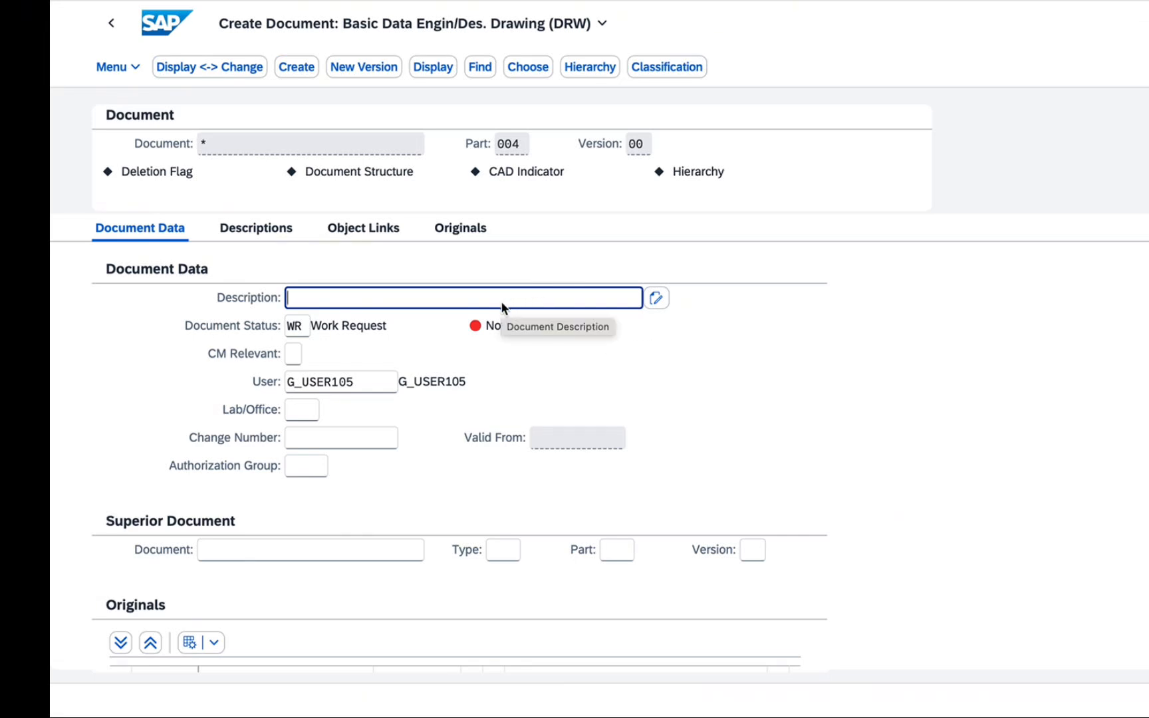
# Enter "Eng. Drawing for AHU" as the document's description
pyautogui.write('E')
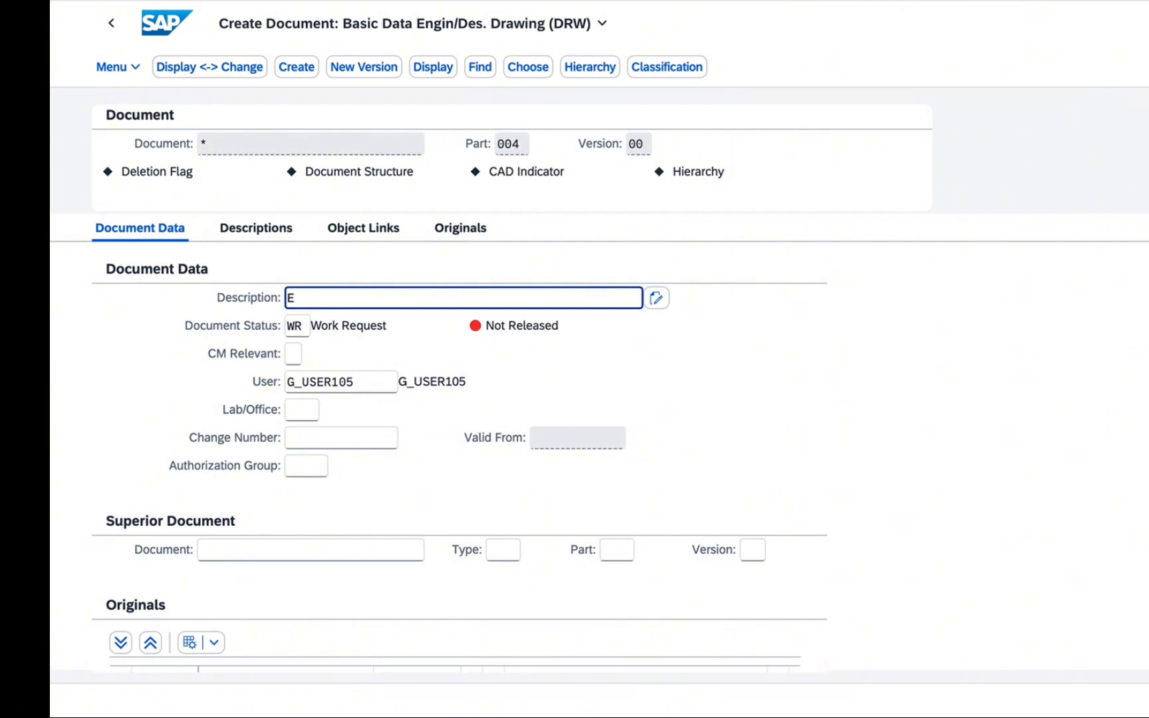
pyautogui.write('ng. Drawing for')
pyautogui.write('AHU')
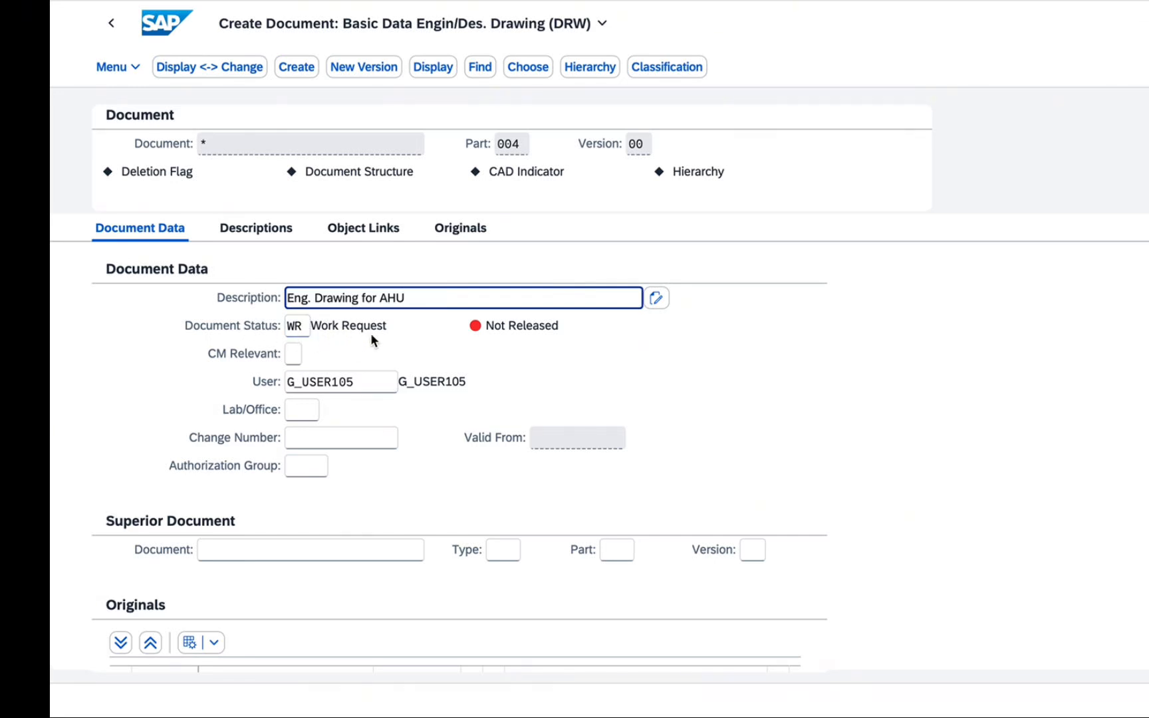
# Look through the available document statuses for the drawing and close the value list without choosing one
pyautogui.click(294, 327)
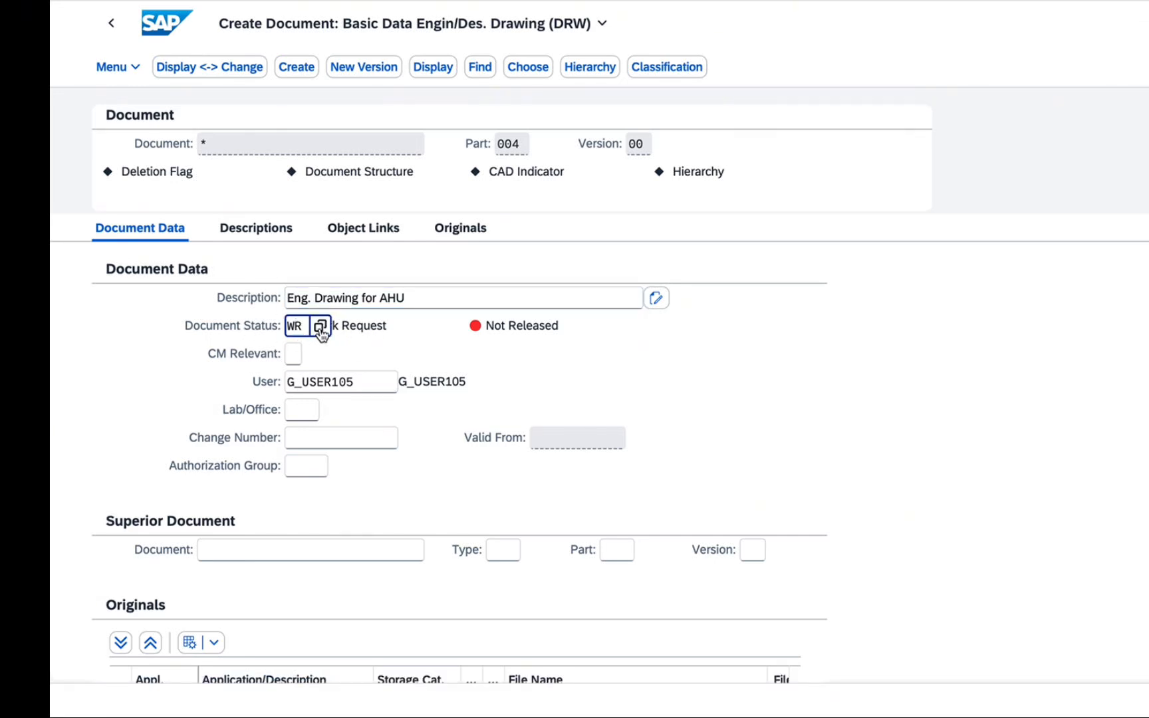
pyautogui.click(404, 331)
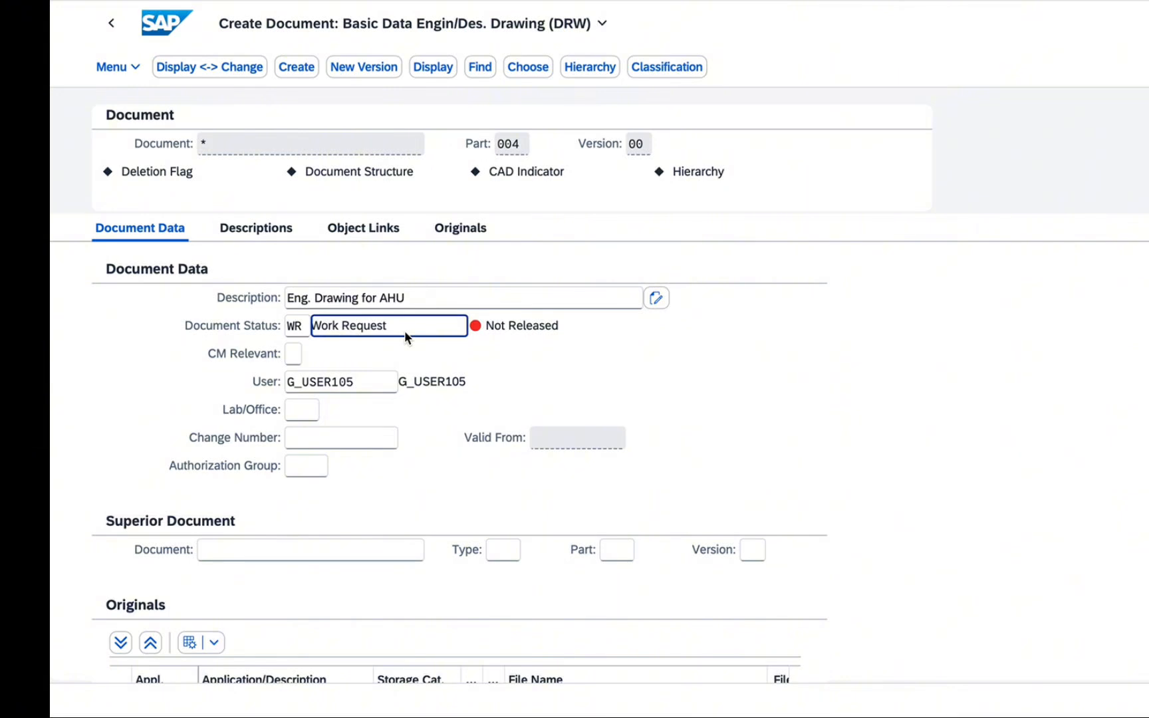
pyautogui.click(299, 331)
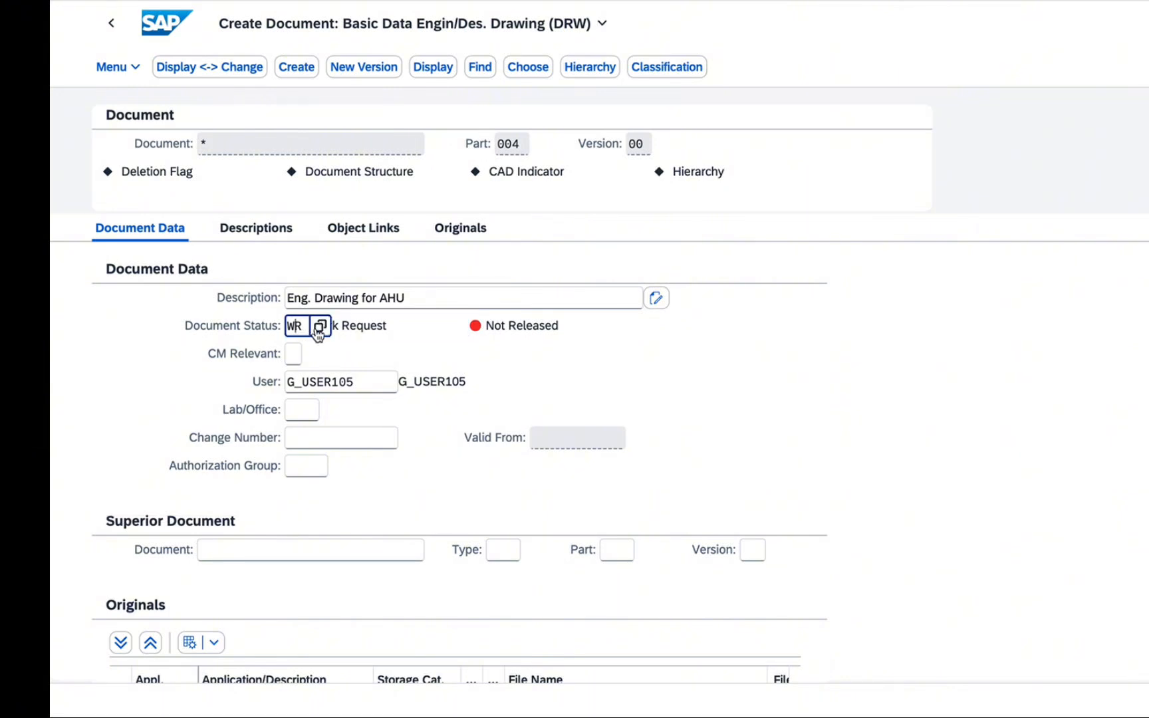
pyautogui.click(320, 326)
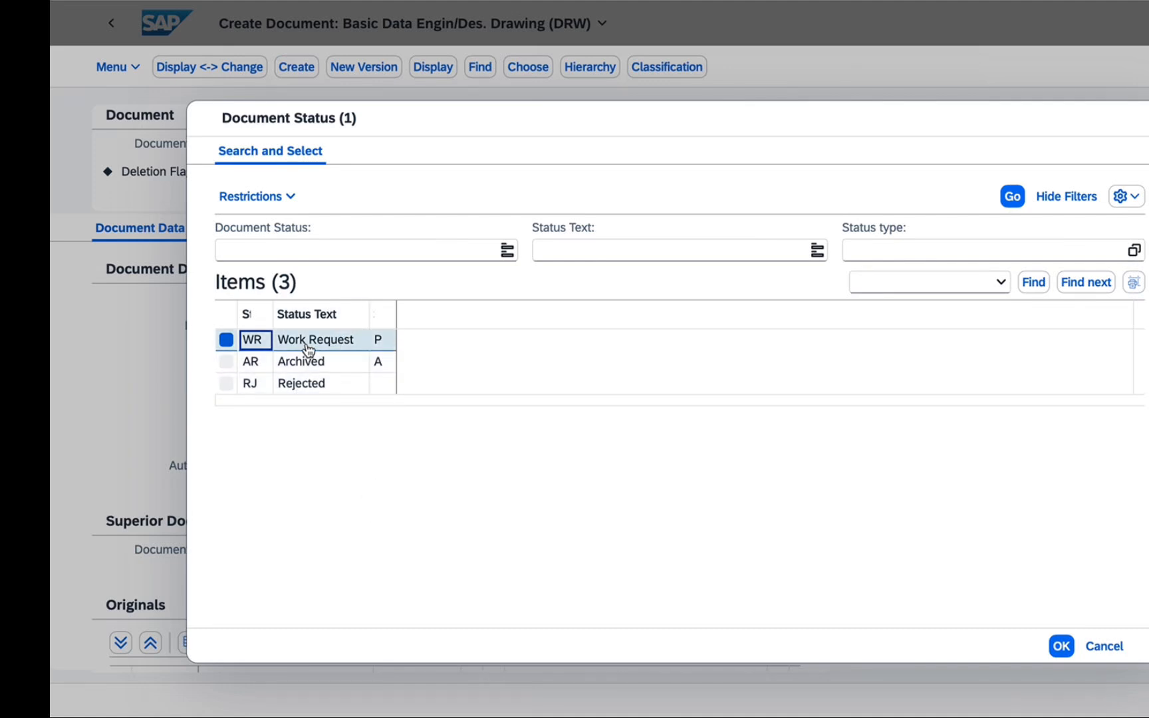
pyautogui.click(1099, 655)
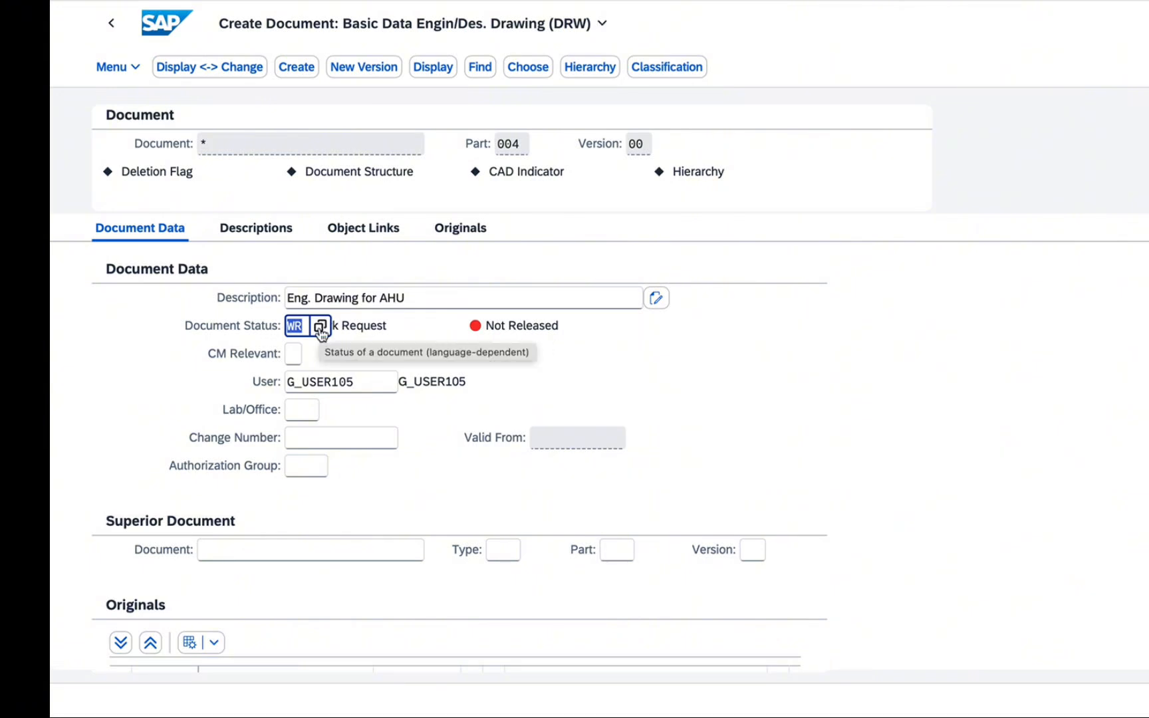
pyautogui.click(669, 399)
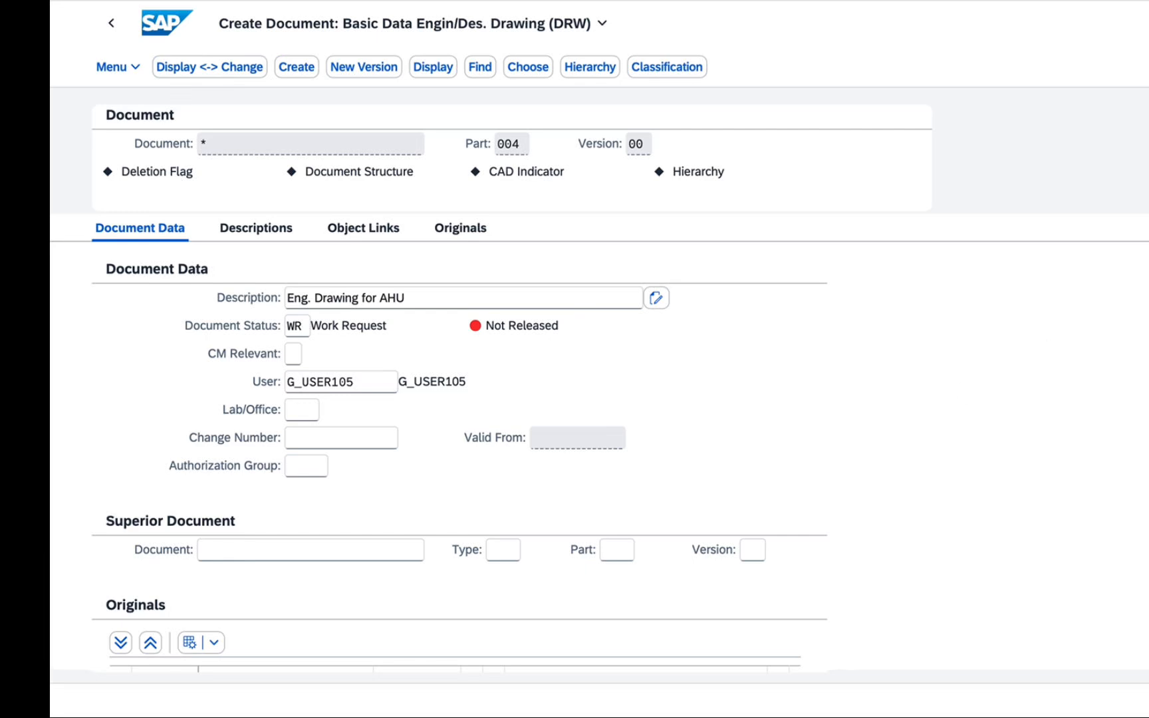
# Start creating an original for the document and enter "DOCUMENT" as the status log entry
pyautogui.scroll(-3, 460, 464)
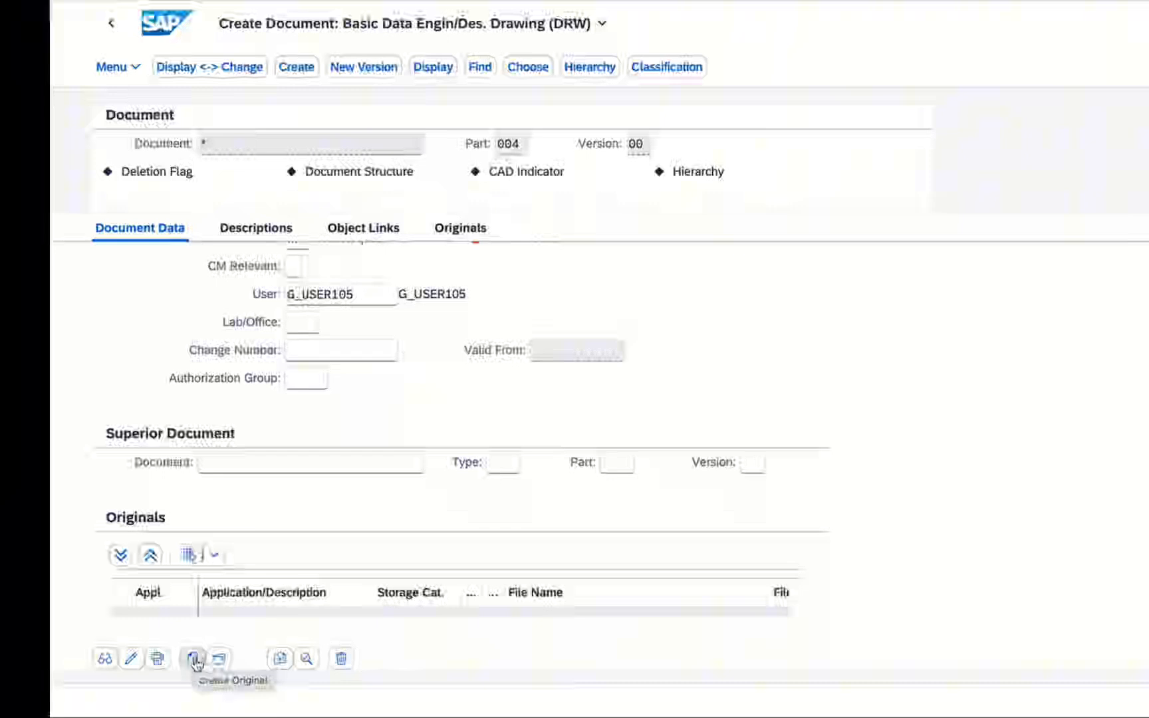
pyautogui.click(195, 661)
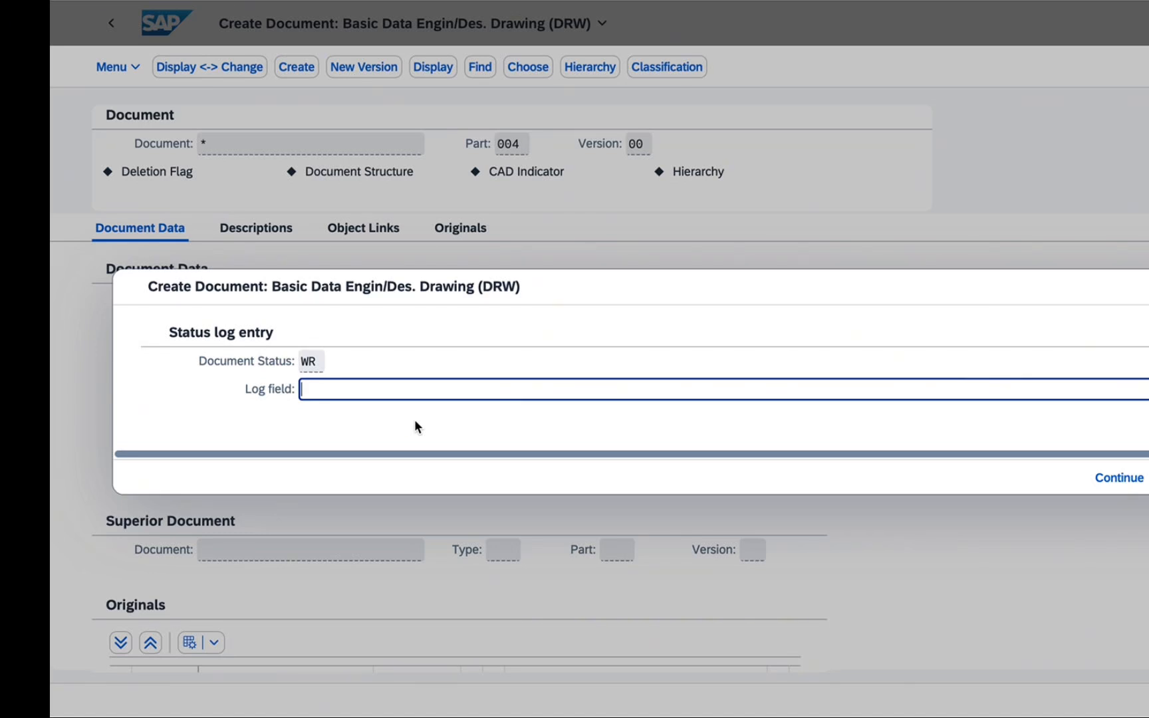
pyautogui.write('DOCUMENT')
pyautogui.click(1111, 480)
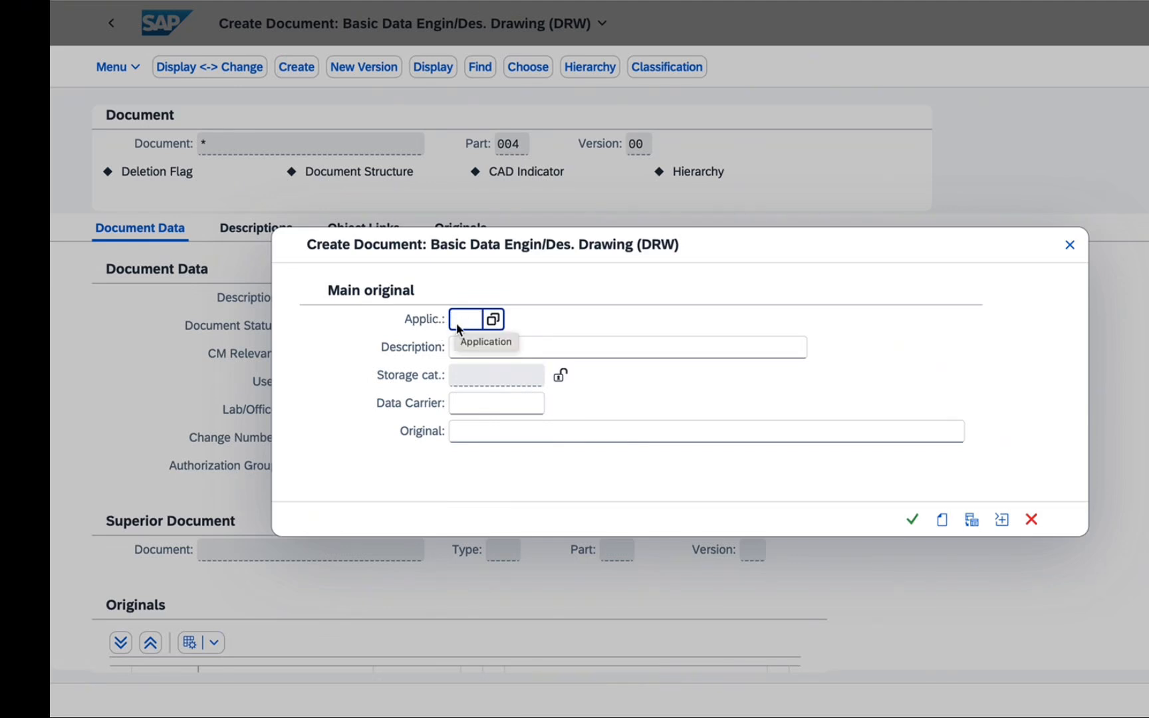
# Browse the available application types for the main original and close the list without selecting one
pyautogui.click(469, 431)
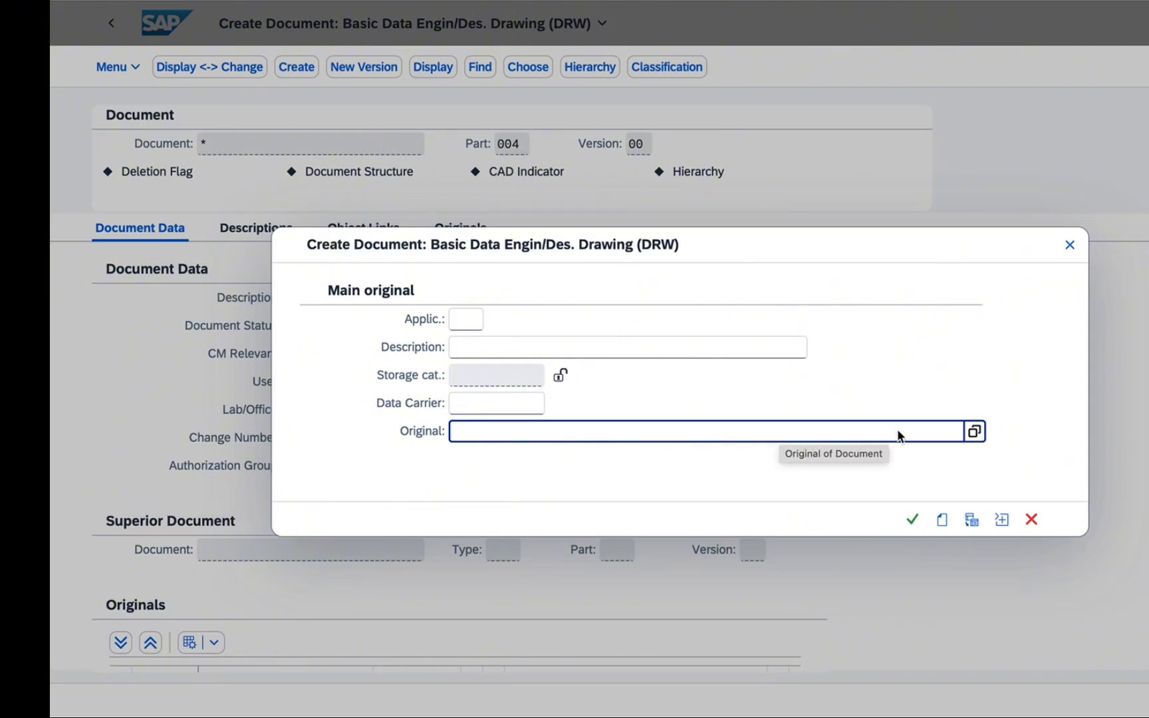
pyautogui.click(463, 321)
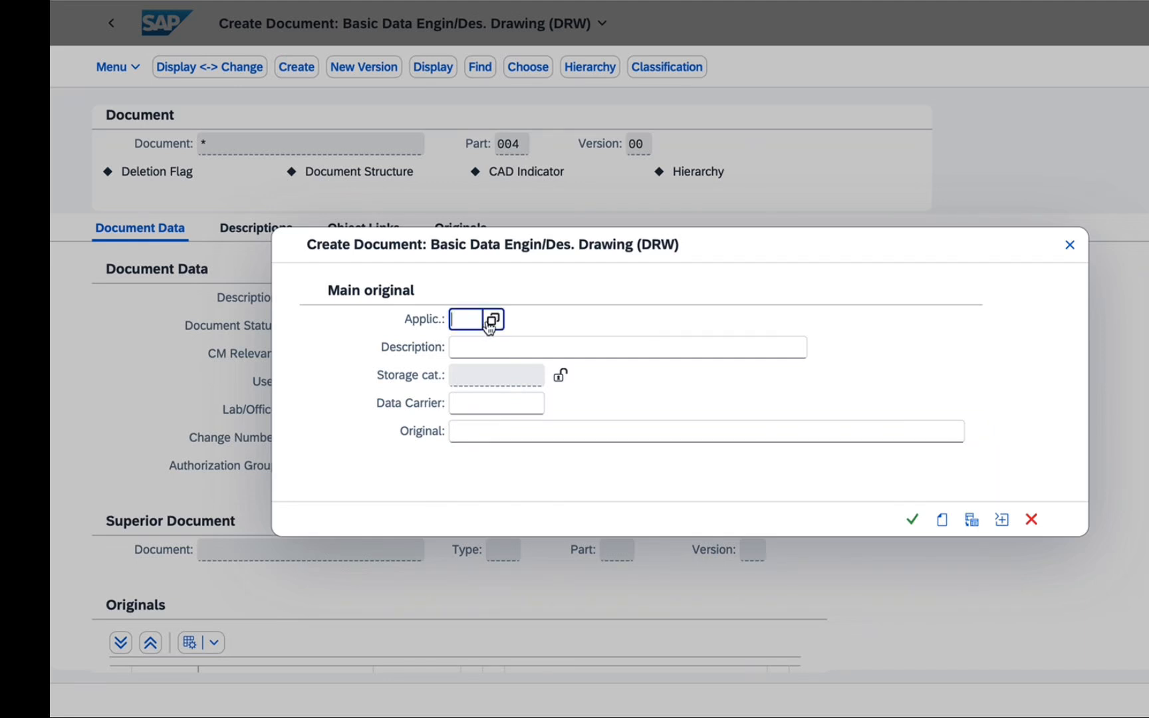
pyautogui.click(493, 320)
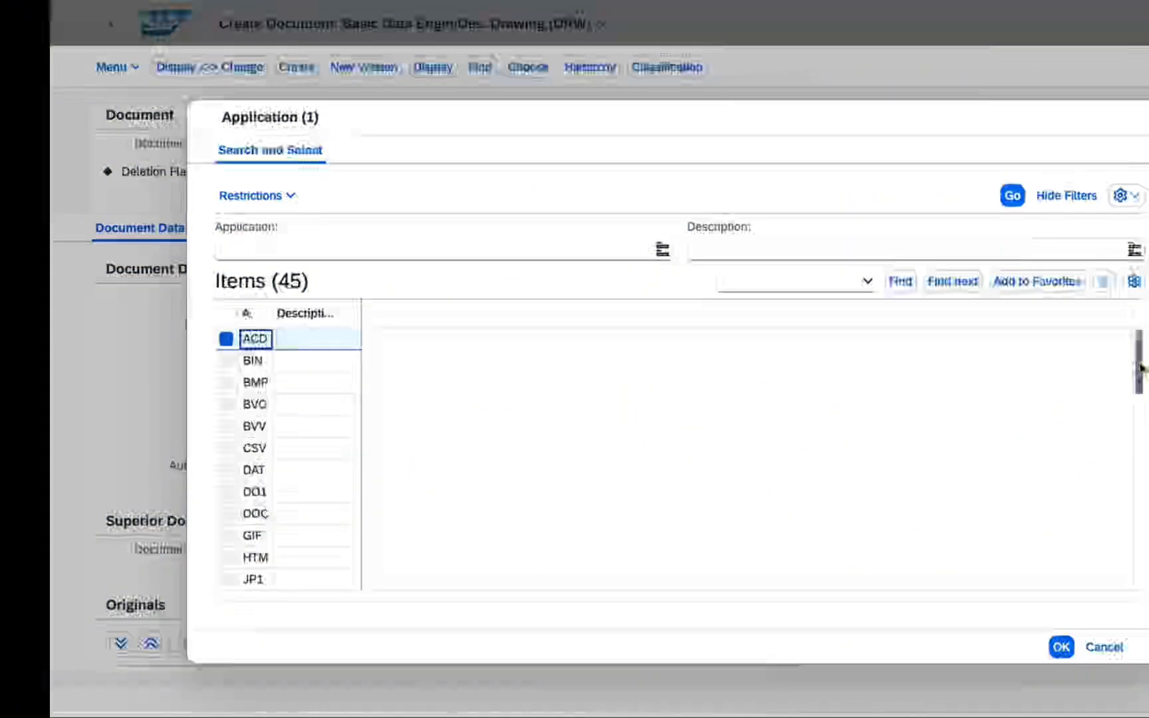
pyautogui.moveTo(1139, 363); pyautogui.dragTo(1144, 412)
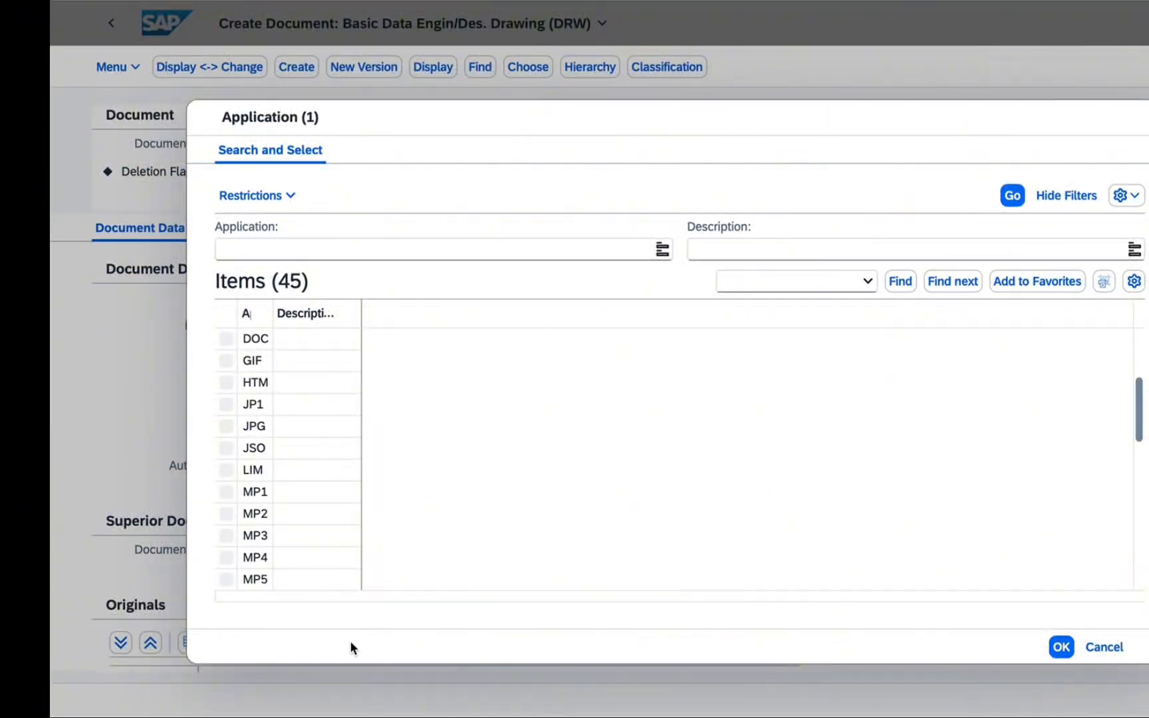
pyautogui.click(1105, 648)
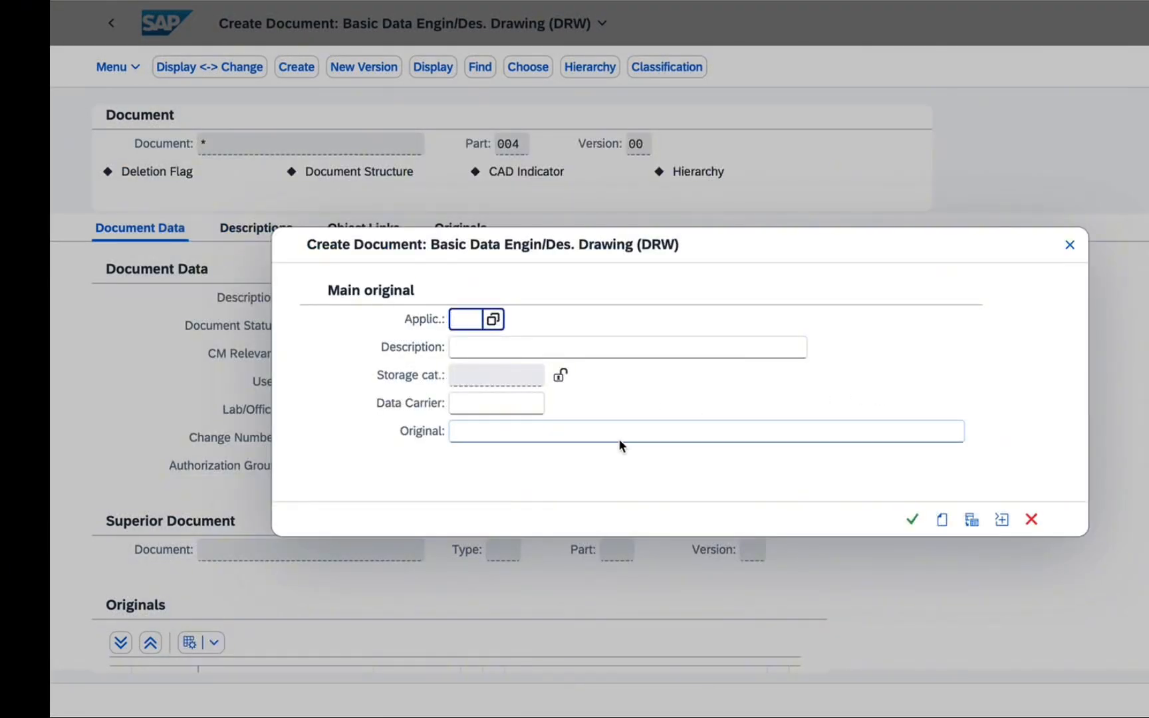
# Upload "Floc_Structure_v1.0 220628 - Geoplex specific.pdf" from the Downloads folder as the main original
pyautogui.click(619, 439)
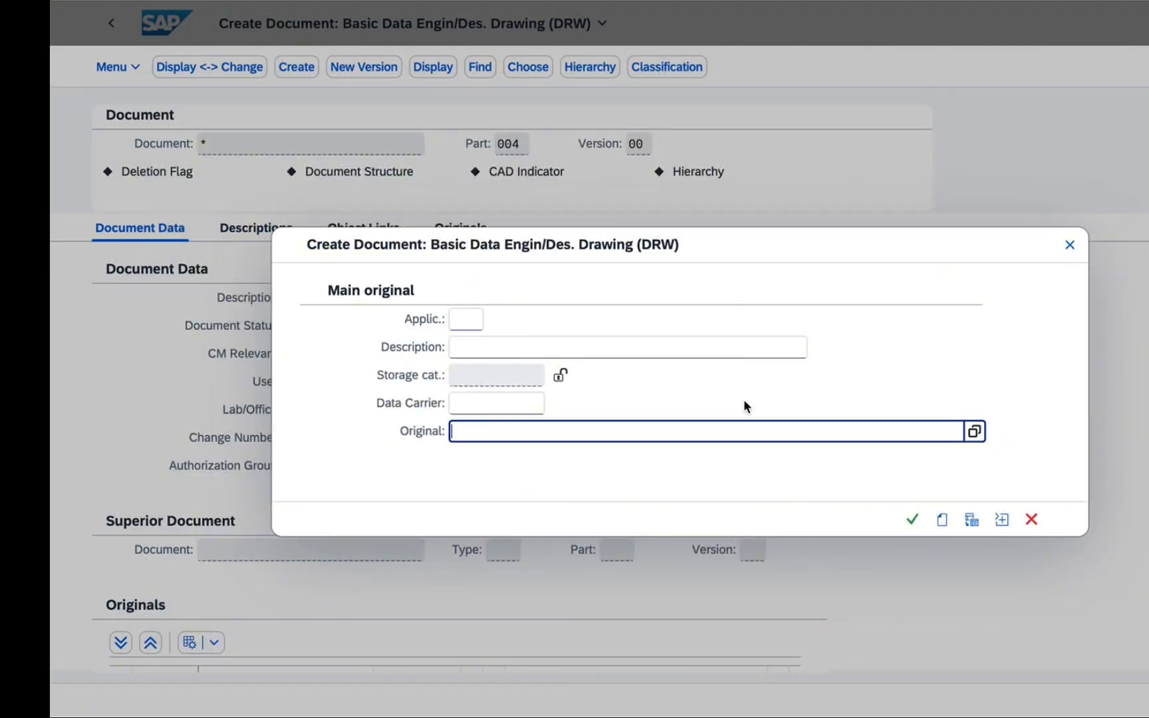
pyautogui.click(974, 433)
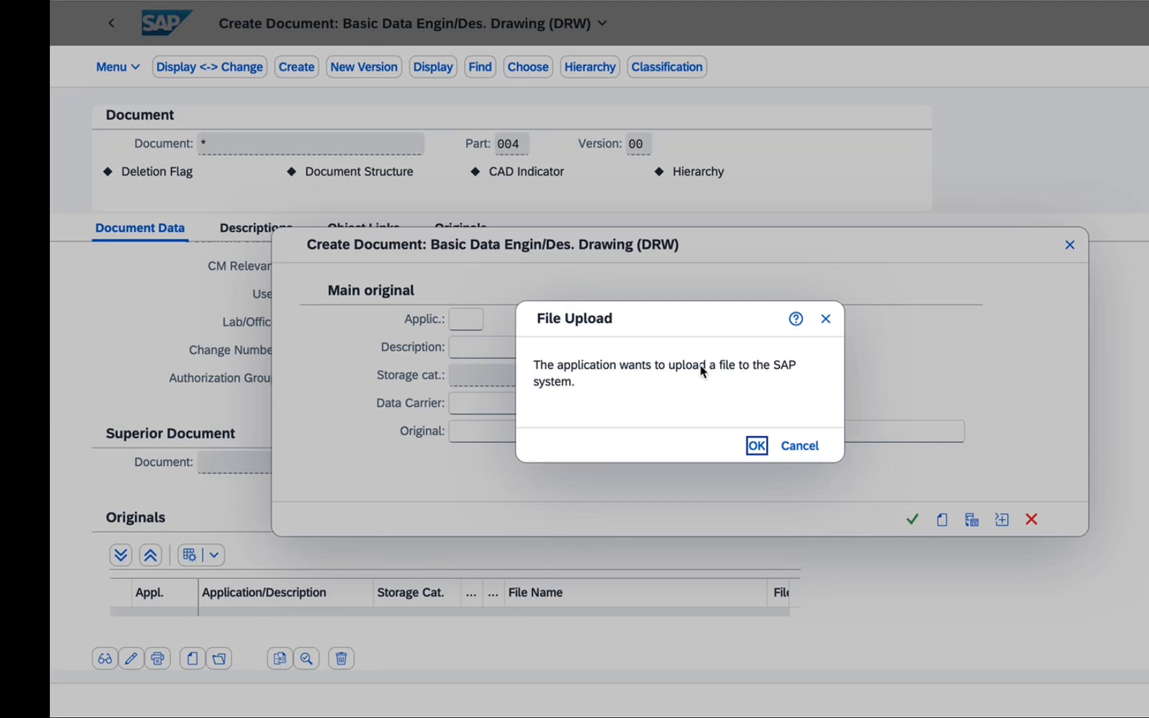
pyautogui.click(757, 446)
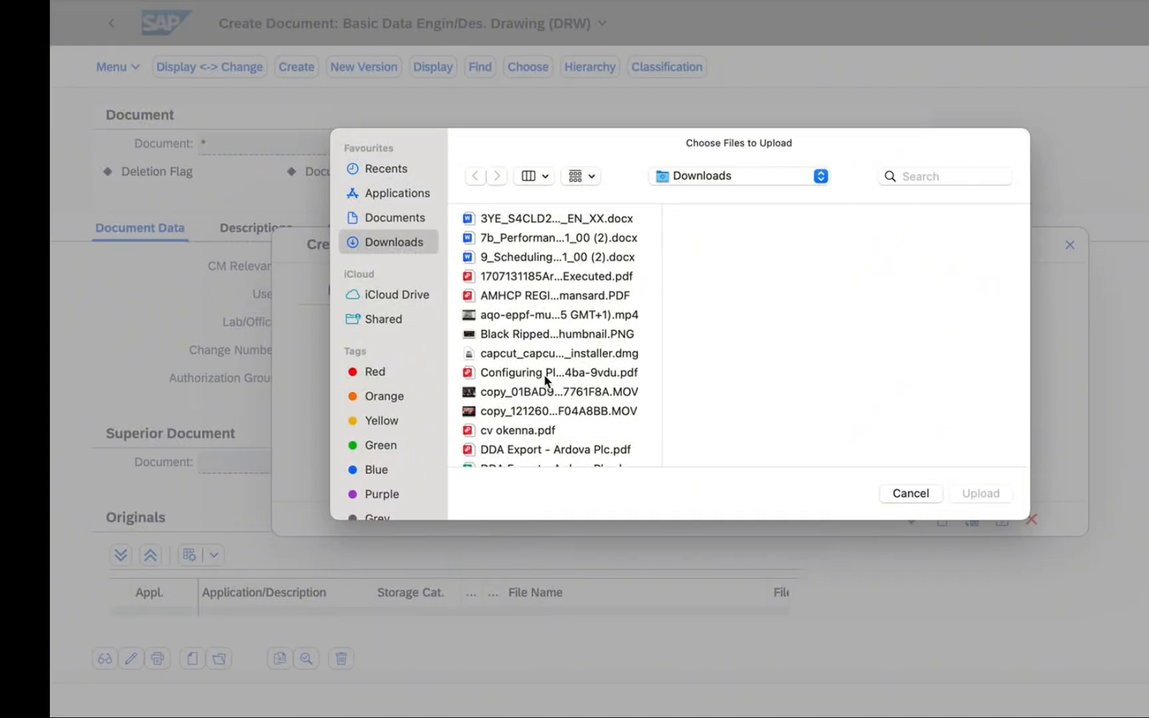
pyautogui.press('f')
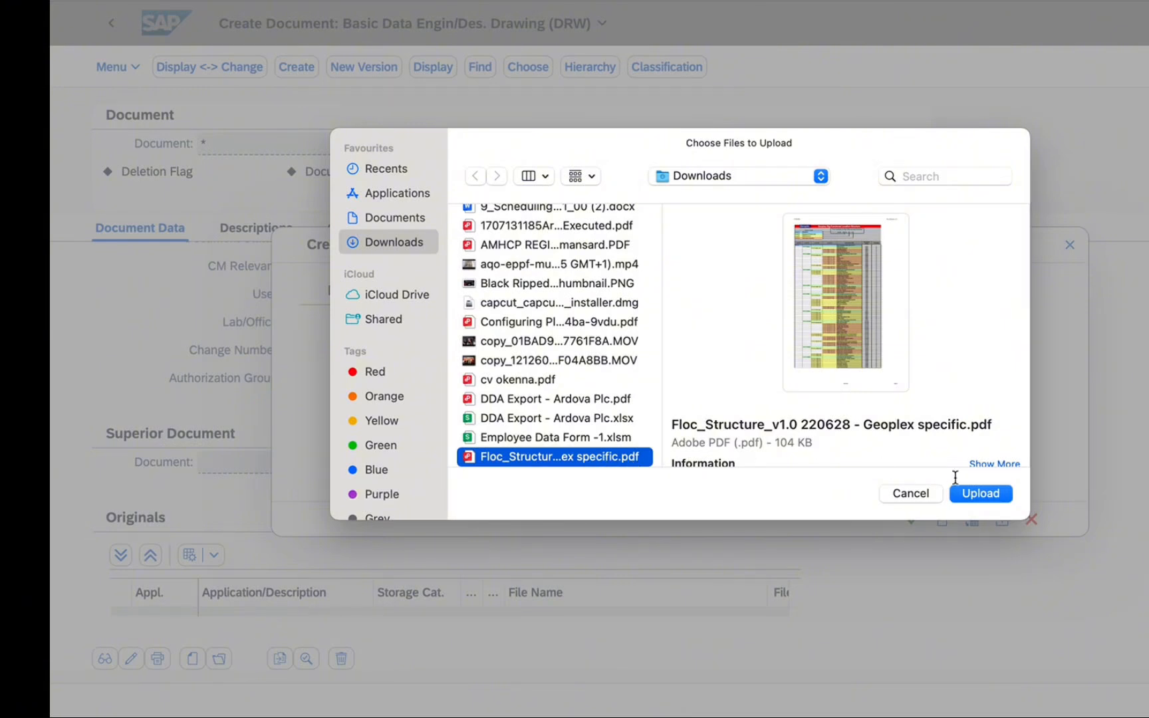
pyautogui.click(980, 493)
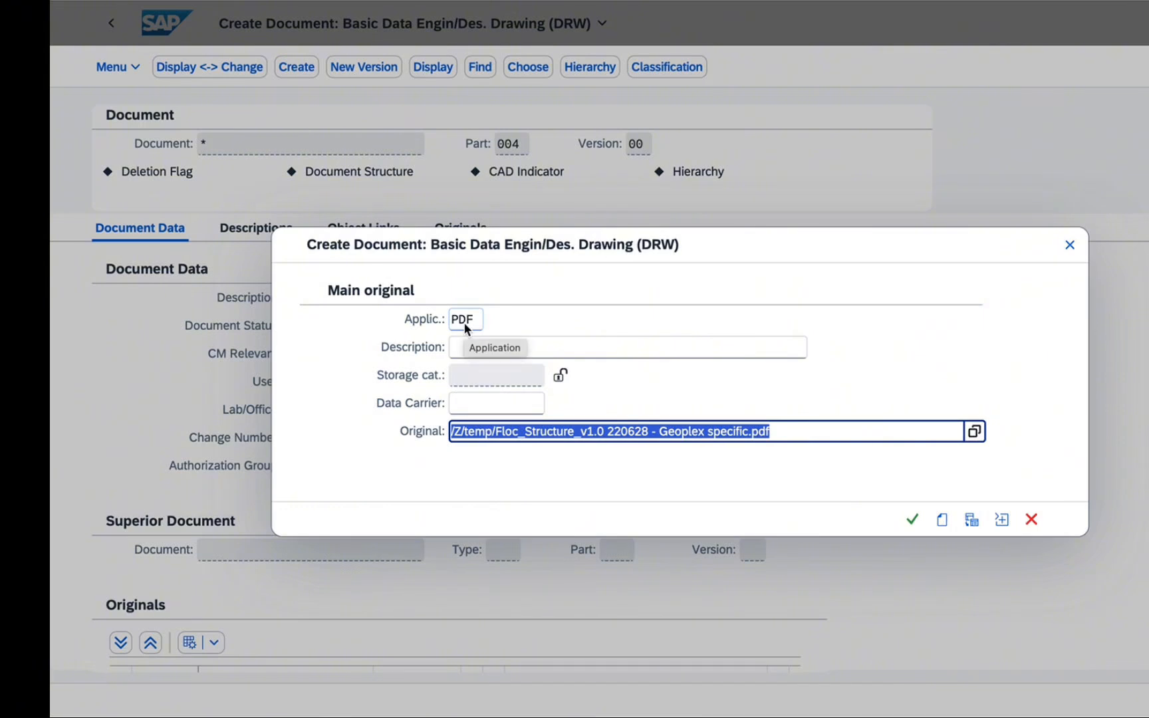
# Describe the main original as "ENG. DRW. FOR AHU 1" and add it to the document
pyautogui.click(546, 344)
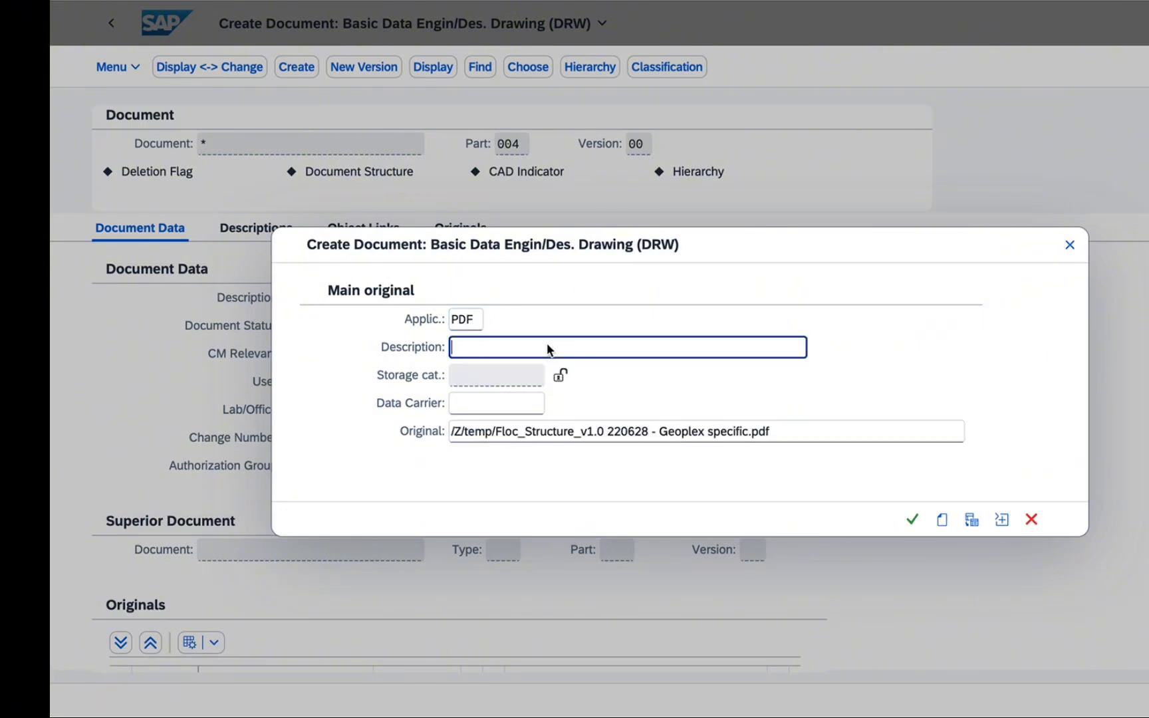
pyautogui.write('ENG. DRW. FOR AHU 1')
pyautogui.click(912, 520)
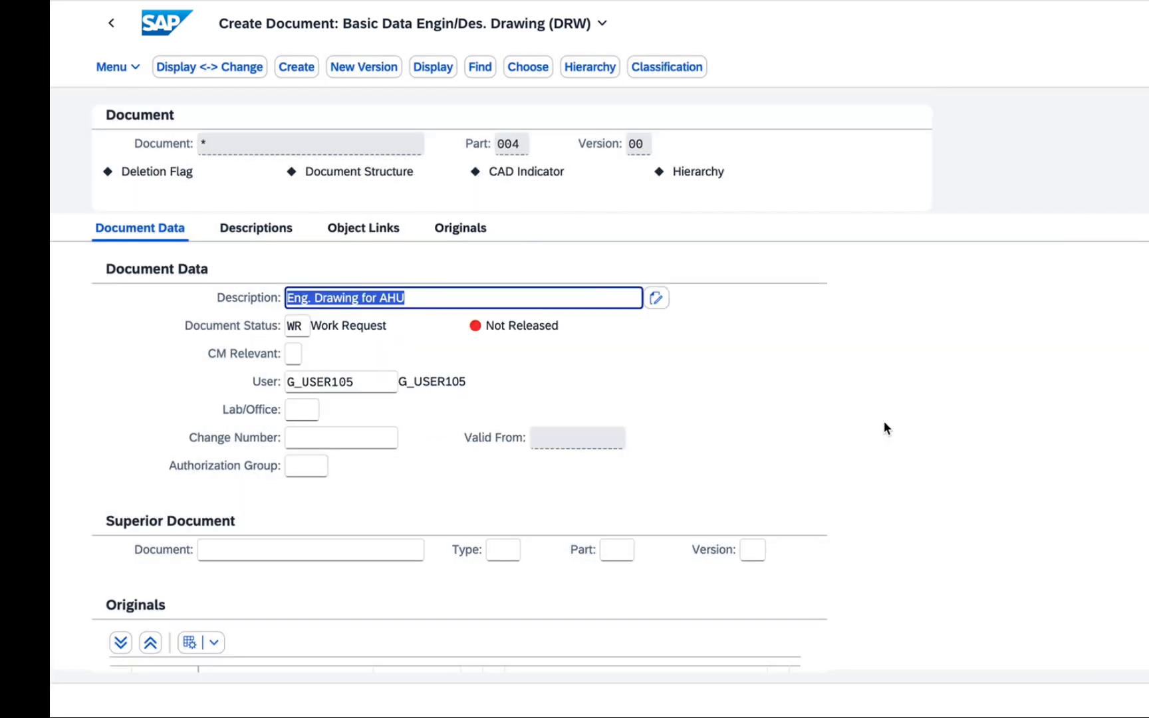
# Check the newly attached PDF in the document's list of originals
pyautogui.click(854, 423)
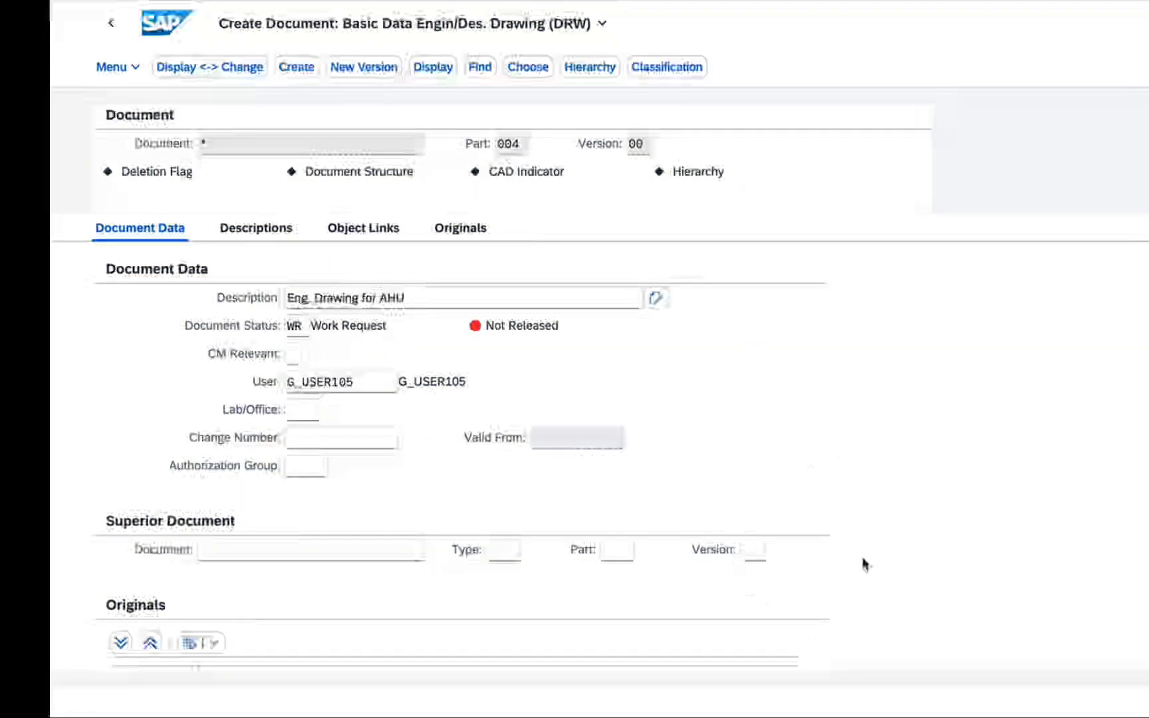
pyautogui.scroll(-2, 460, 457)
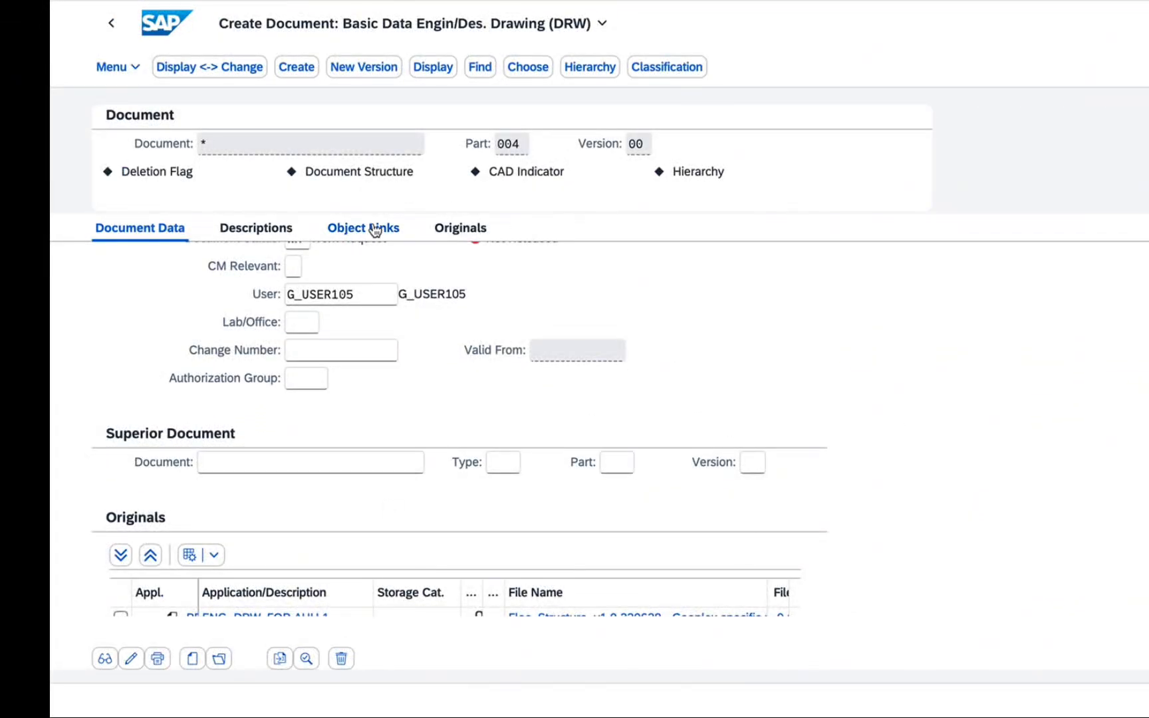
pyautogui.click(473, 229)
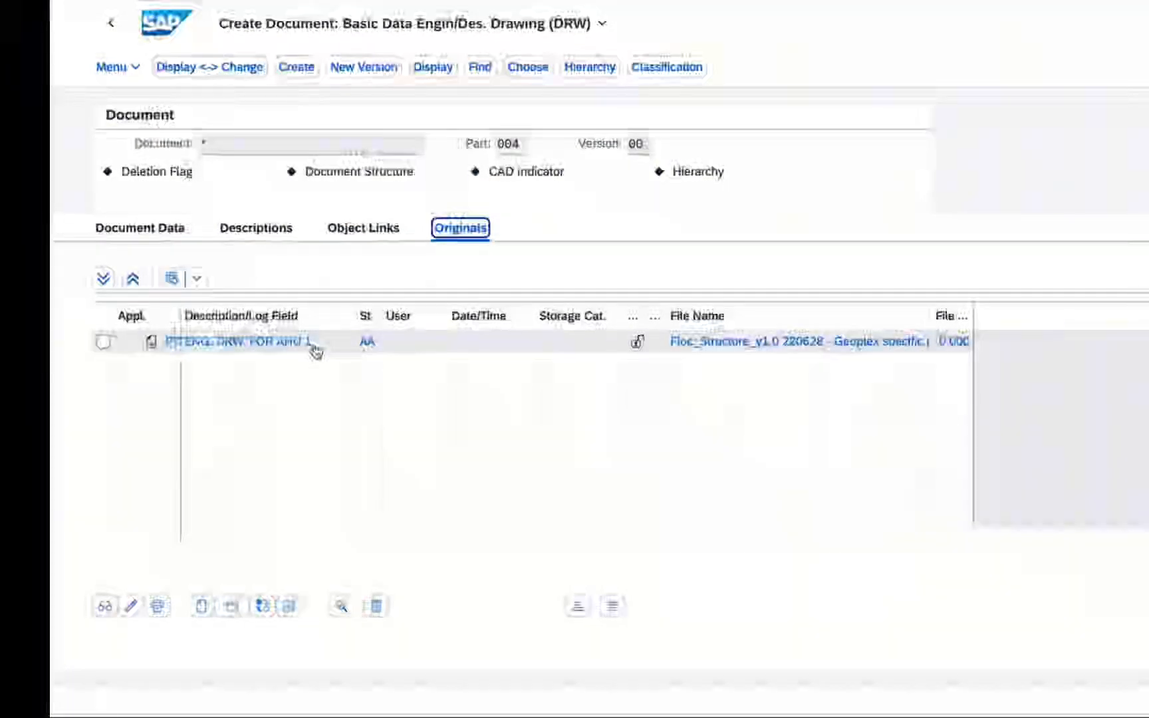
# Link the document to functional location 1478-CUL-AH-15, chosen from the functional location value search
pyautogui.click(364, 228)
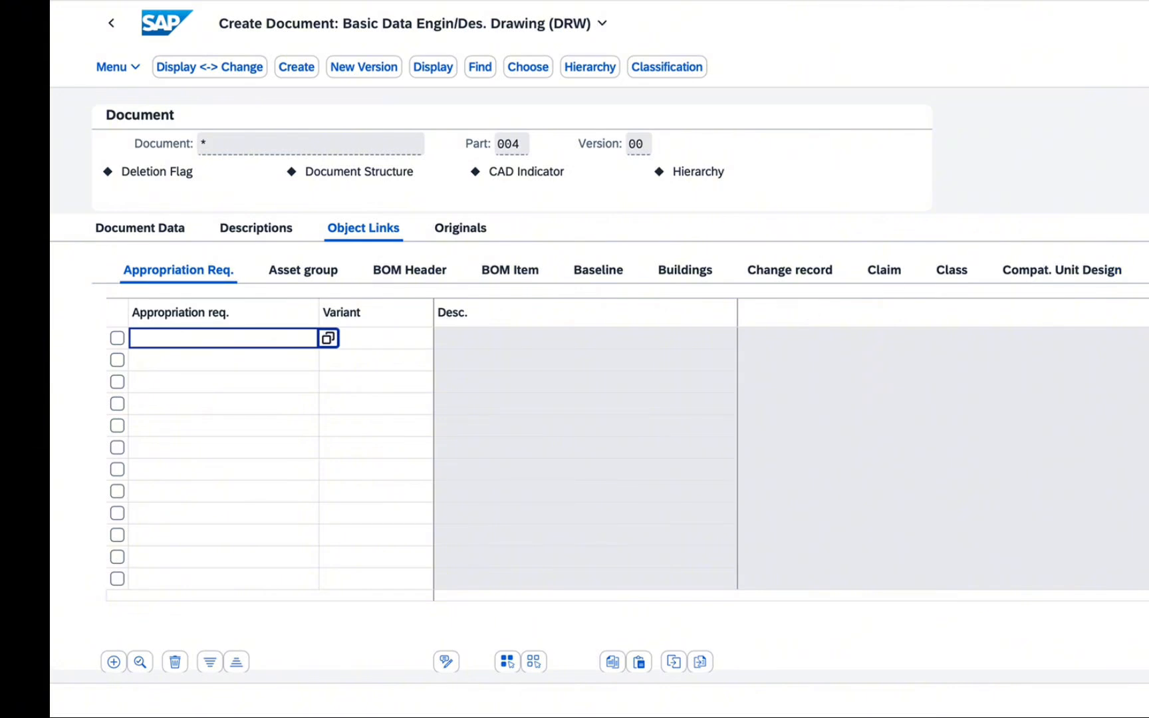
pyautogui.click(1148, 270)
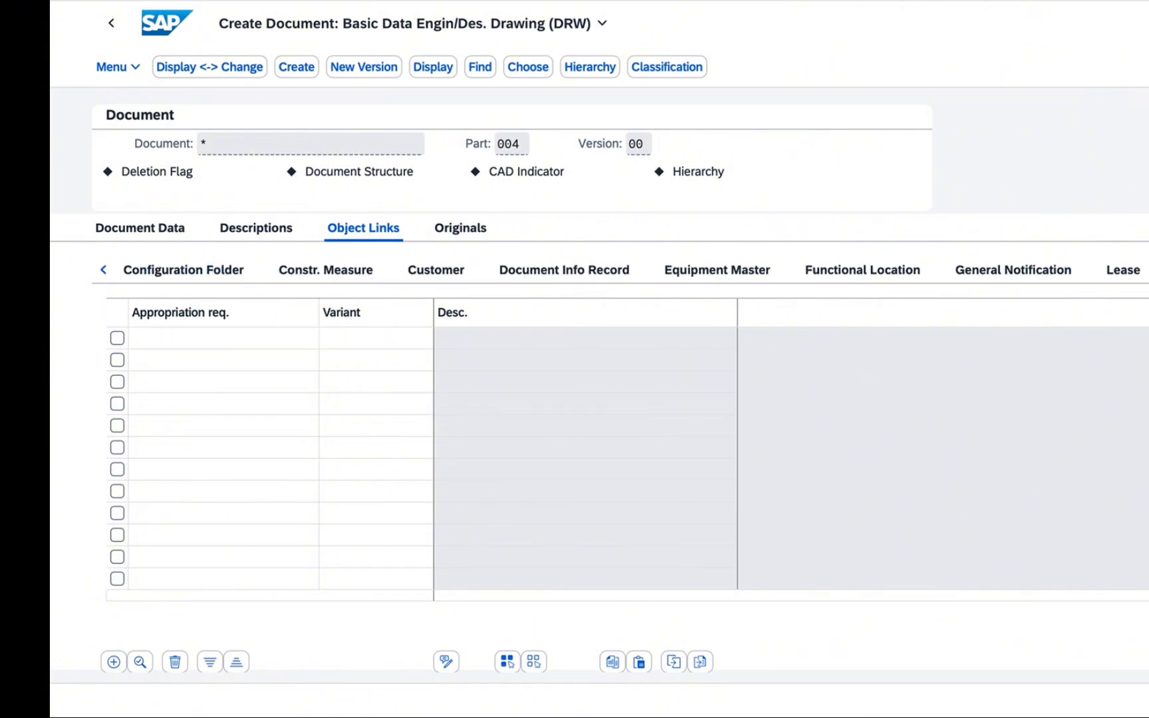
pyautogui.click(1148, 270)
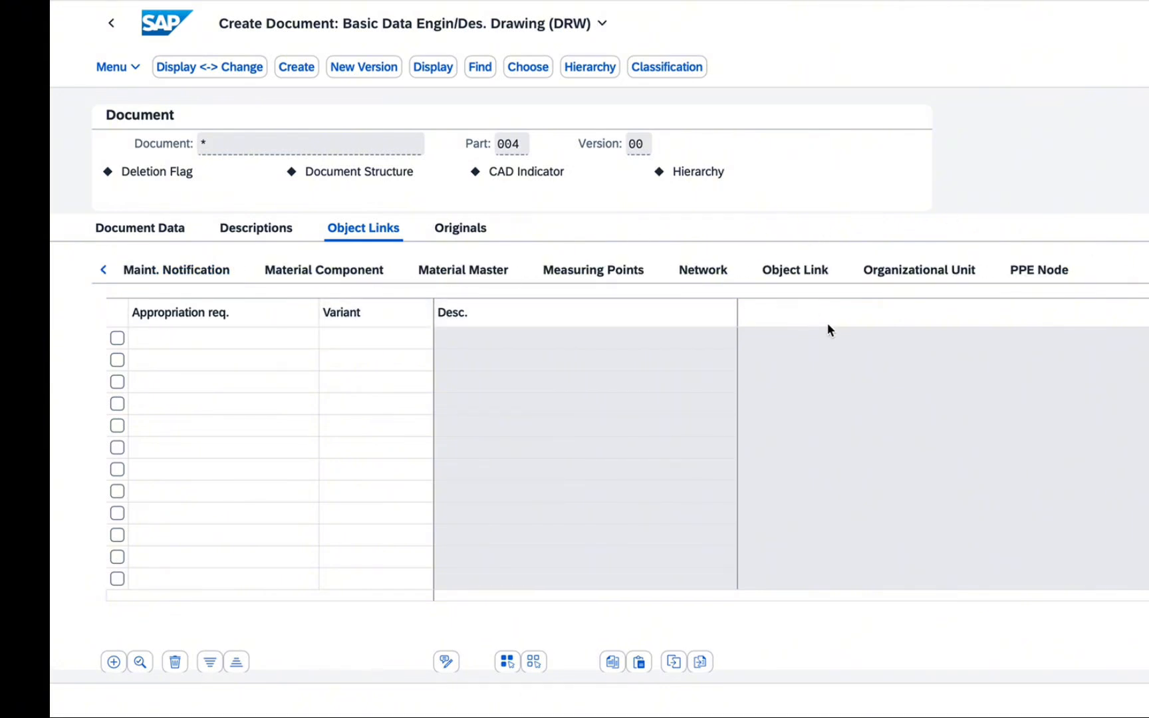
pyautogui.click(103, 274)
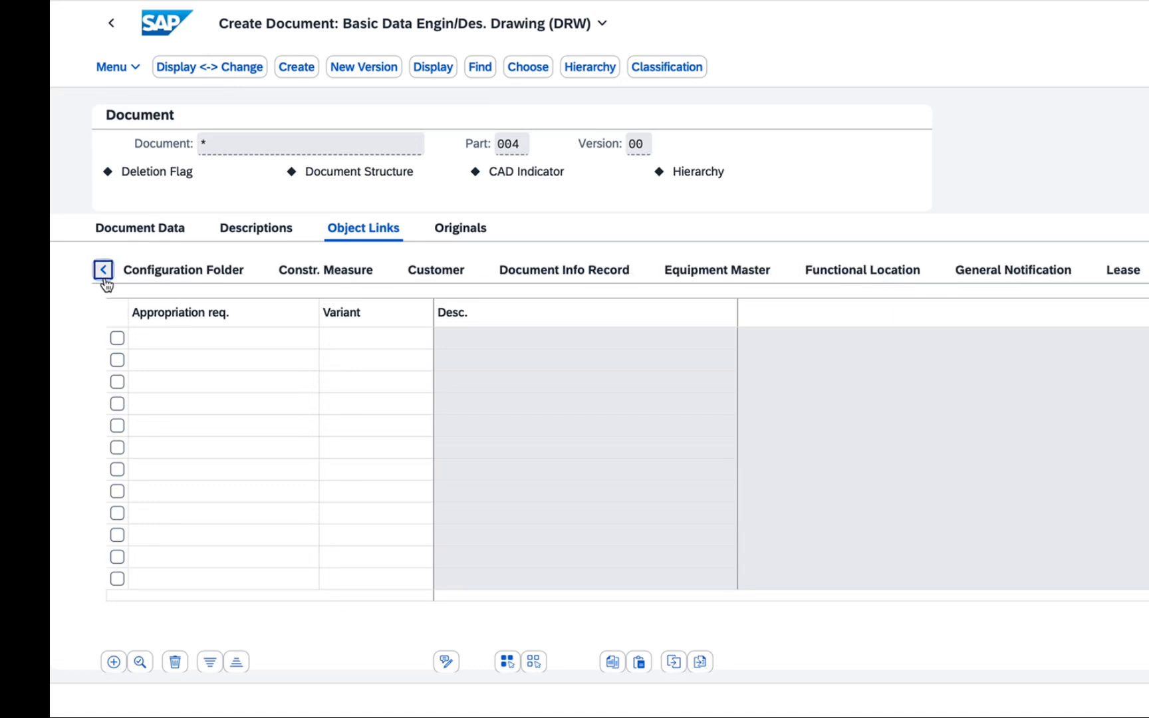
pyautogui.click(849, 275)
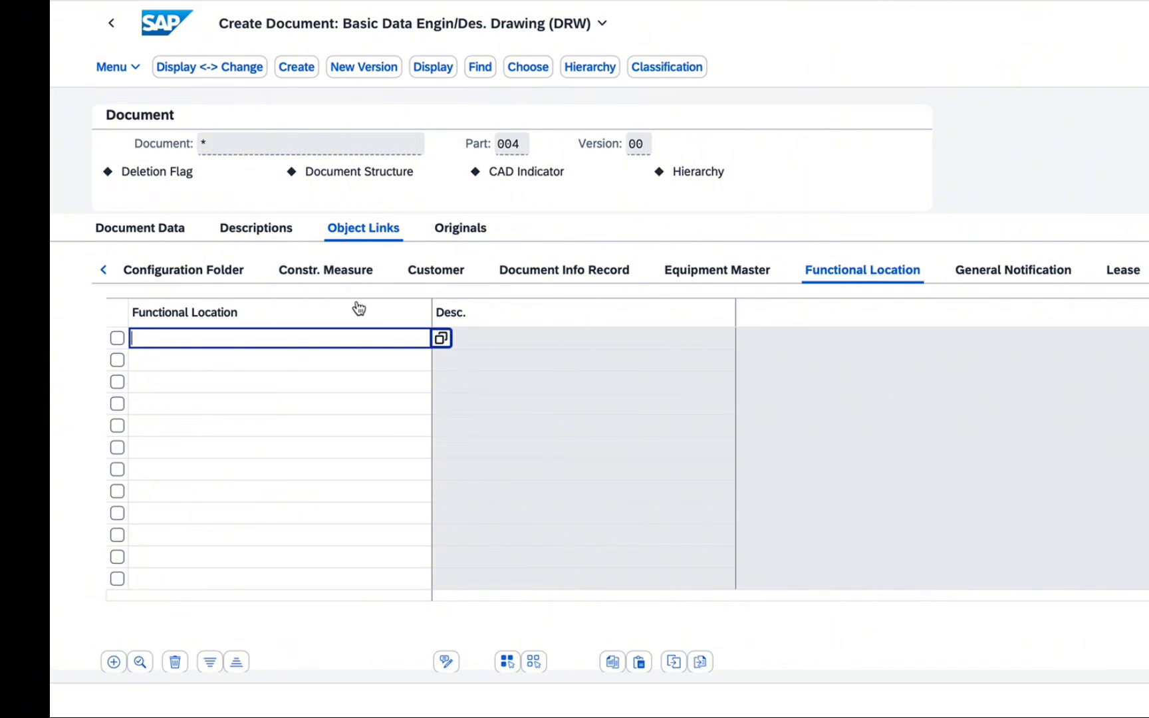
pyautogui.click(441, 339)
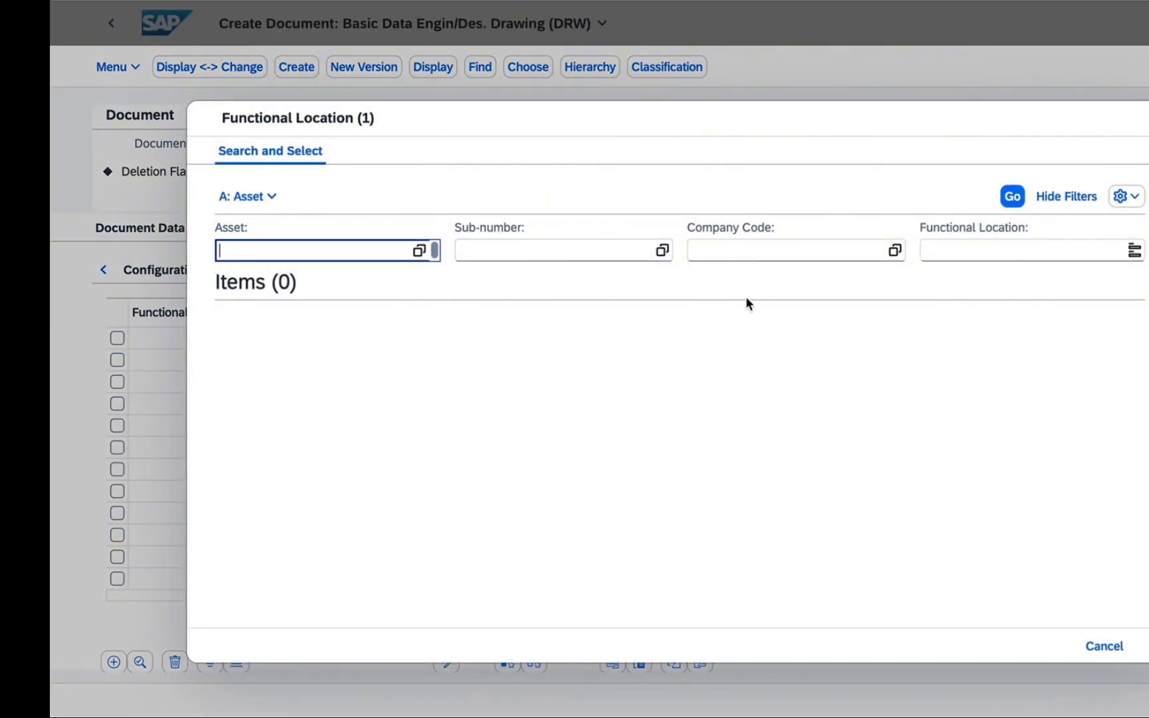
pyautogui.click(1010, 201)
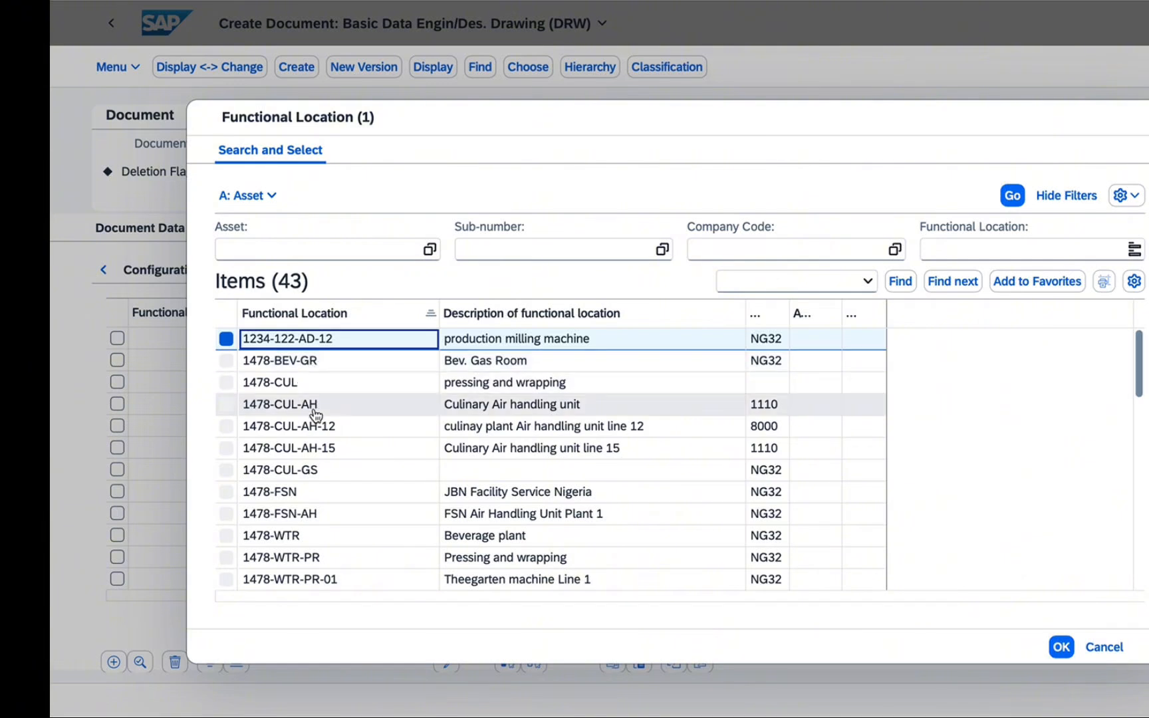
pyautogui.click(356, 454)
pyautogui.doubleClick(355, 455)
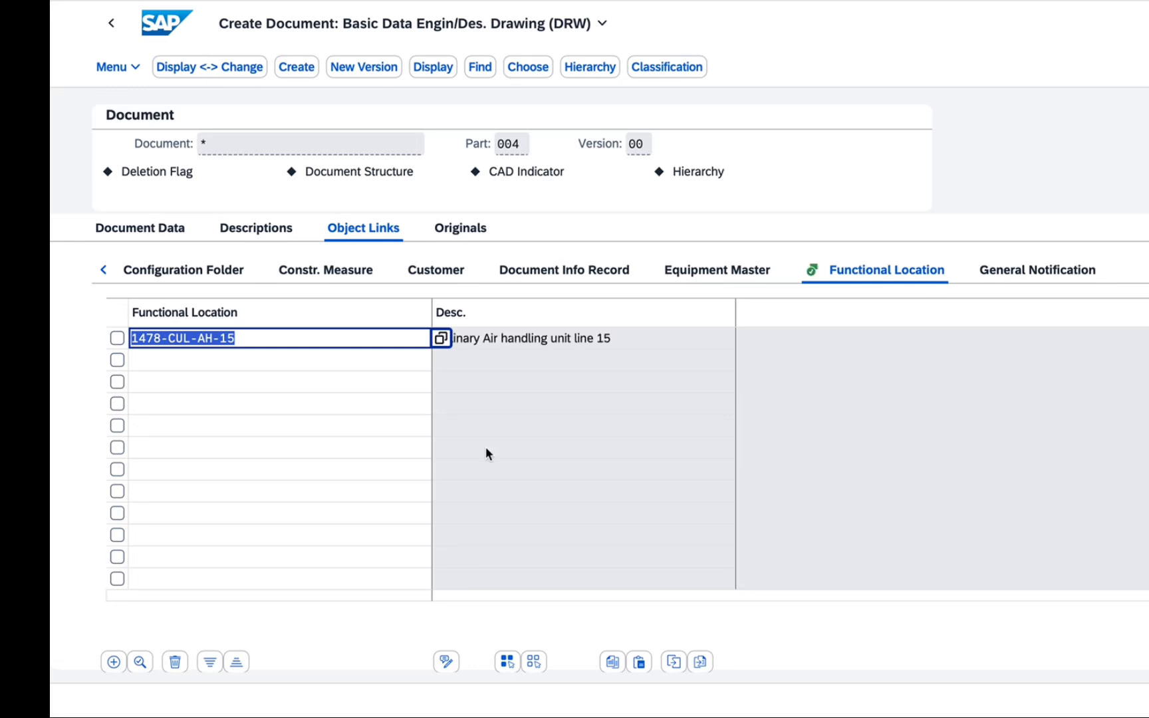
# Review the attached original again and return to the document's functional location link
pyautogui.click(581, 371)
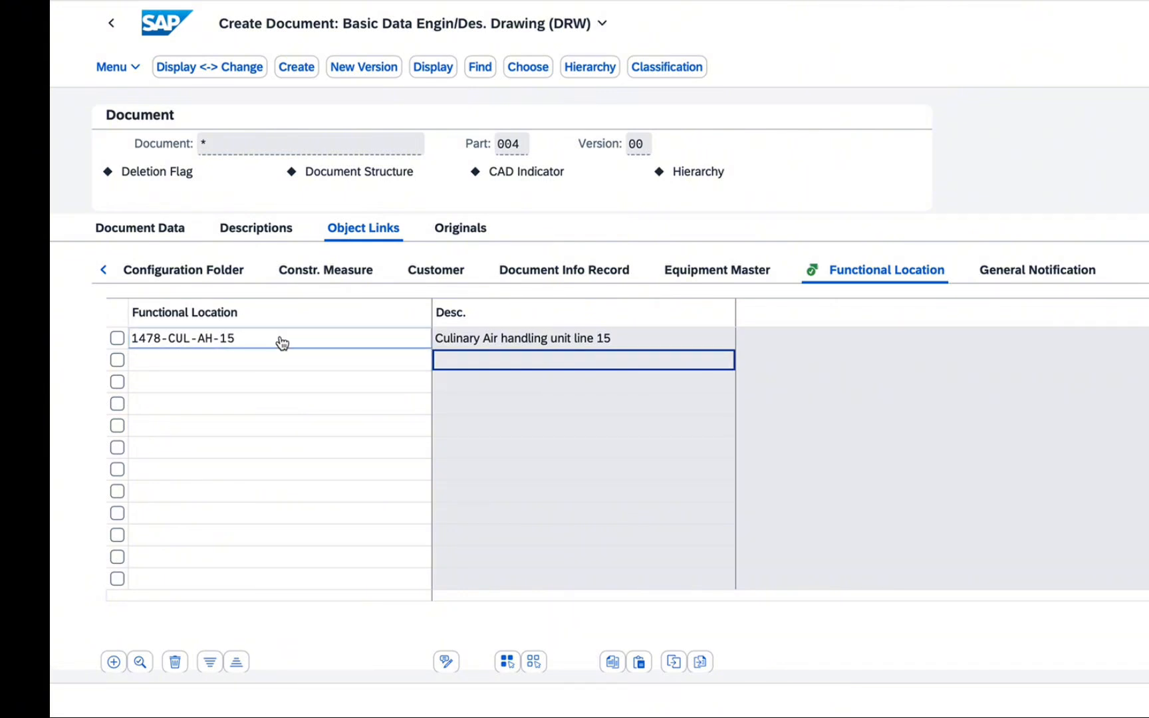
pyautogui.click(451, 228)
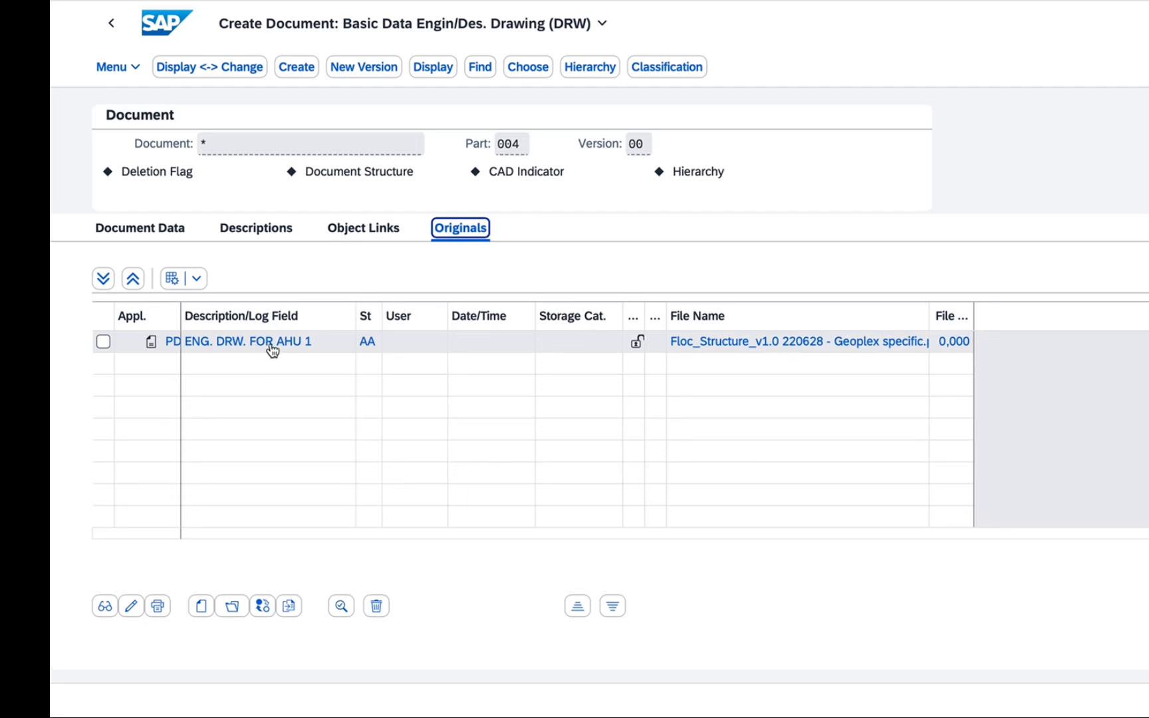
pyautogui.click(359, 228)
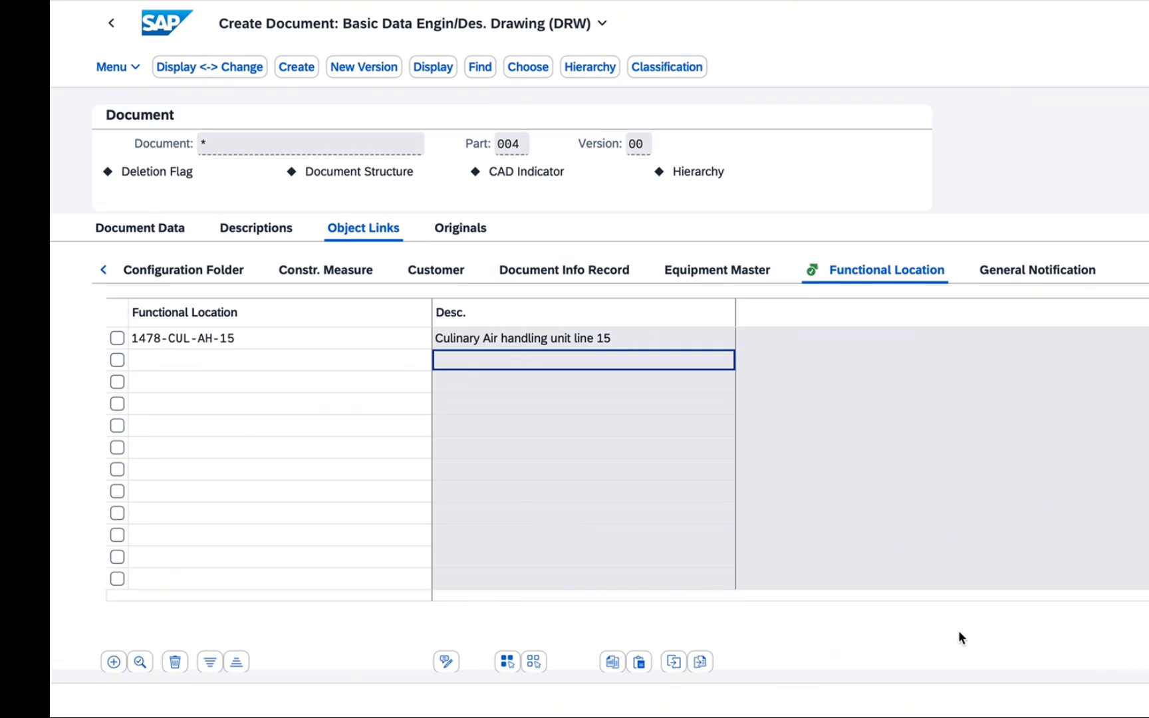
# Link the document to a second functional location, 1478-CUL-AH-12, picked from the functional location value search
pyautogui.click(289, 361)
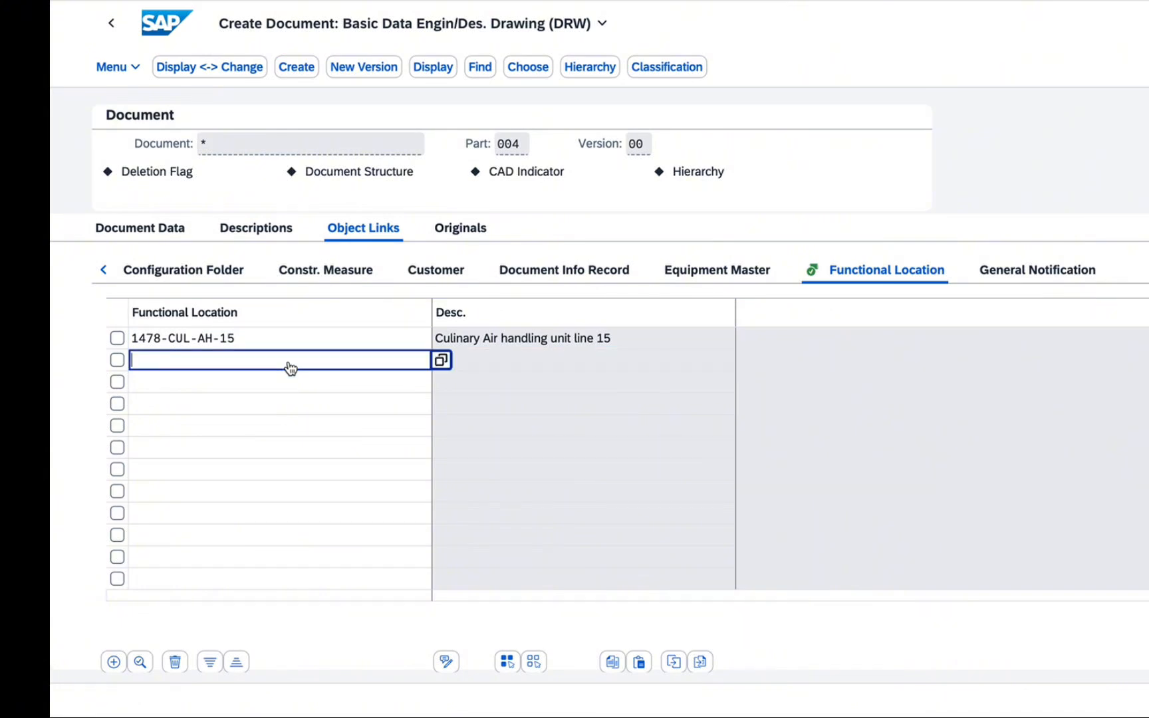
pyautogui.click(442, 361)
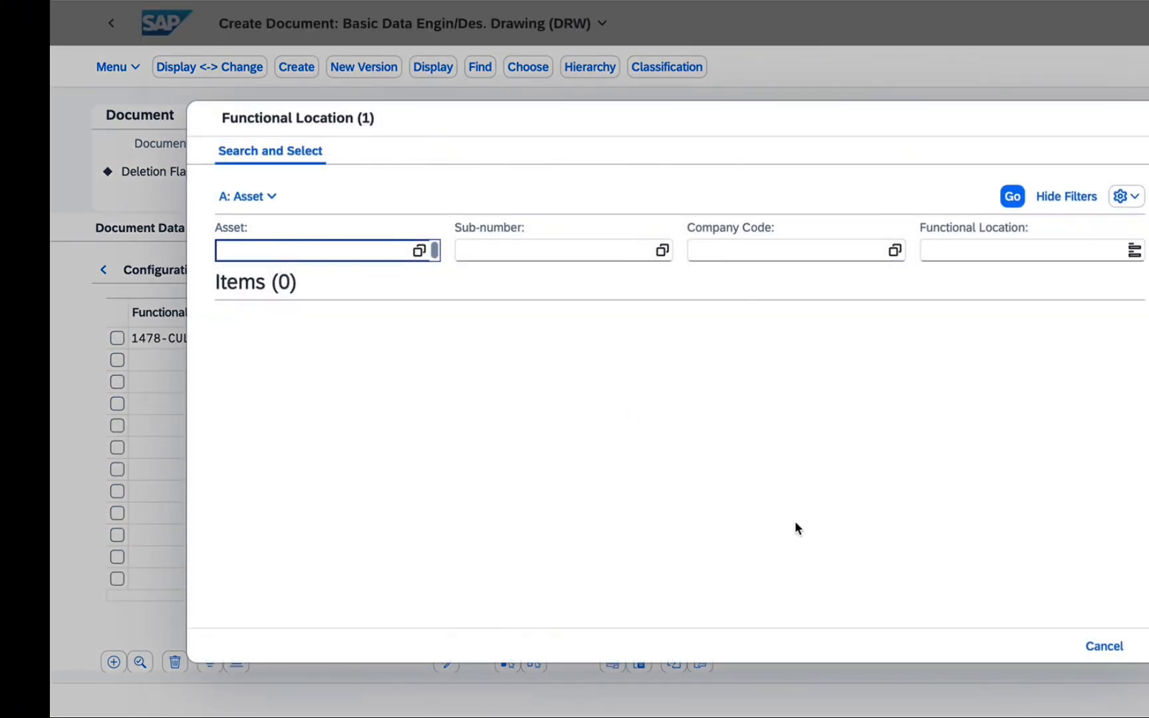
pyautogui.click(1013, 200)
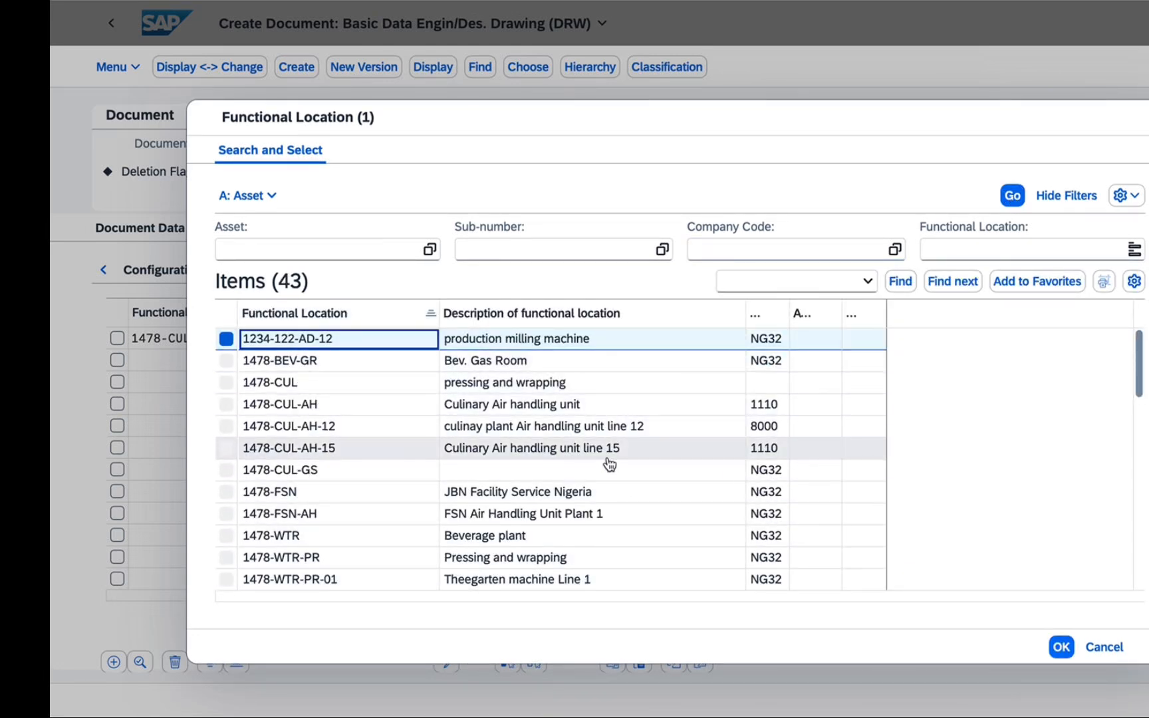
pyautogui.click(358, 429)
pyautogui.doubleClick(359, 429)
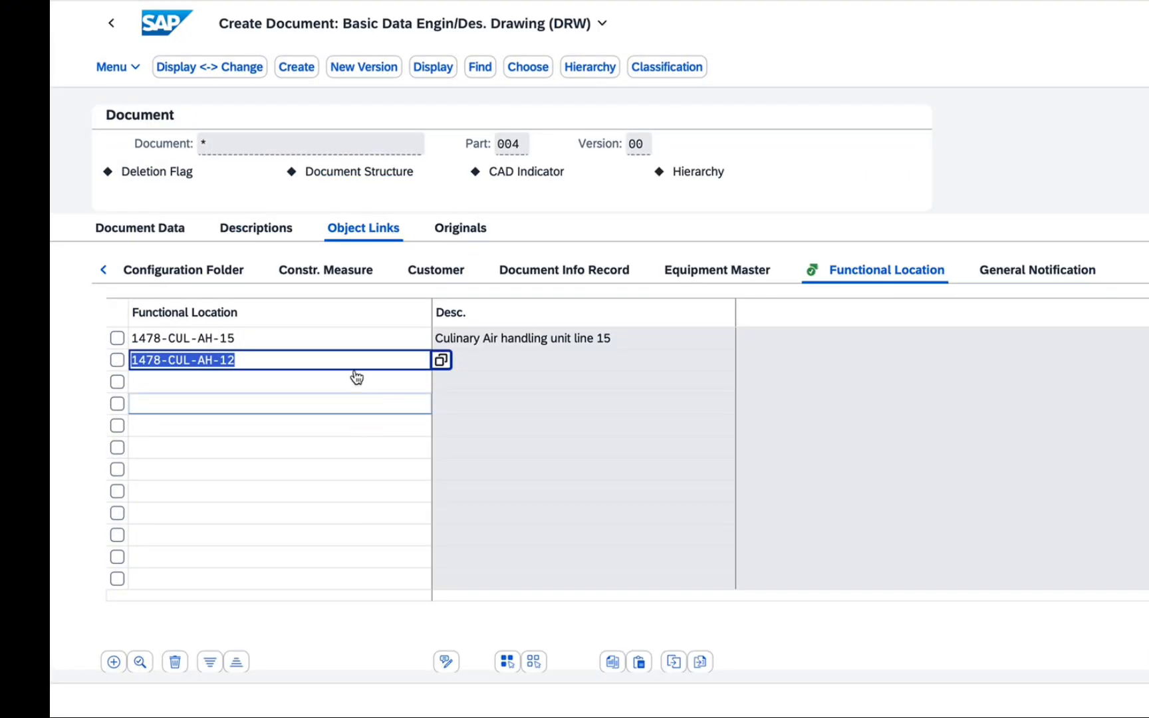
pyautogui.click(282, 387)
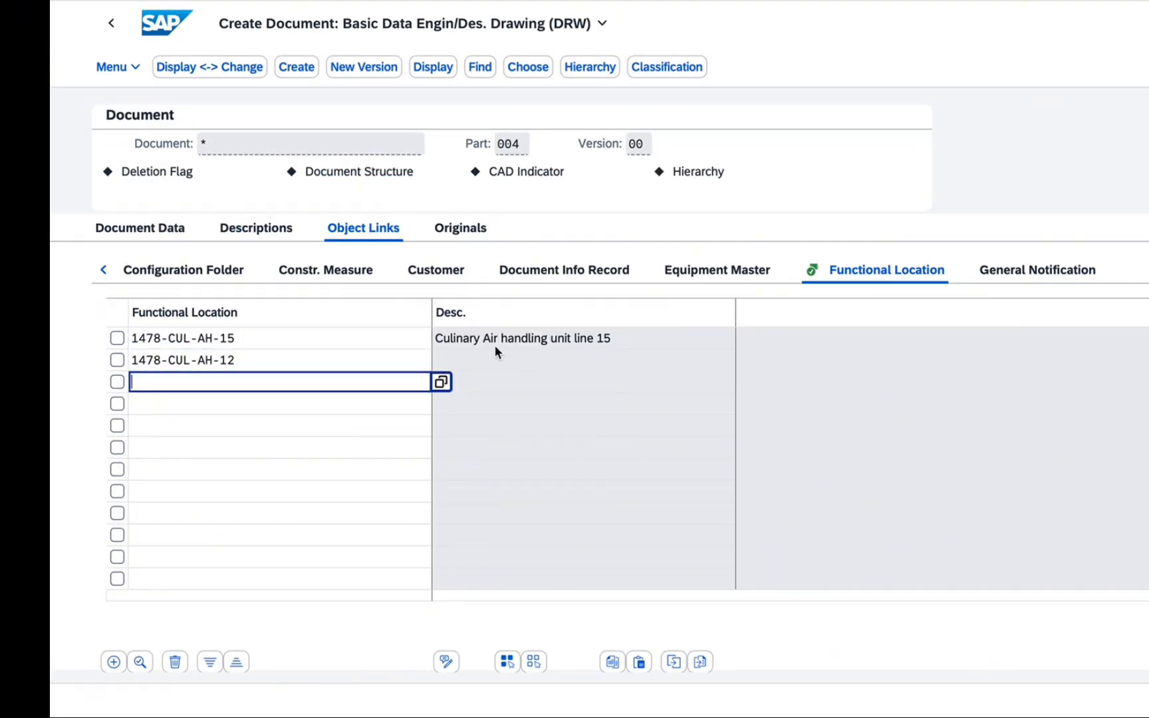
pyautogui.click(323, 364)
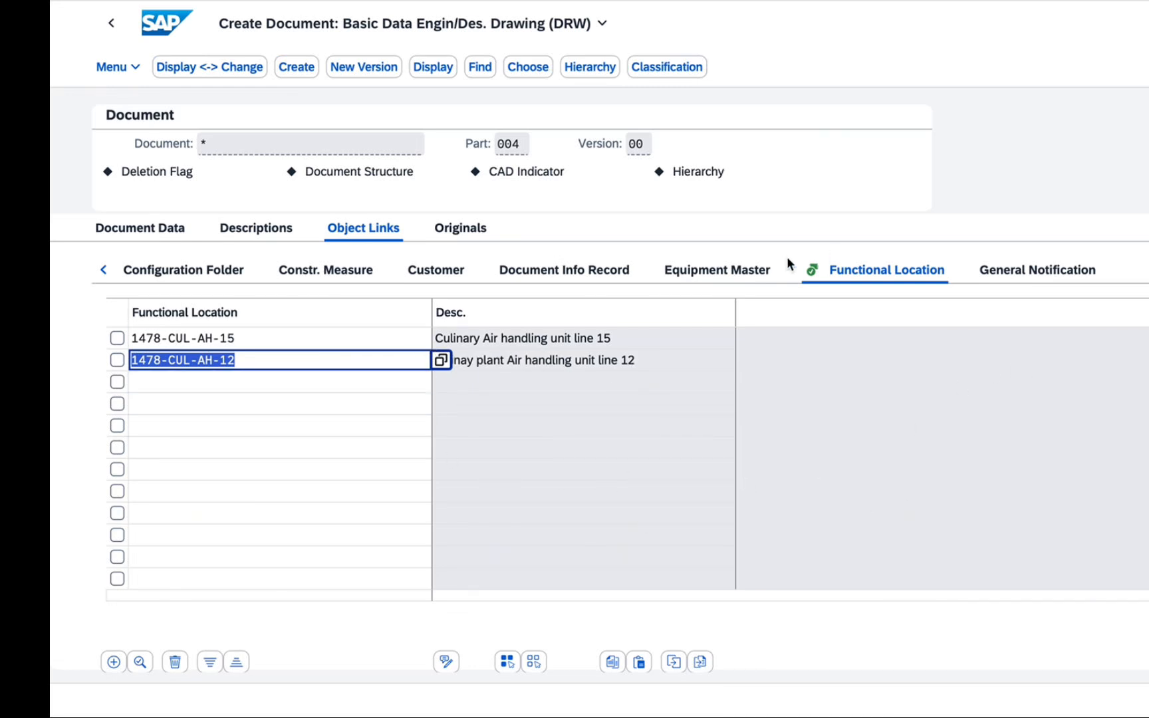
# Look through the other object types the document can be linked to, starting with Equipment Master
pyautogui.click(721, 273)
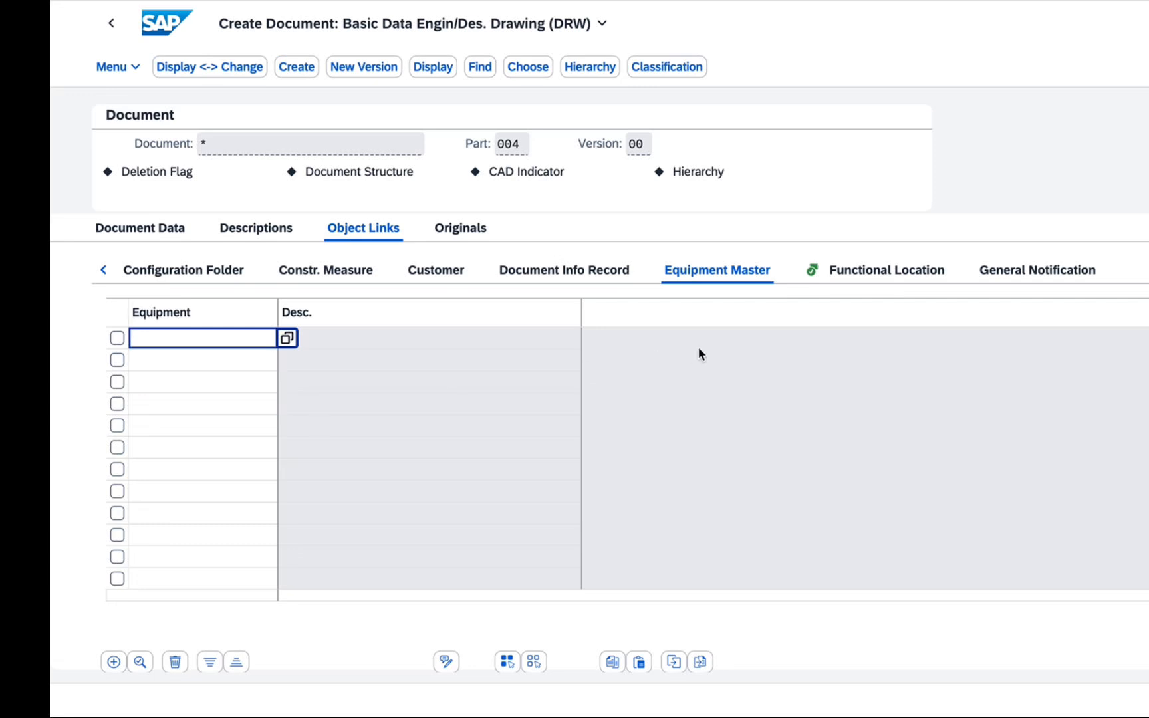
pyautogui.click(1148, 269)
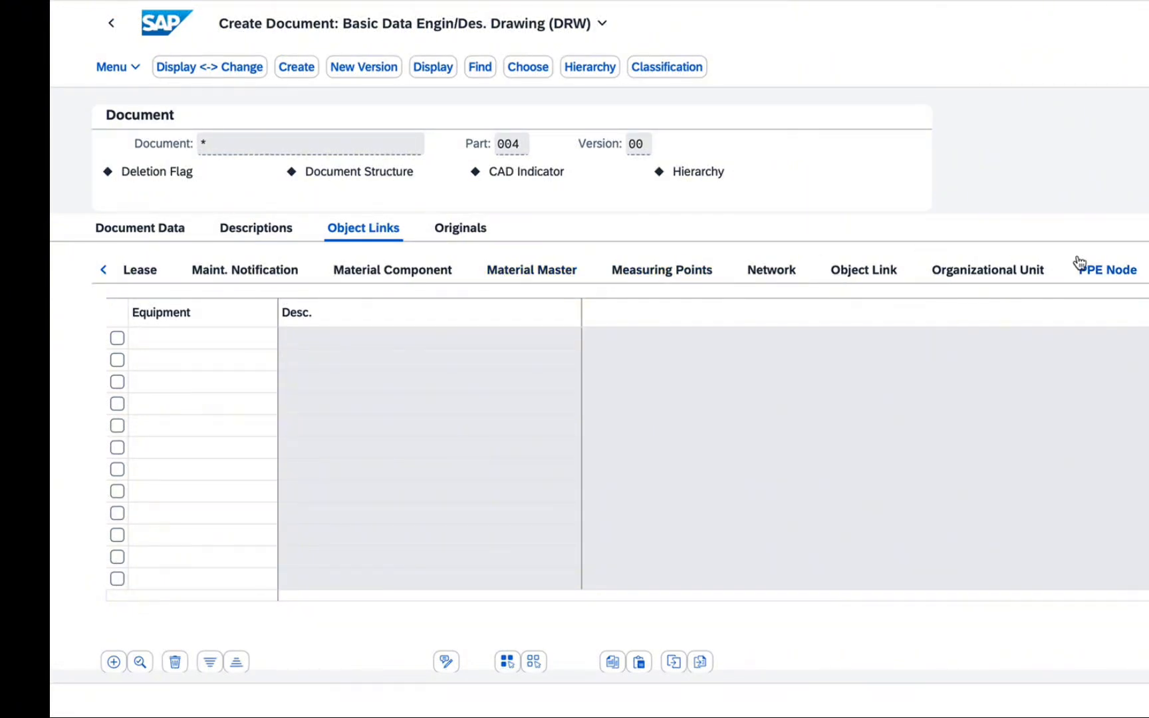
pyautogui.click(1144, 272)
pyautogui.click(1146, 272)
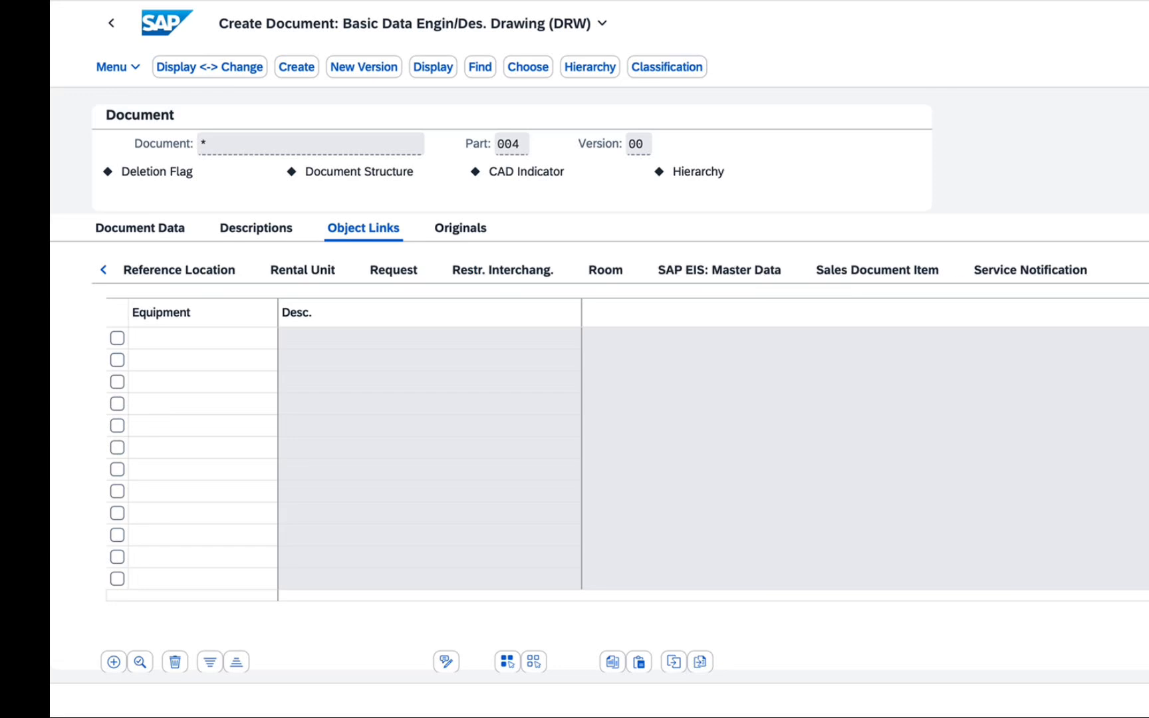
pyautogui.click(103, 270)
pyautogui.click(103, 269)
pyautogui.click(103, 270)
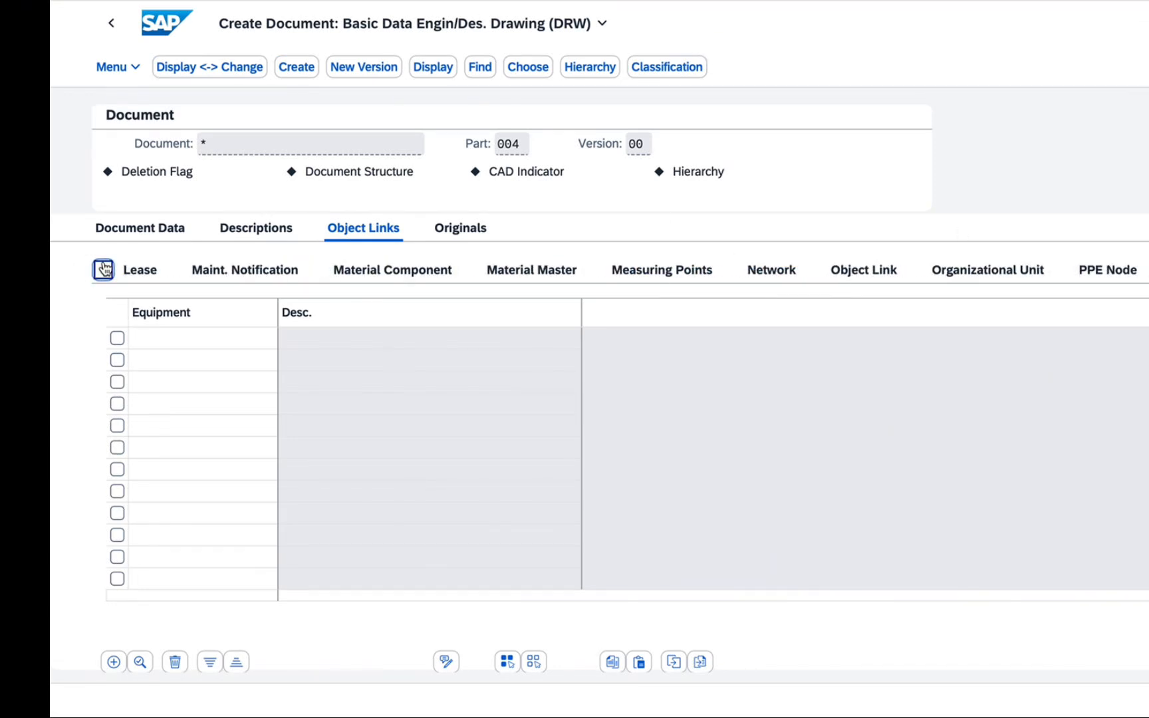
pyautogui.click(103, 269)
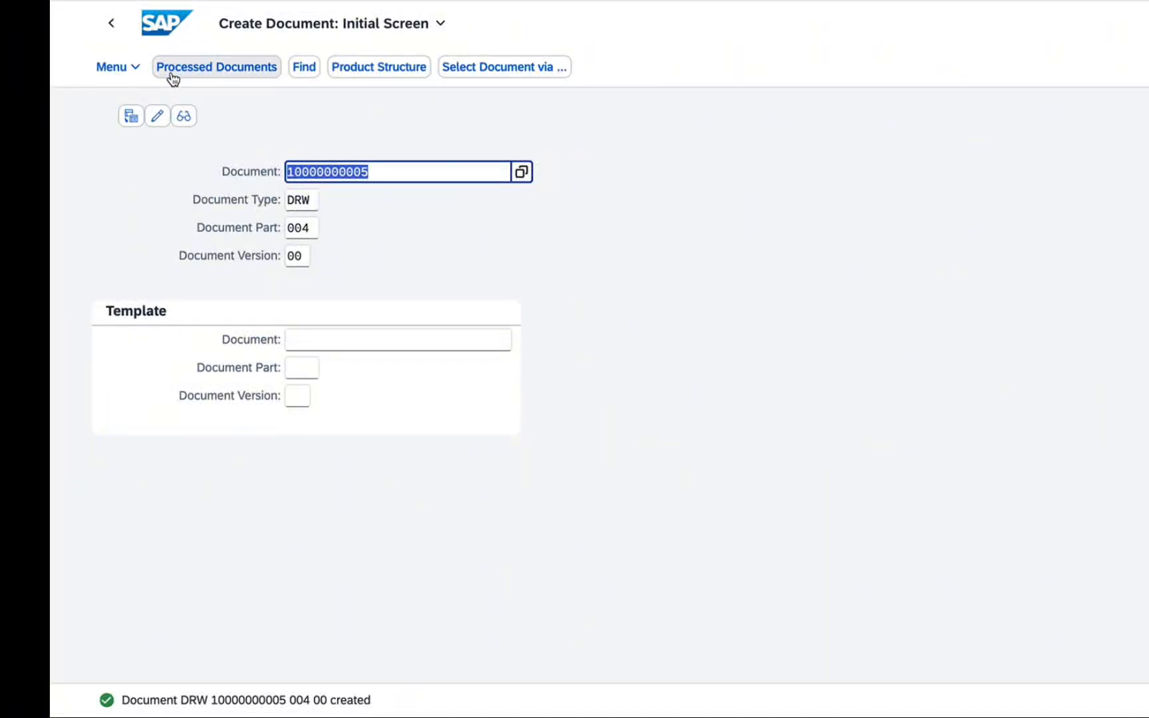
pyautogui.click(136, 68)
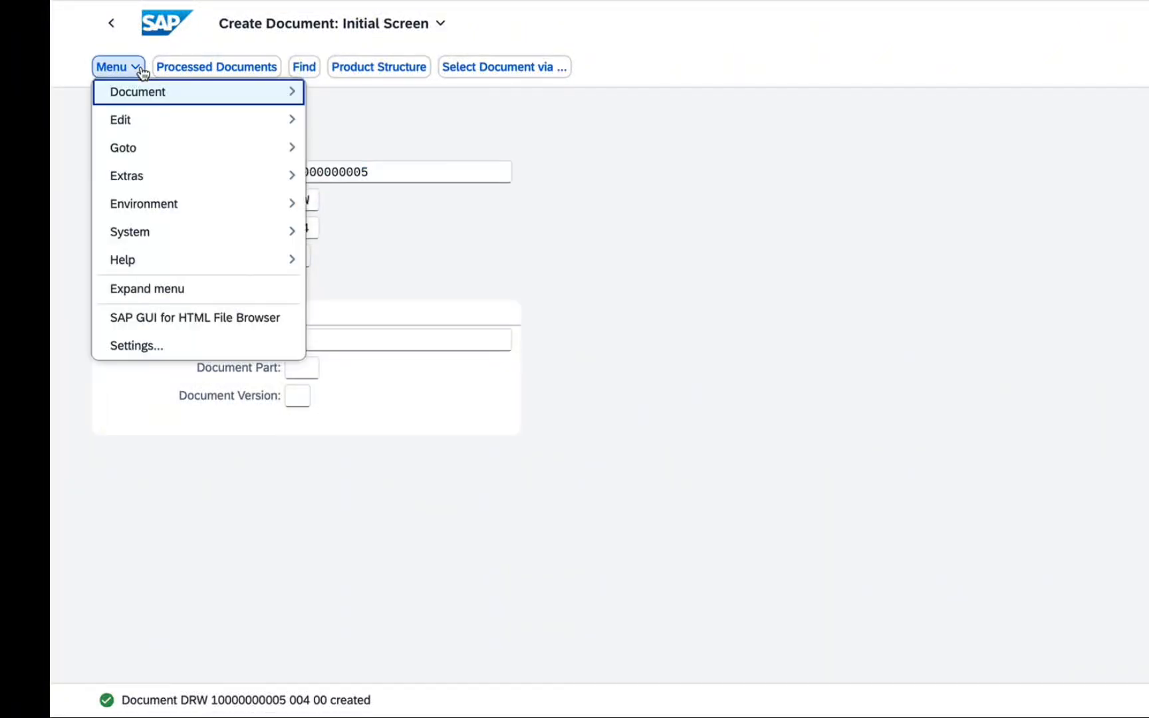
pyautogui.moveTo(143, 117)
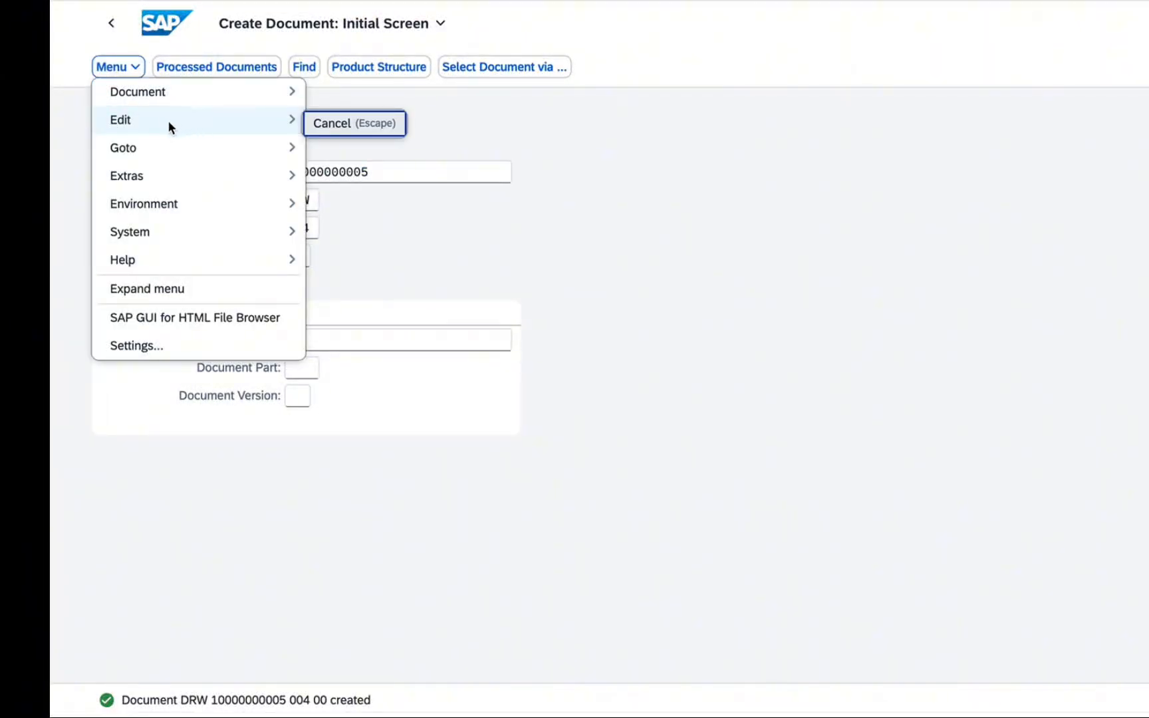
pyautogui.click(667, 184)
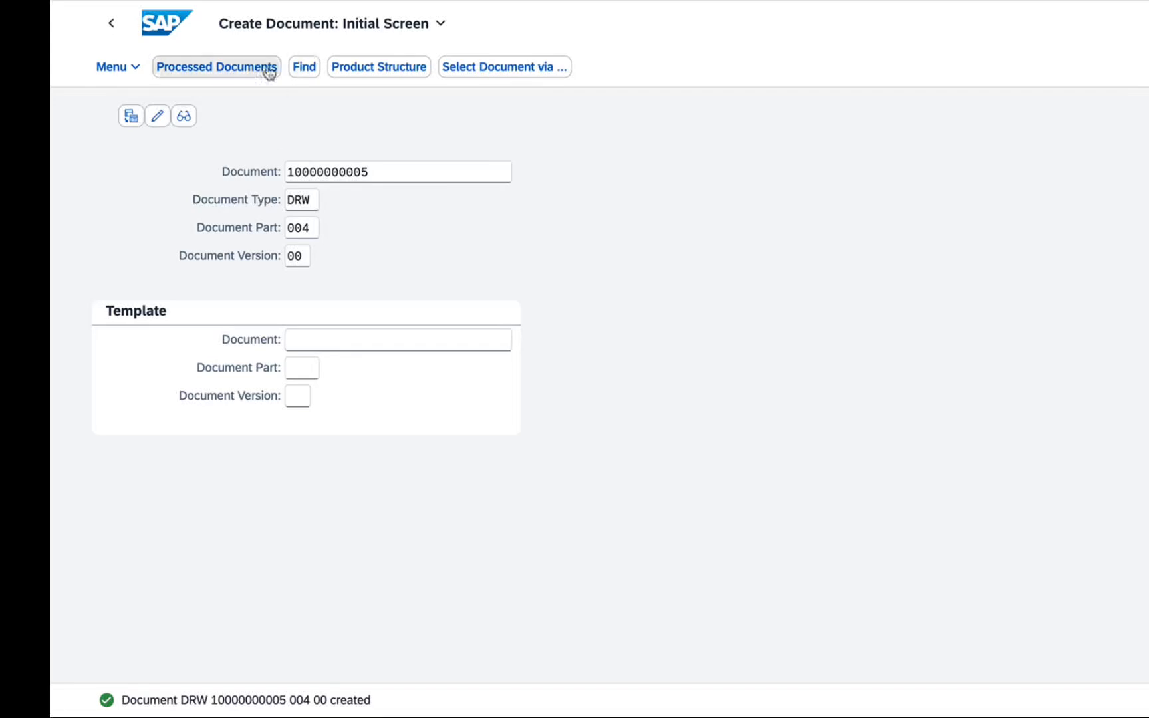
# Copy the number of the newly created document and switch to the SAP GUI desktop client
pyautogui.click(370, 171)
pyautogui.moveTo(370, 171); pyautogui.dragTo(282, 177)
pyautogui.press('super+c')
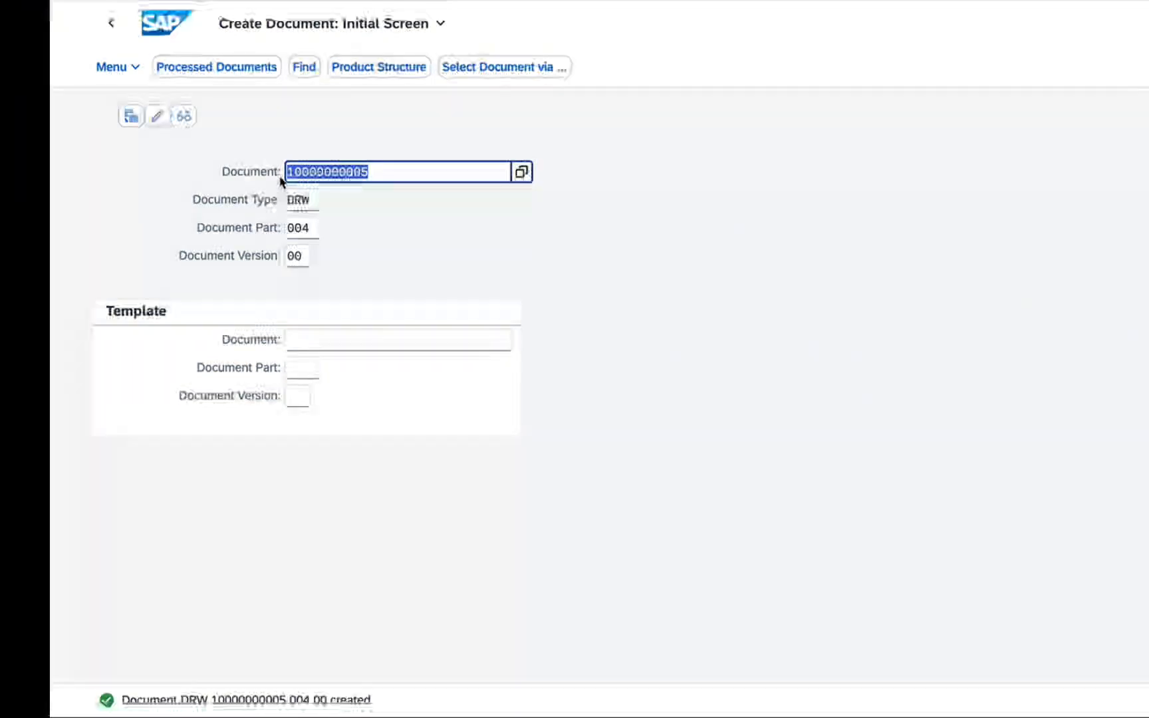
pyautogui.moveTo(947, 715)
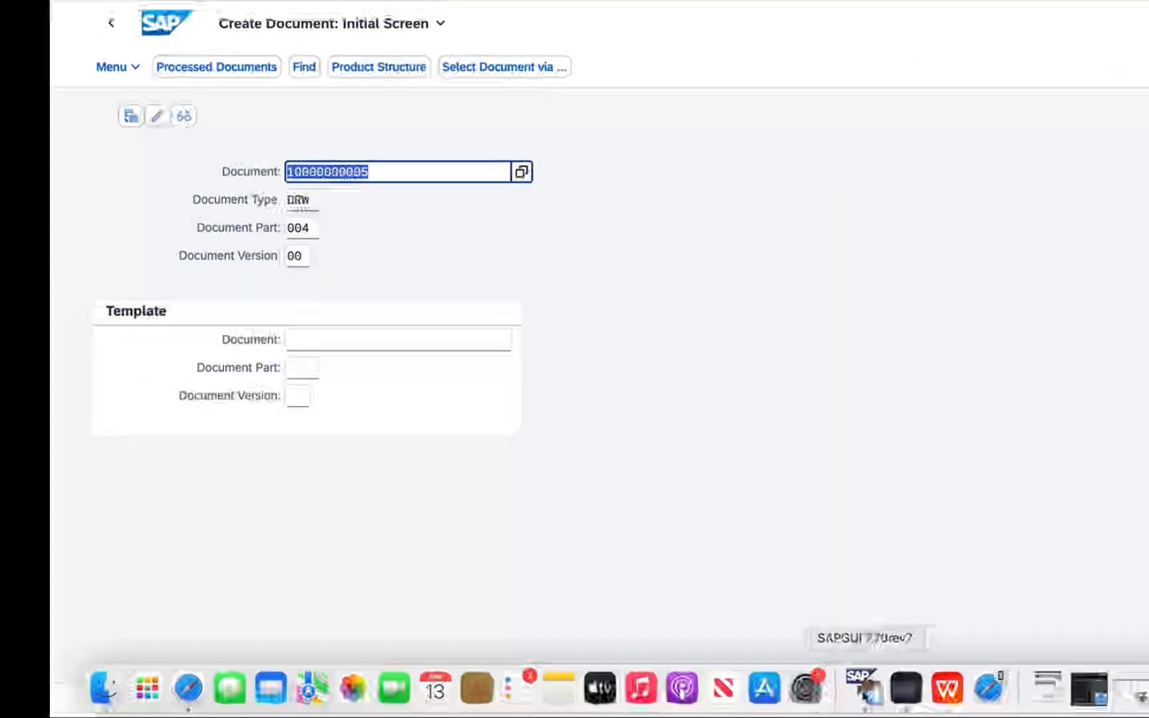
pyautogui.moveTo(875, 712)
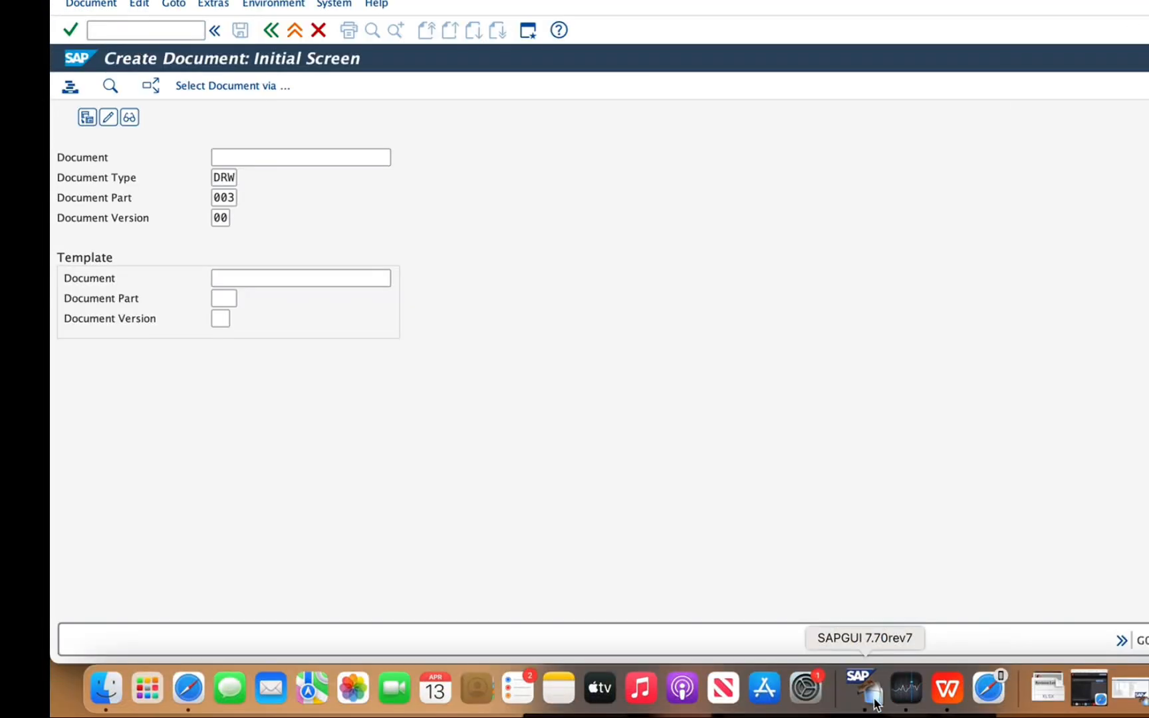
pyautogui.click(875, 702)
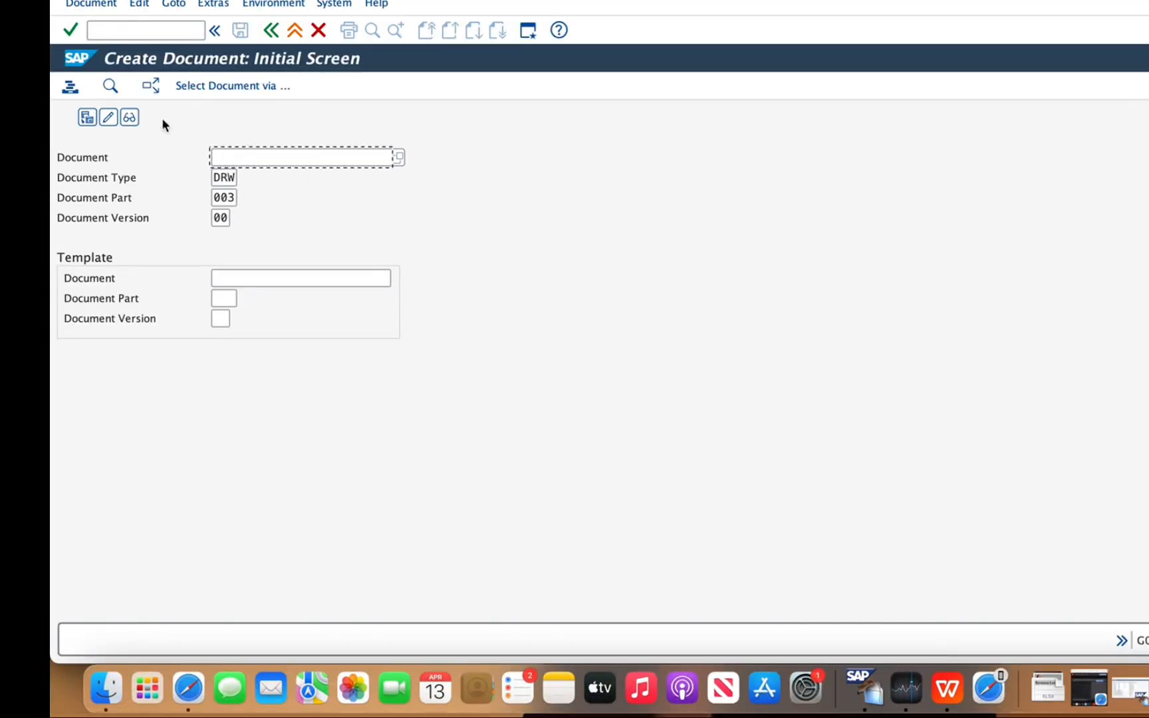
pyautogui.click(80, 2)
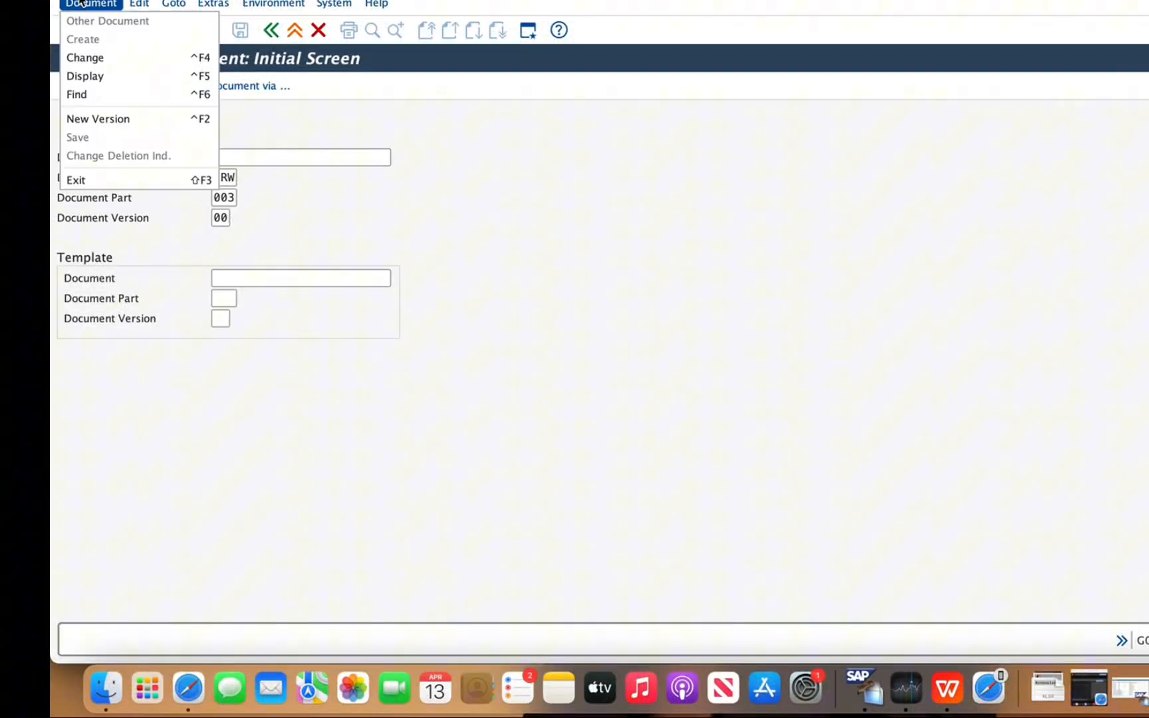
pyautogui.click(89, 75)
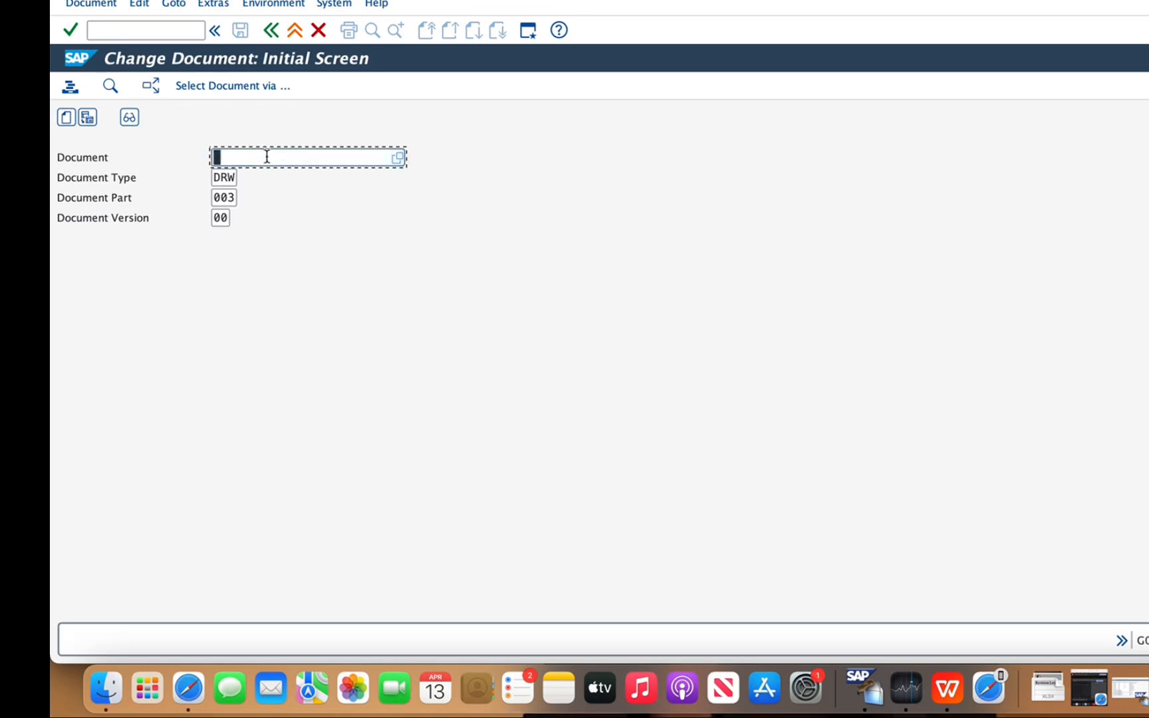
pyautogui.press('super+v')
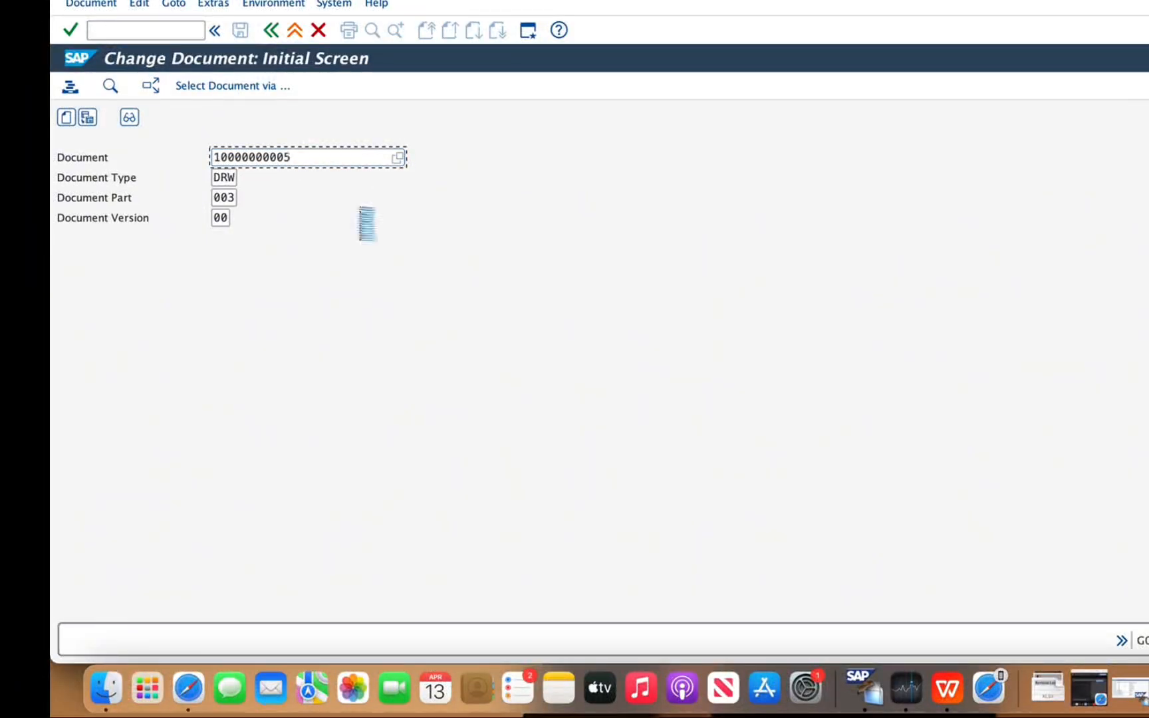
pyautogui.press('Return')
# Try 006 as the document part and check the version entry
pyautogui.click(236, 195)
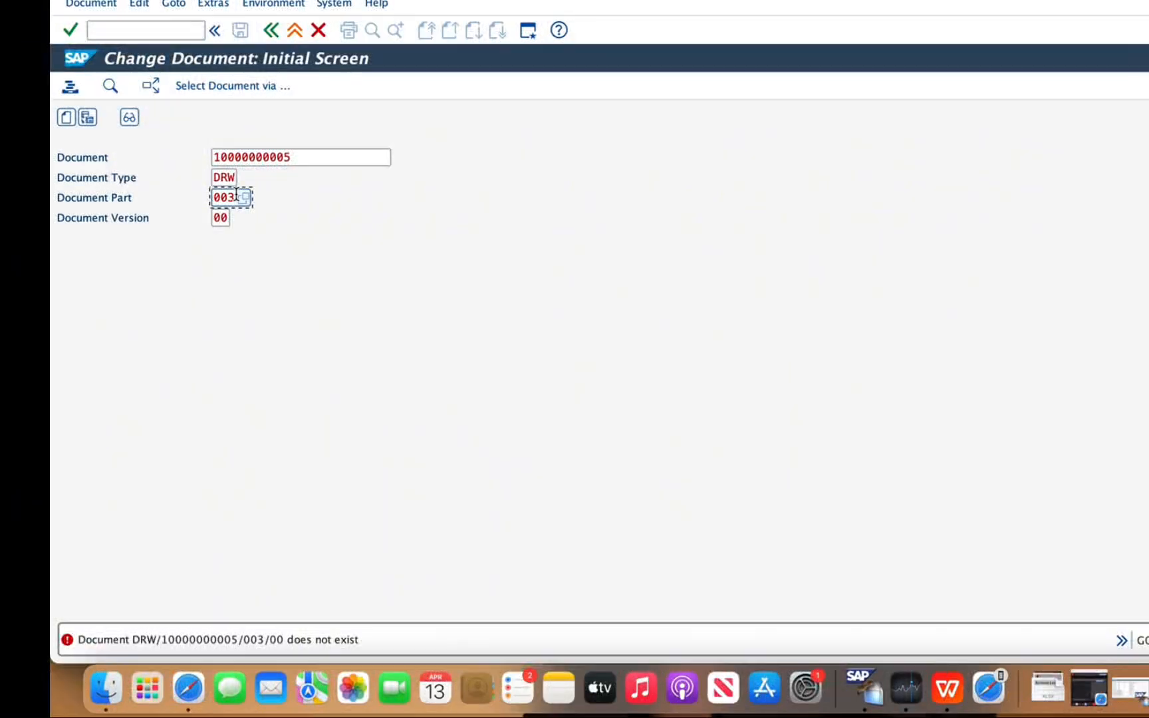
pyautogui.press('BackSpace')
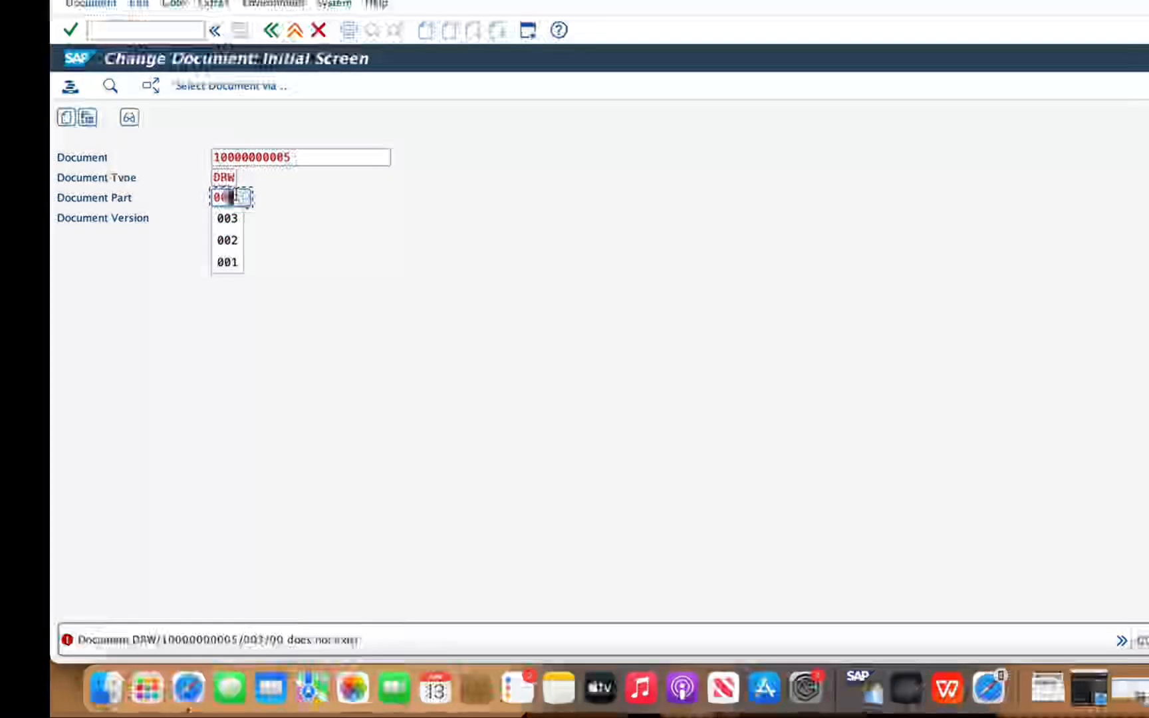
pyautogui.write('4')
pyautogui.press('BackSpace')
pyautogui.write('6')
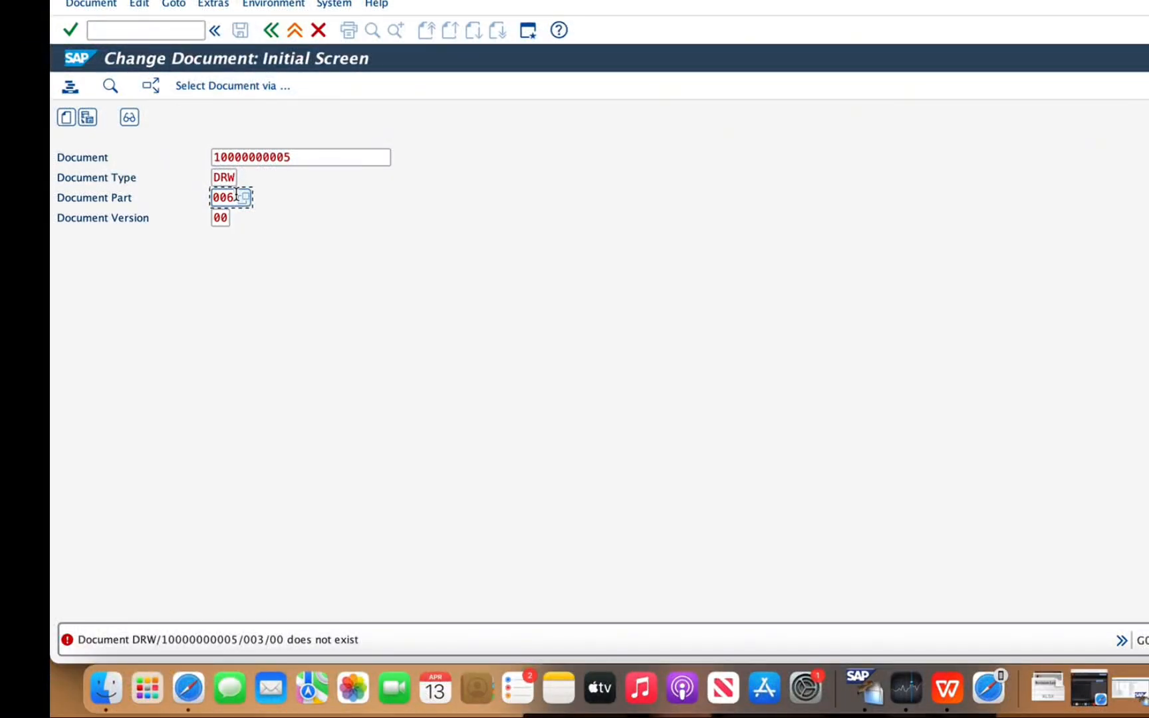
pyautogui.click(224, 218)
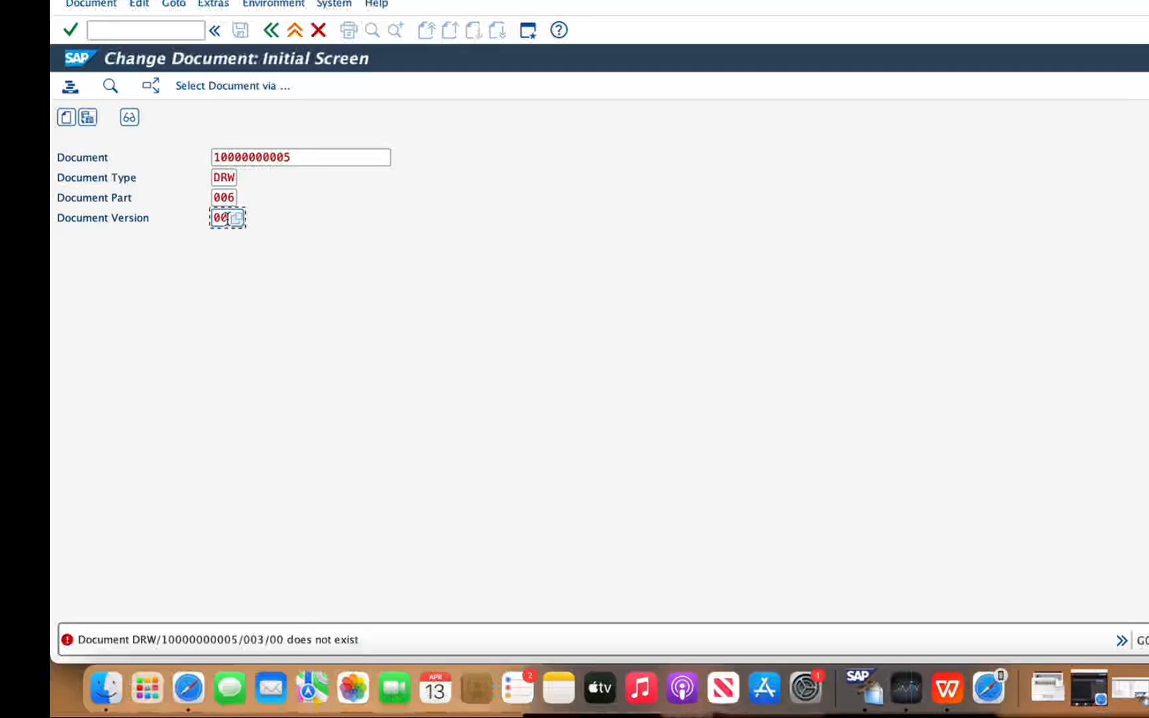
pyautogui.click(273, 156)
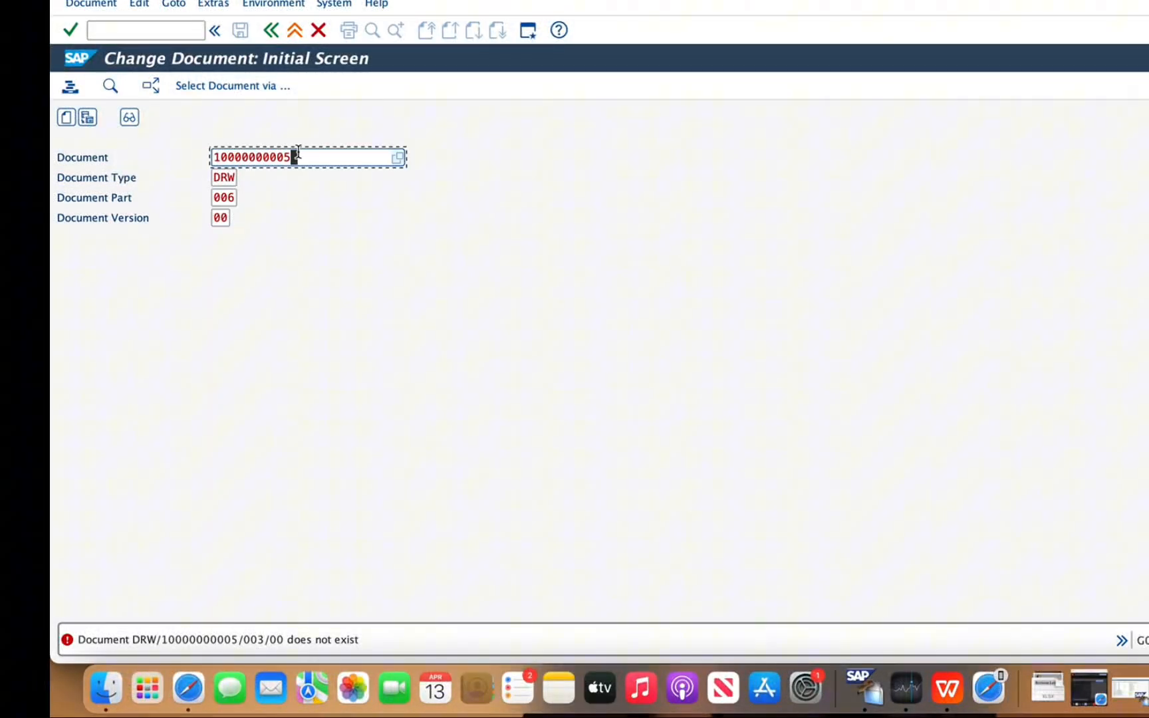
pyautogui.click(408, 166)
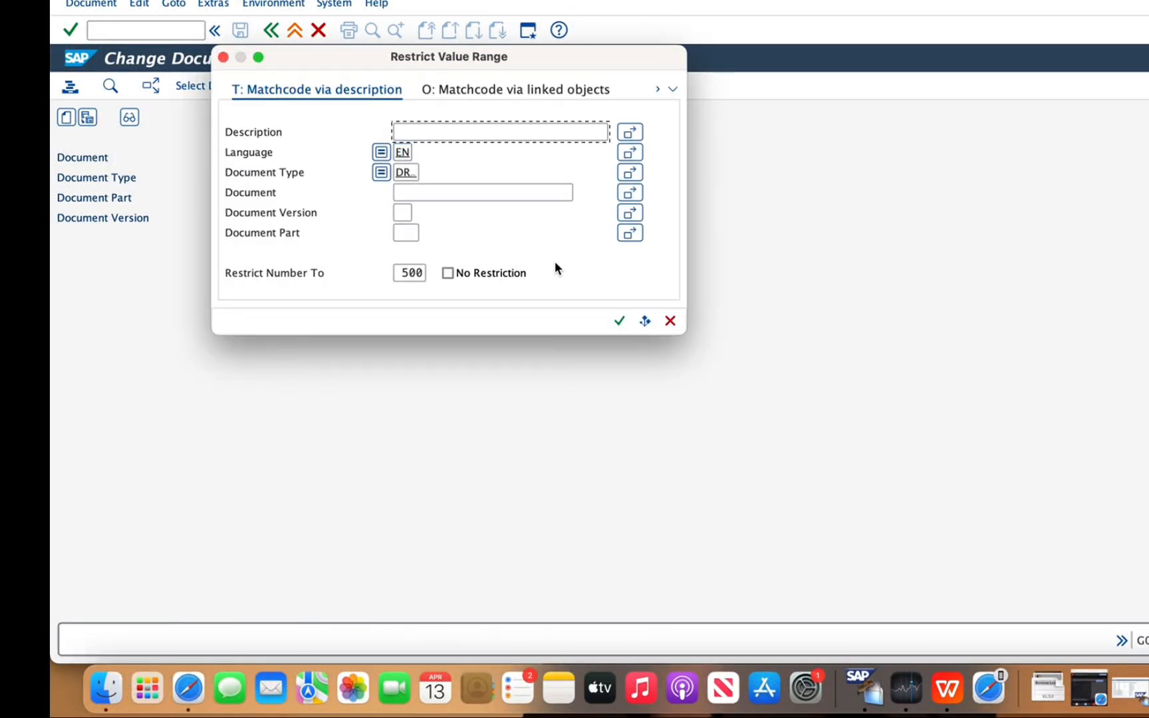
pyautogui.click(616, 328)
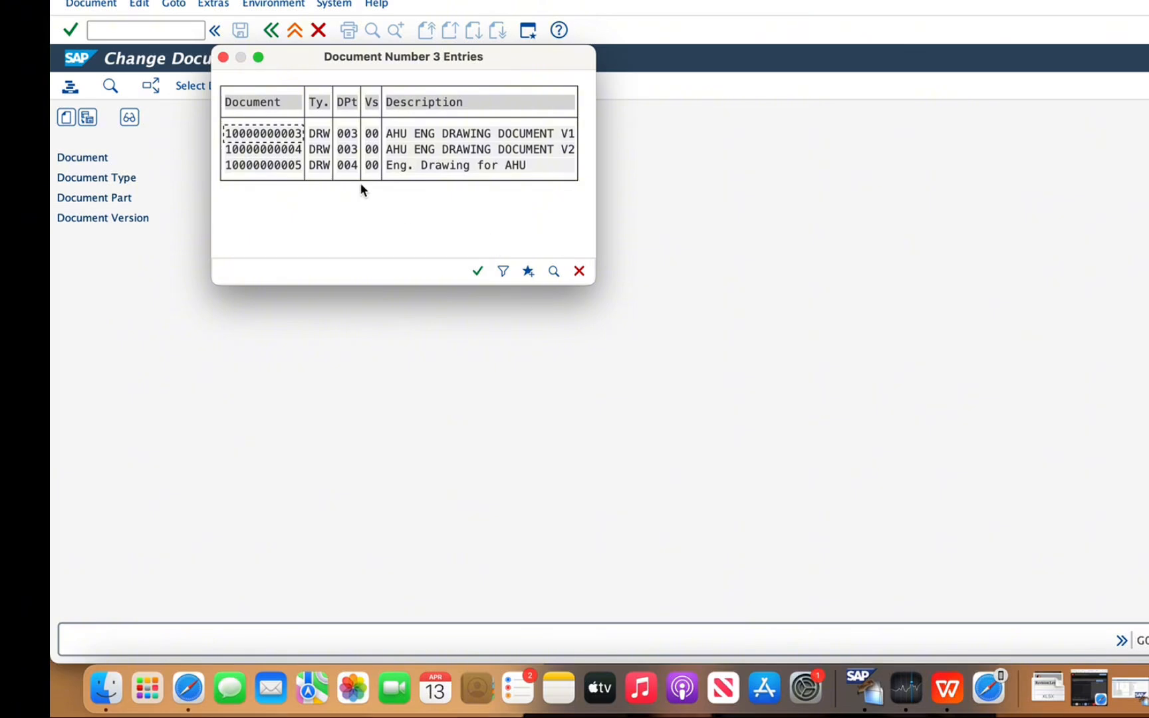
pyautogui.doubleClick(291, 166)
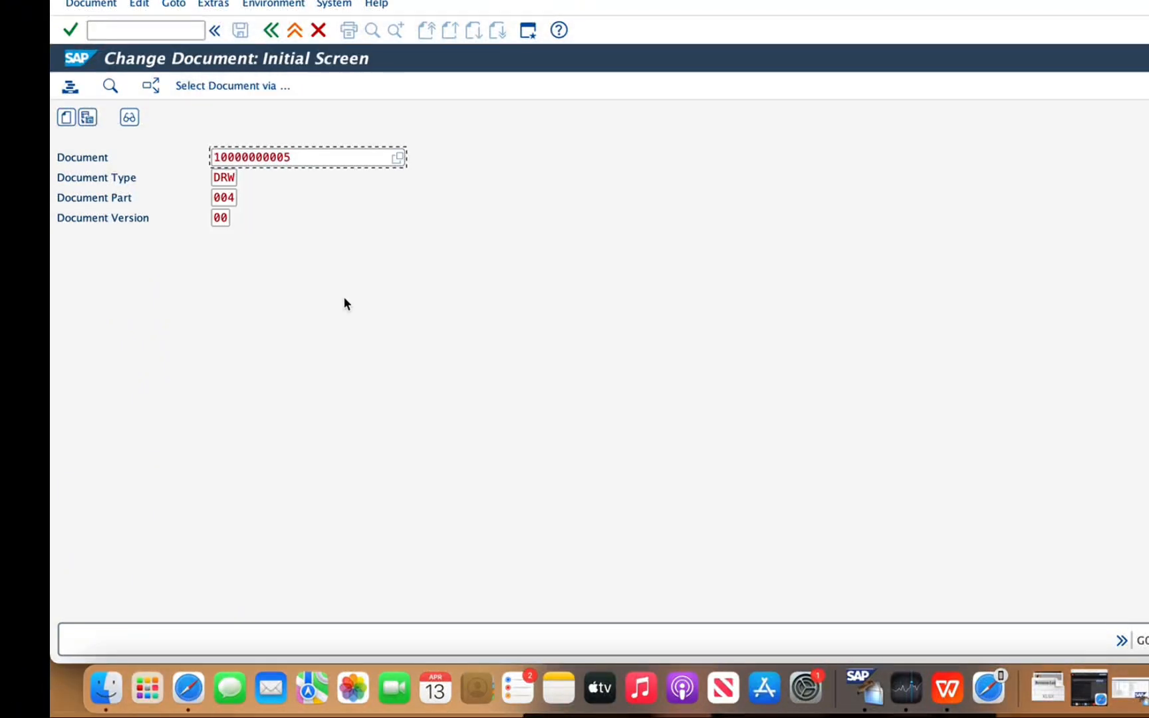
pyautogui.press('Return')
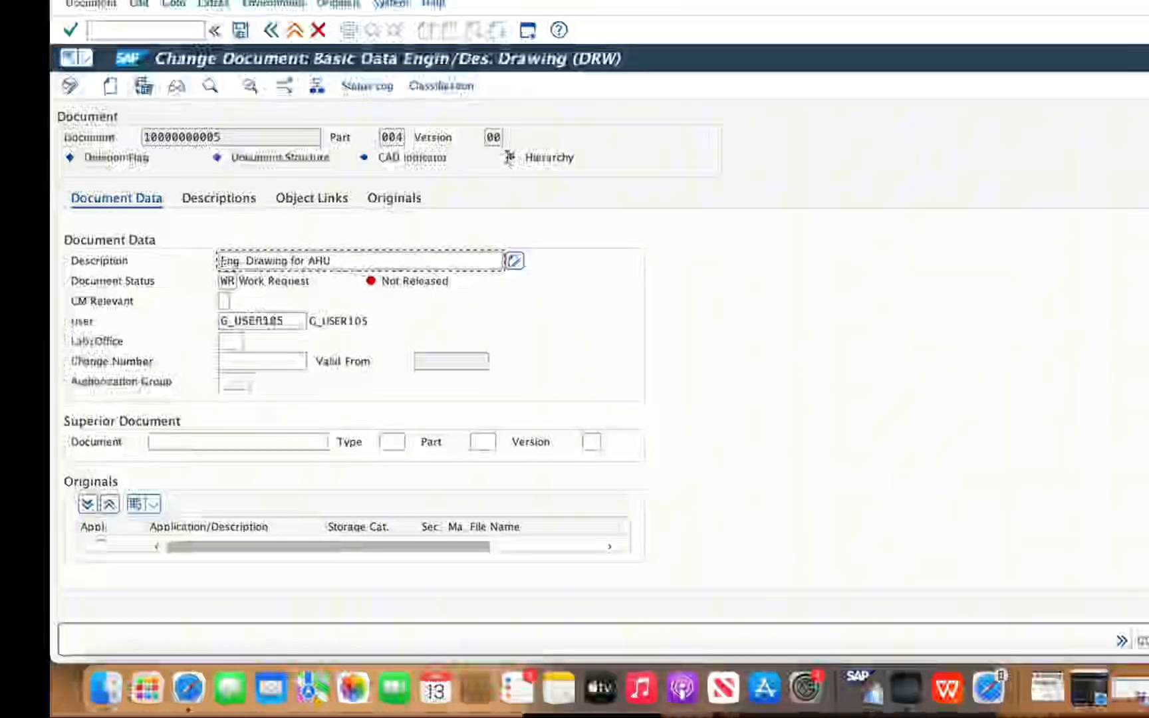
# Try to change the deletion indicator of the engineering drawing document
pyautogui.moveTo(509, 157)
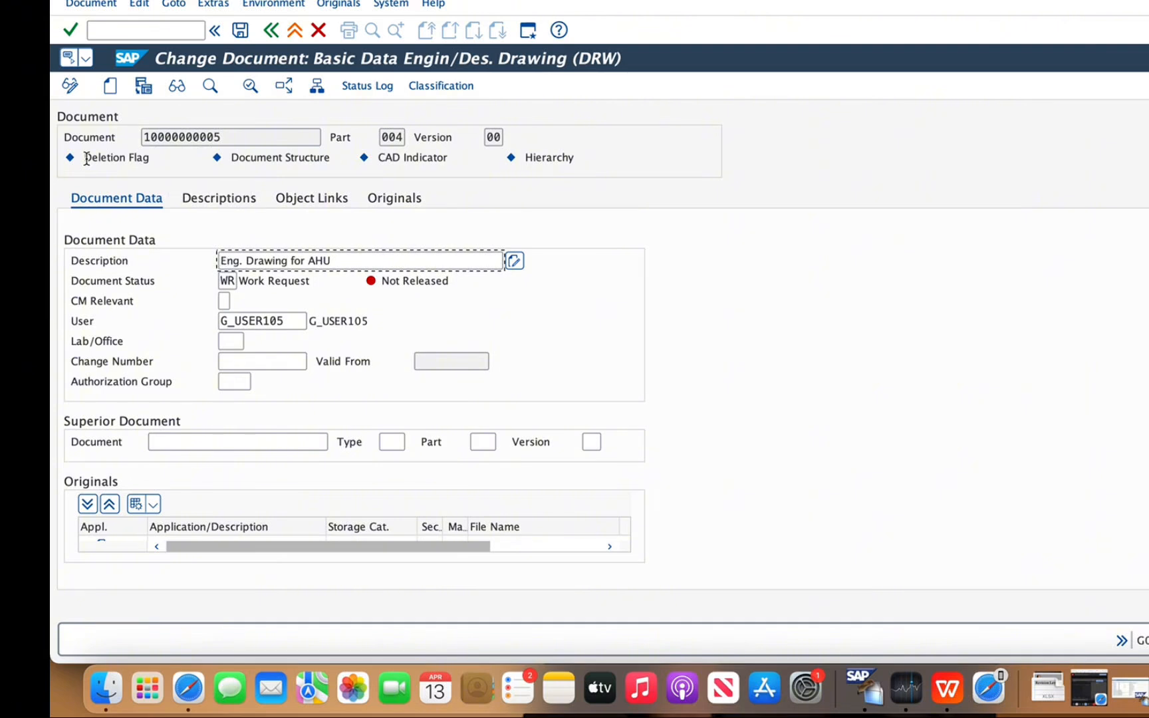
pyautogui.click(97, 5)
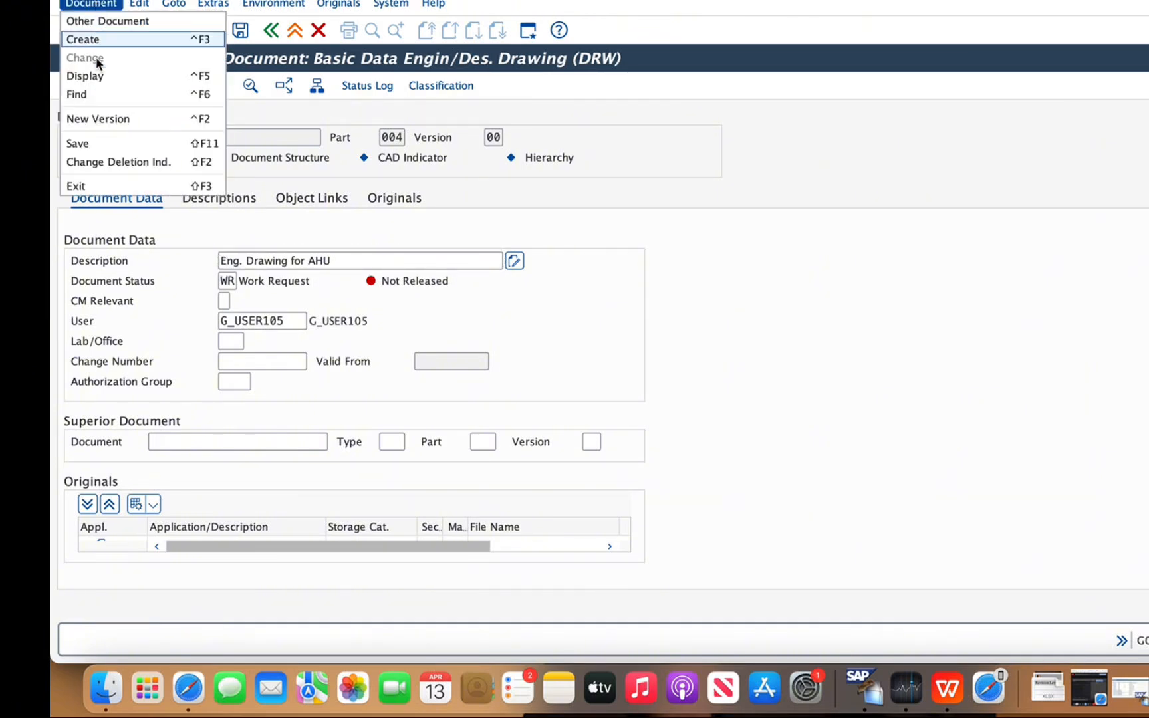
pyautogui.click(125, 161)
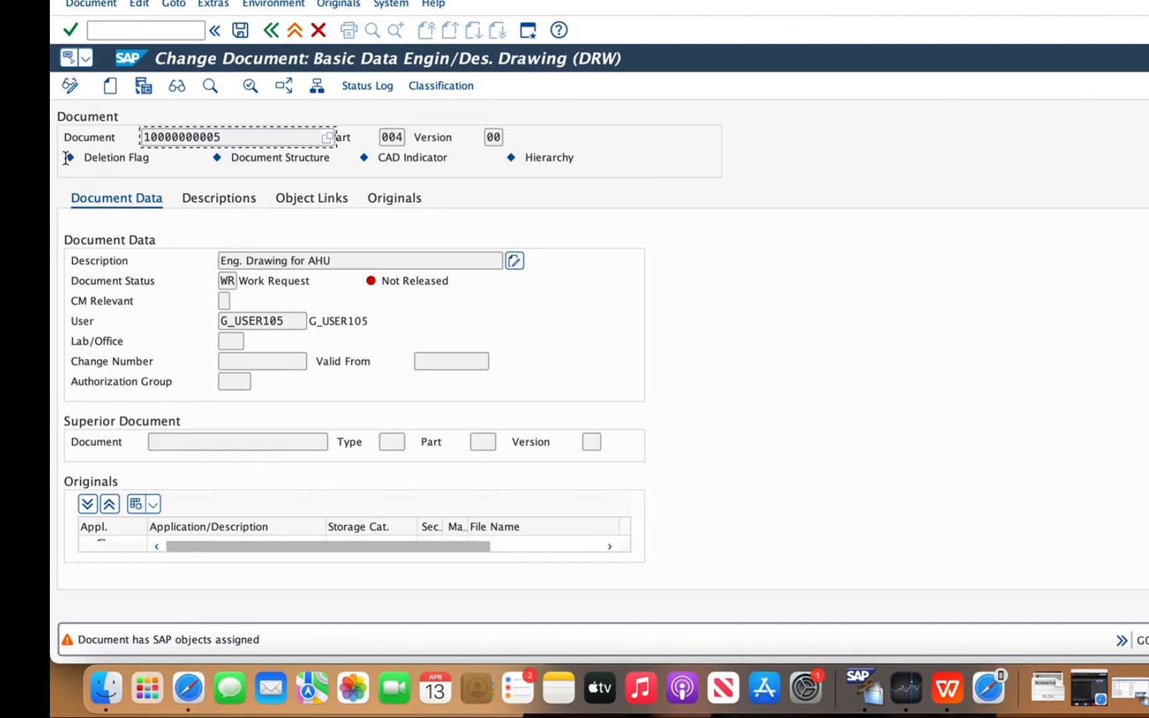
pyautogui.moveTo(67, 158)
# Remove the functional location links 1478-CUL-AH-12 and 1478-CUL-AH-15 from the document's object links
pyautogui.click(328, 203)
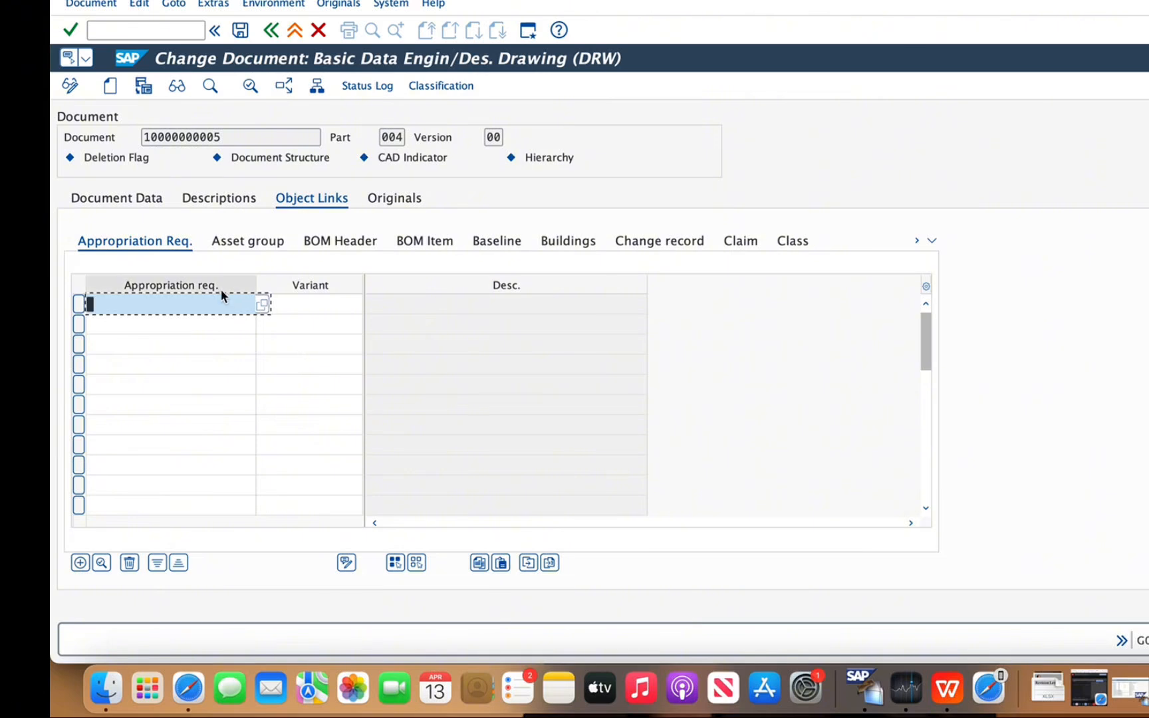
pyautogui.click(931, 240)
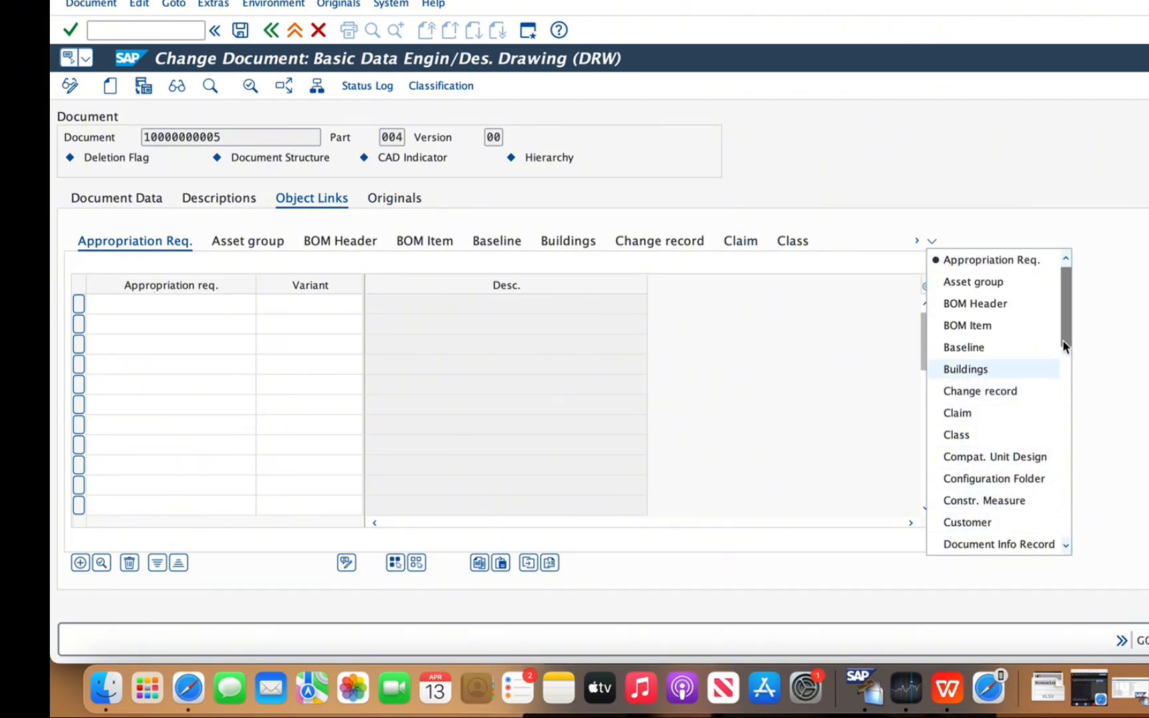
pyautogui.moveTo(1062, 340); pyautogui.dragTo(1060, 389)
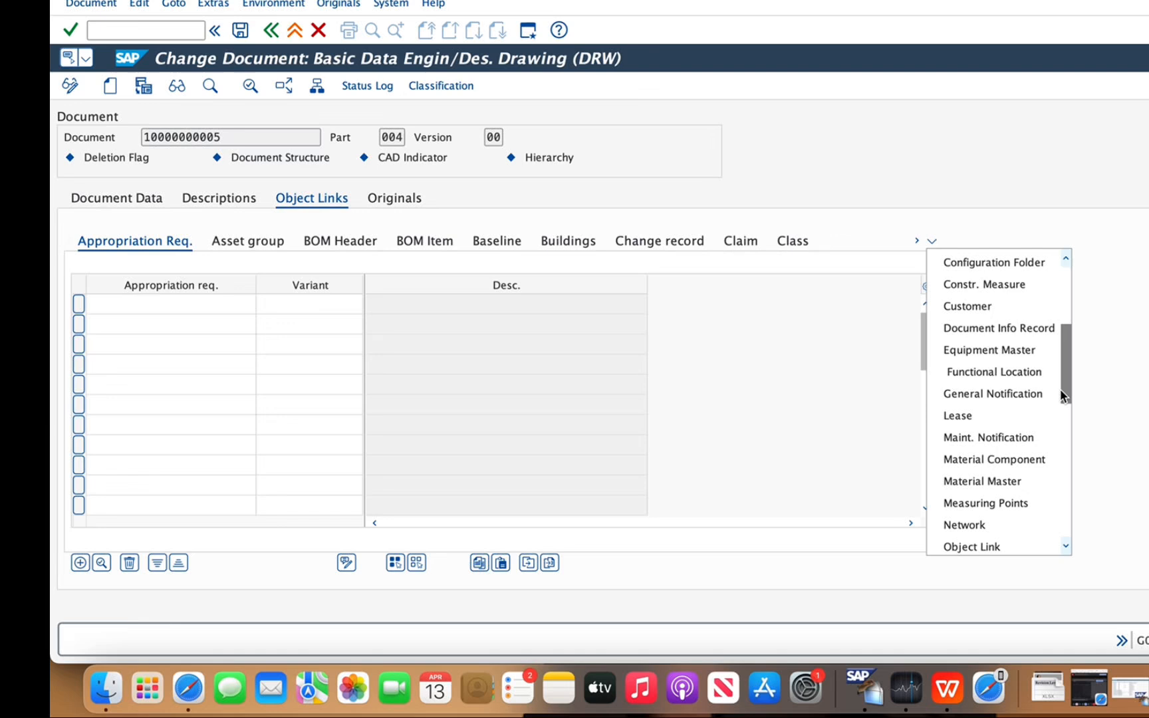
pyautogui.click(973, 371)
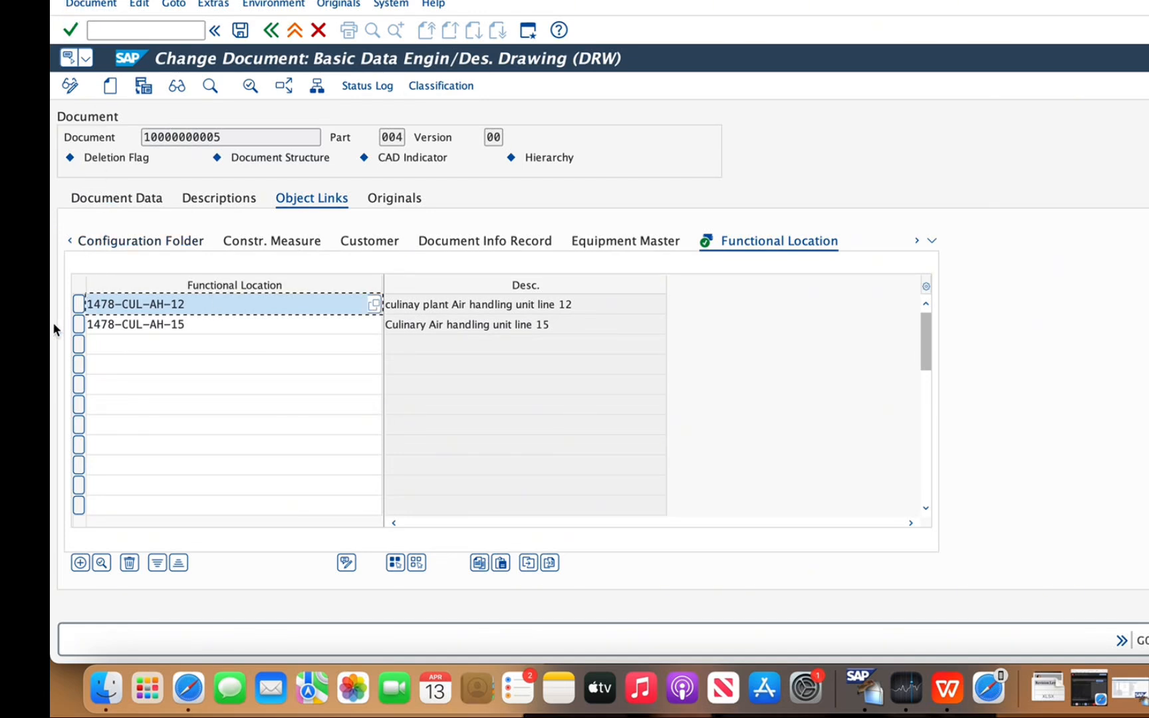
pyautogui.click(130, 564)
pyautogui.click(79, 304)
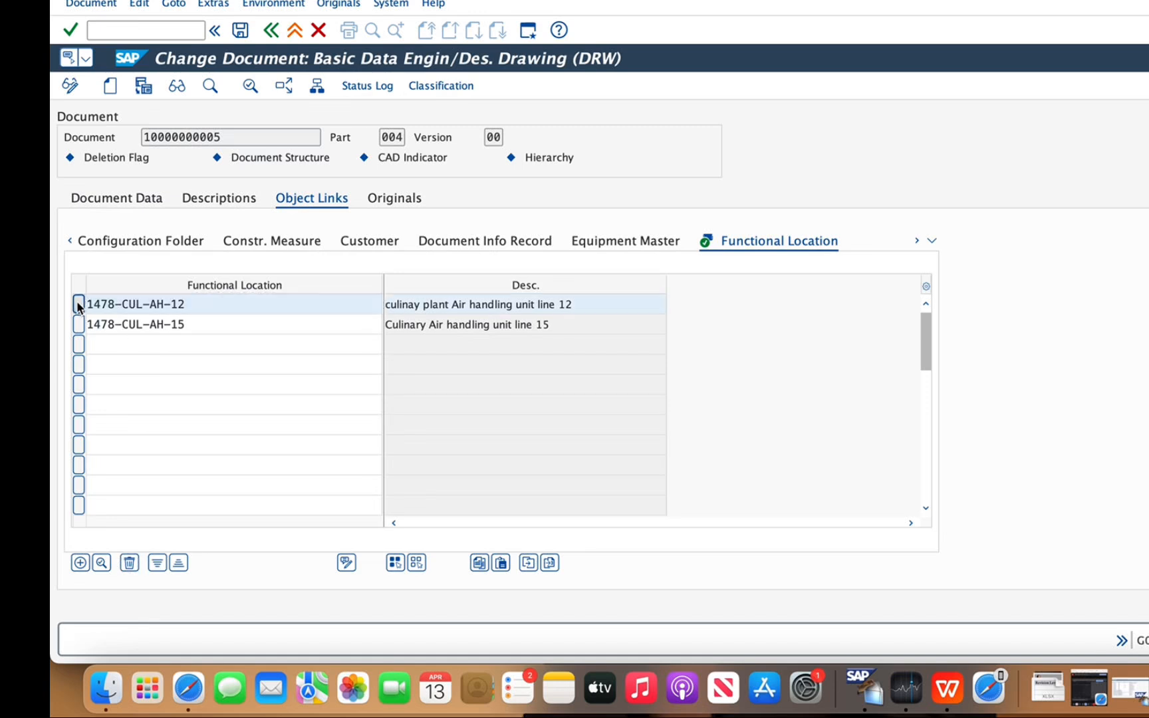
pyautogui.click(130, 564)
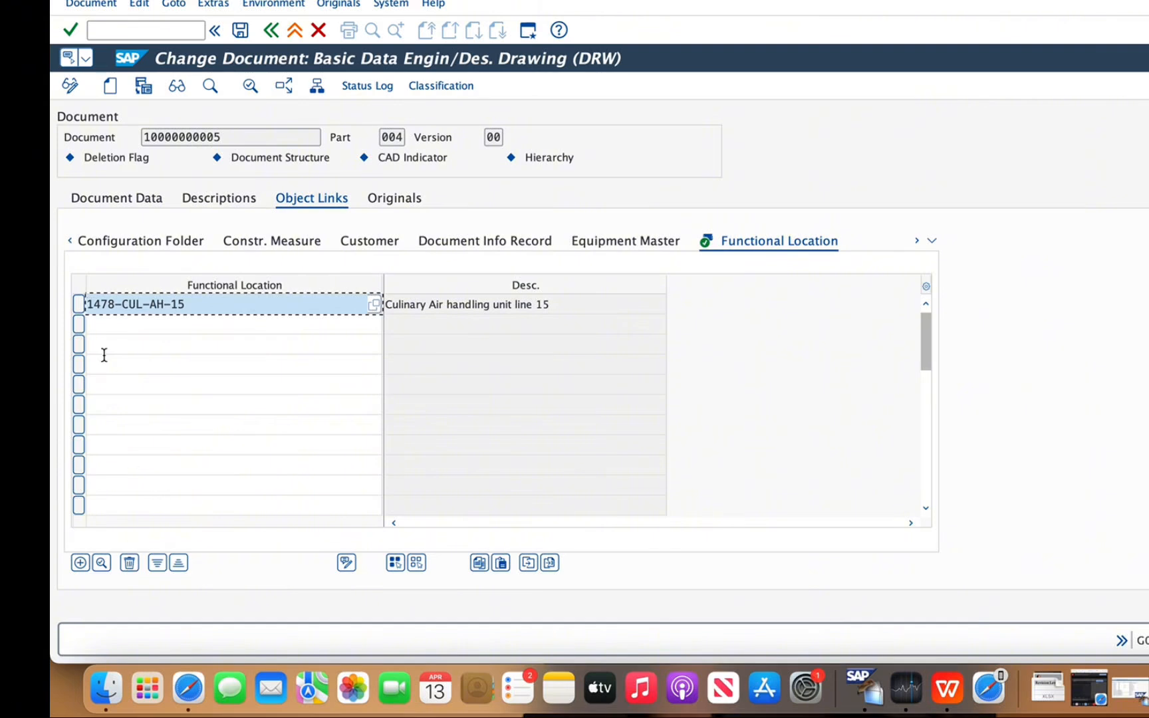
pyautogui.click(79, 304)
pyautogui.click(129, 564)
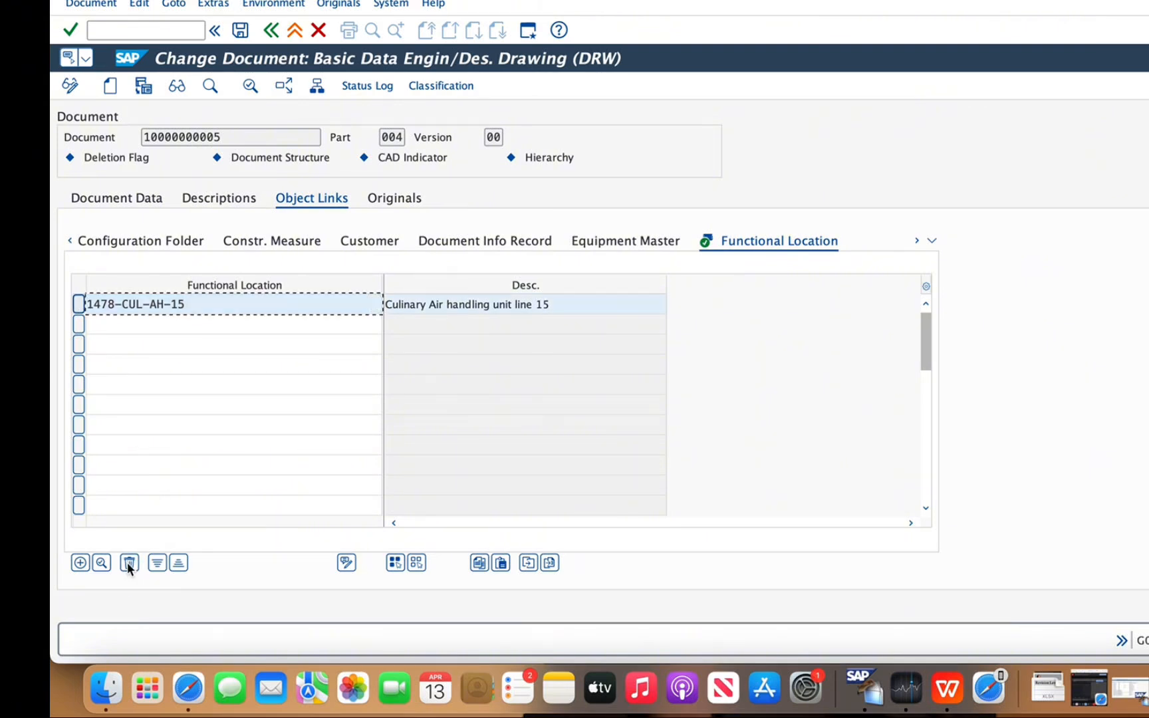
# Return to the basic document data and try to set the deletion indicator before saving the link removal
pyautogui.click(142, 198)
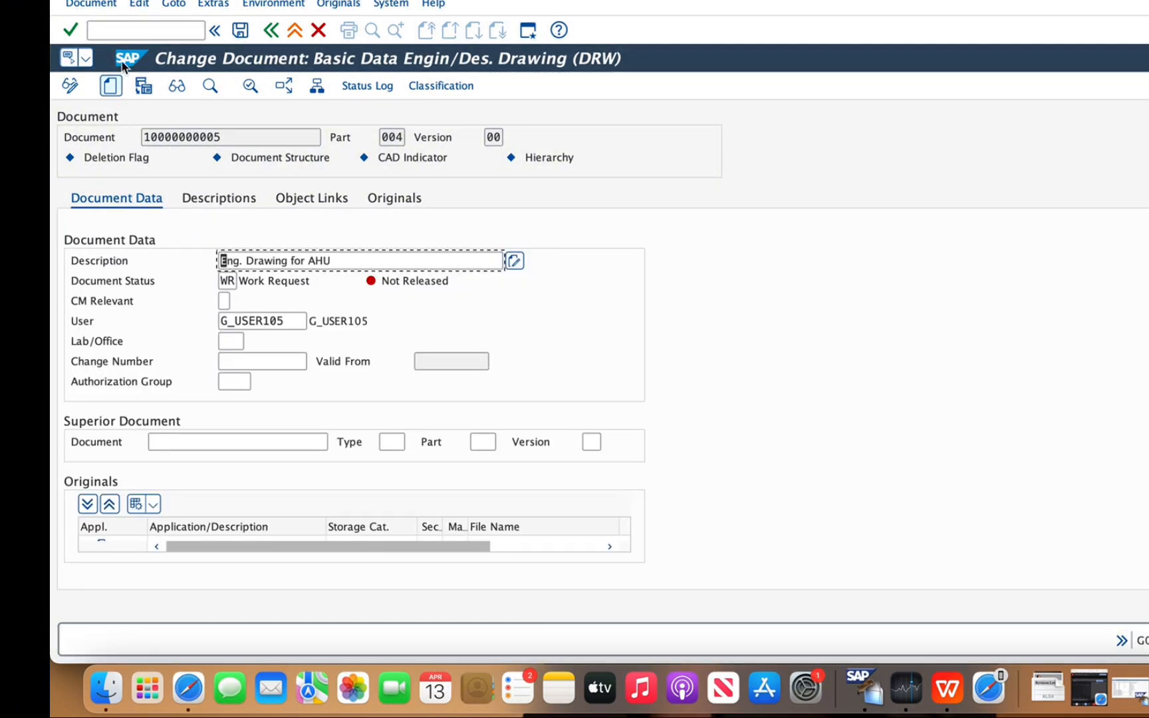
pyautogui.click(97, 6)
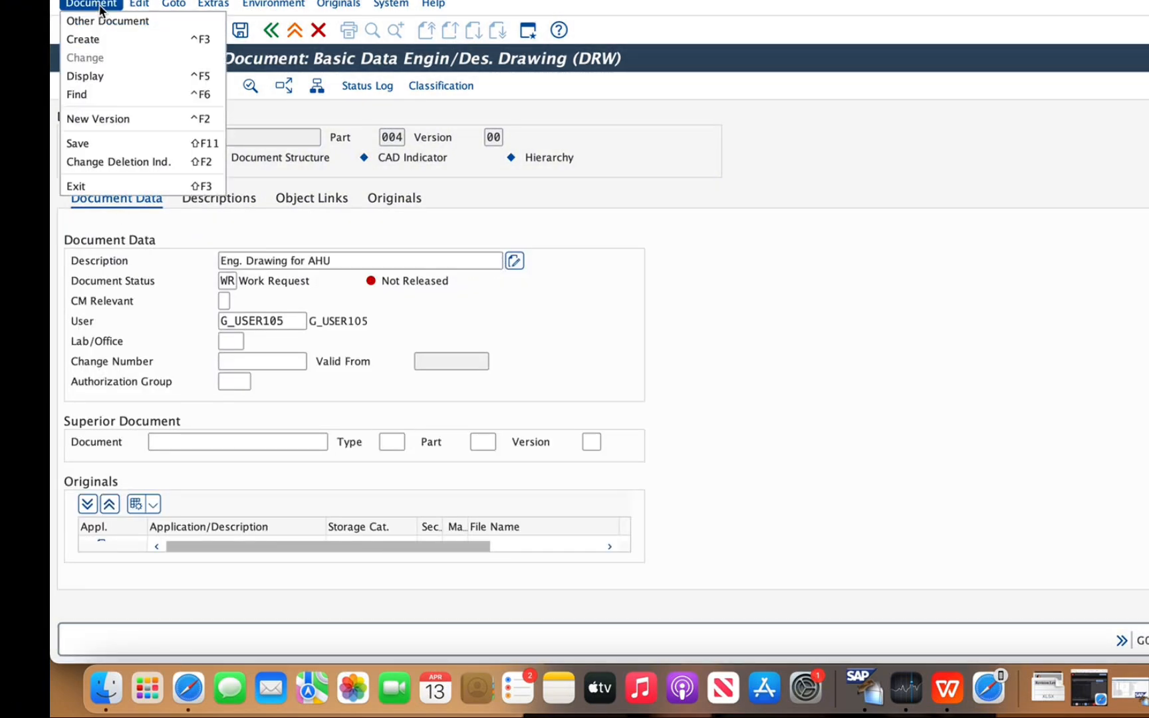
pyautogui.click(93, 161)
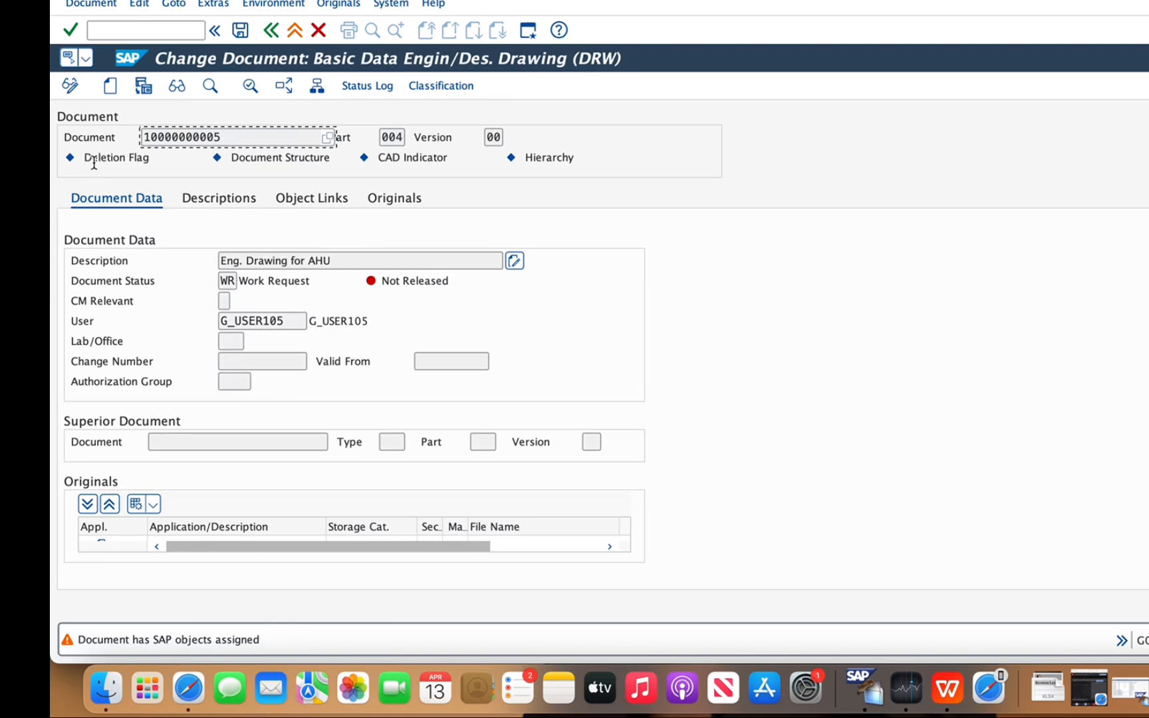
# Save the document with its functional location links removed and reopen part 004, version 00, for changing
pyautogui.click(239, 31)
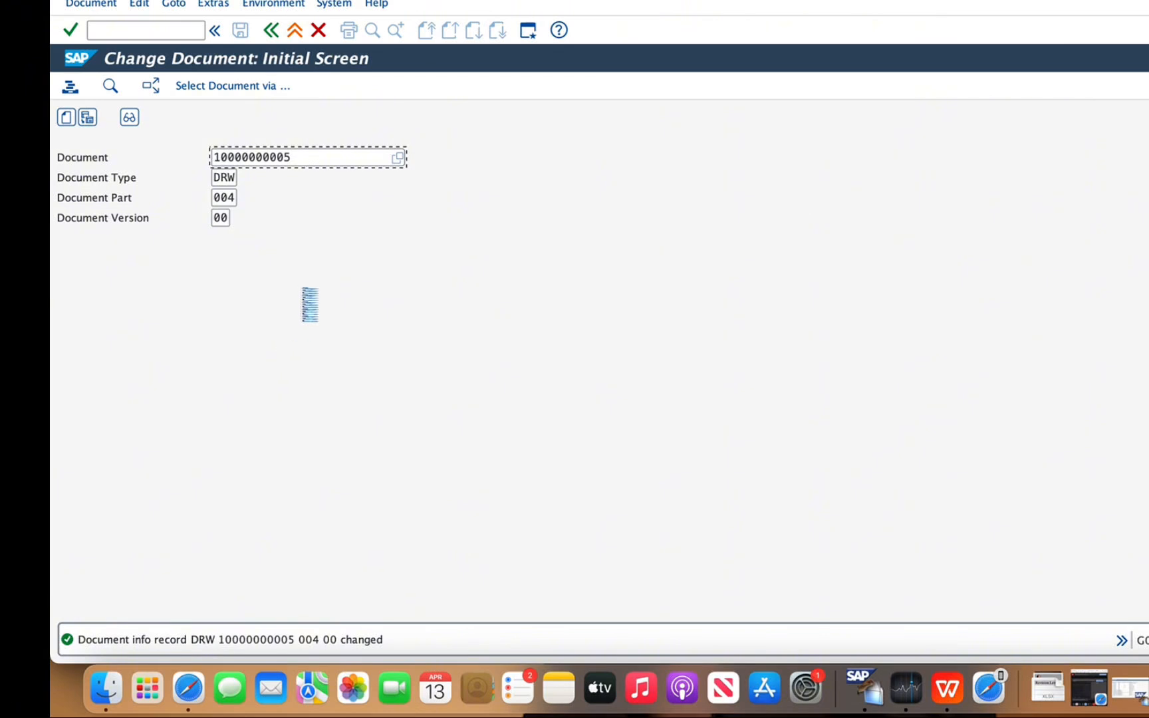
pyautogui.press('Return')
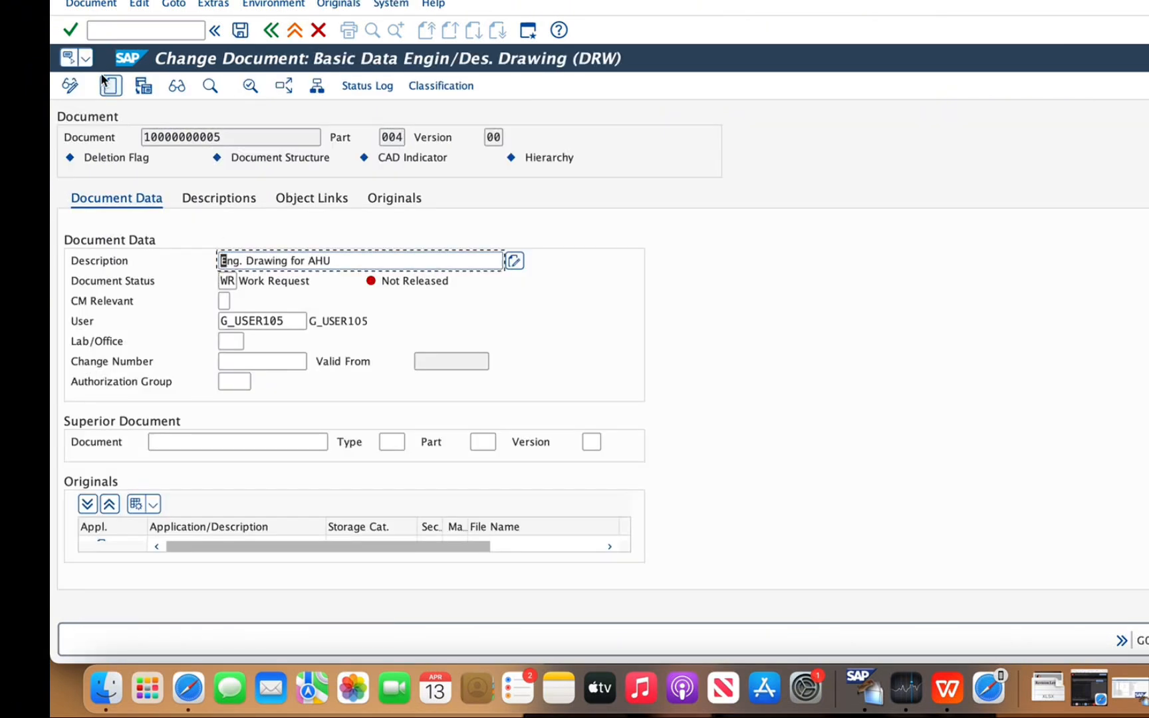
# Mark the AHU engineering drawing document for deletion and check its deletion flag
pyautogui.click(88, 6)
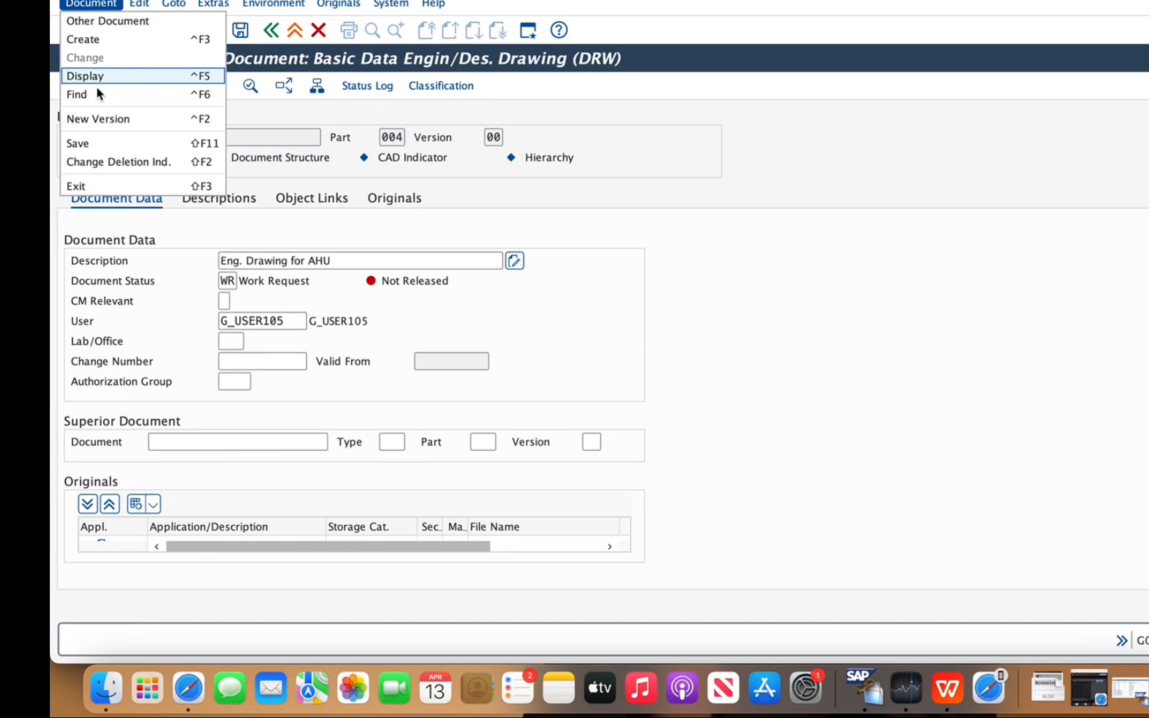
pyautogui.click(88, 163)
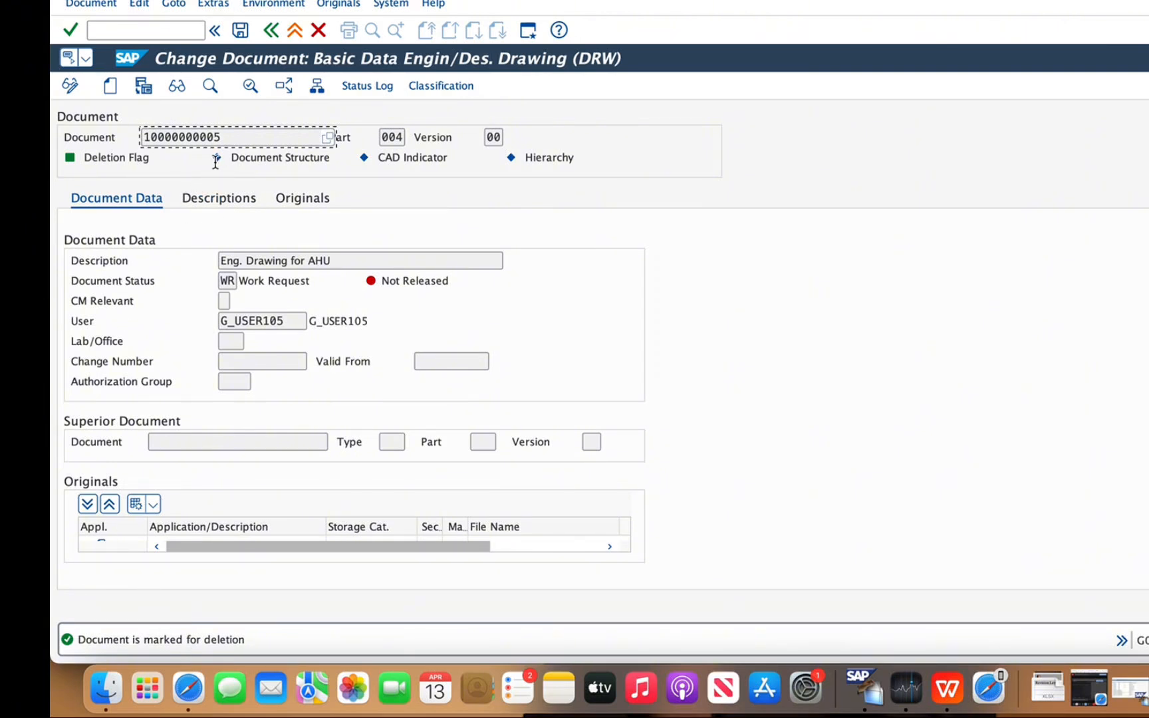
pyautogui.moveTo(216, 160)
pyautogui.moveTo(73, 155)
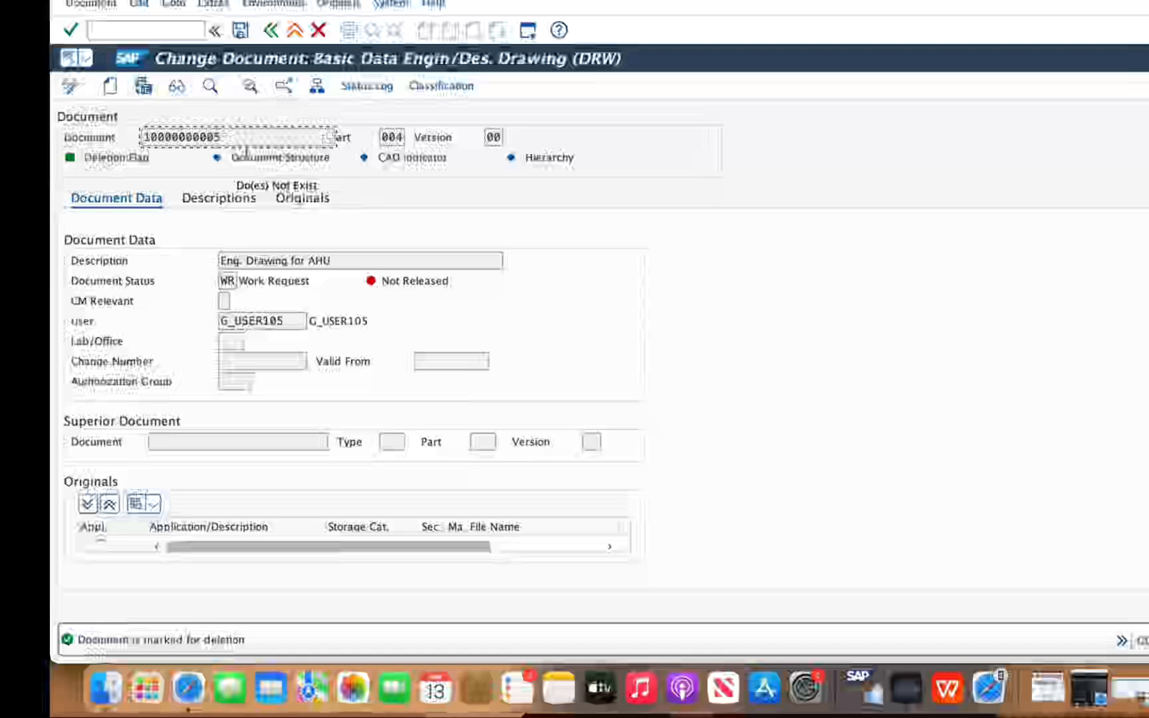
# Reverse the deletion indicator of the engineering drawing document and check the deletion flag again
pyautogui.click(99, 4)
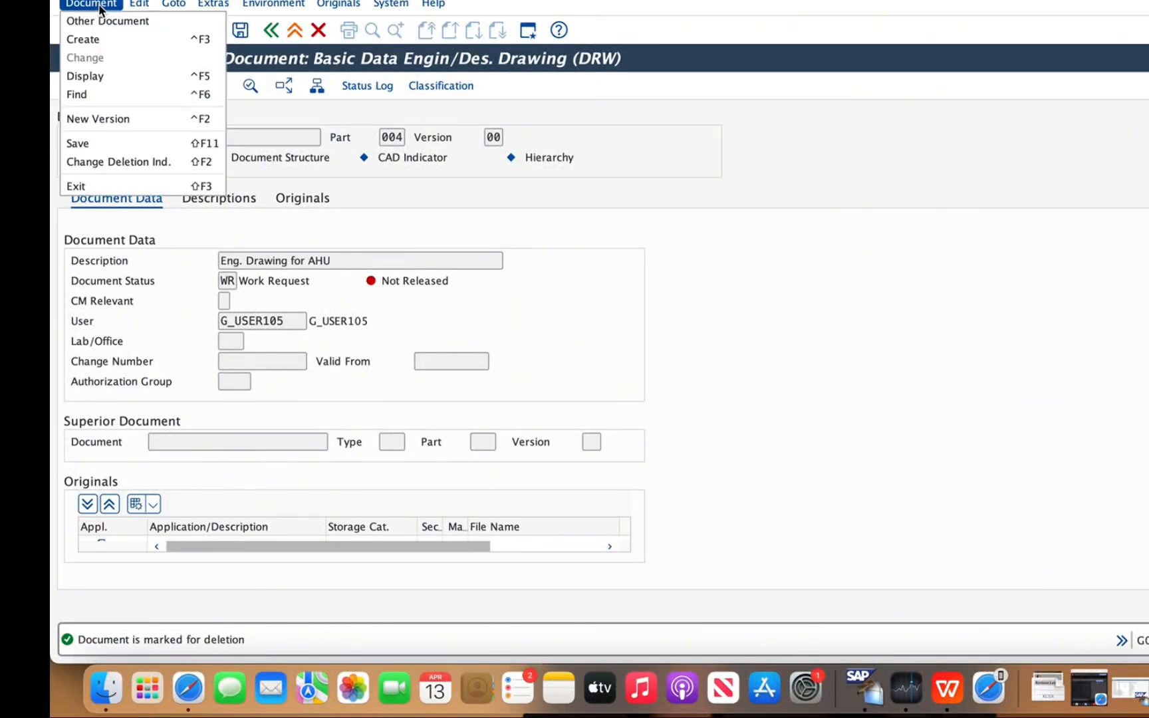
pyautogui.click(89, 161)
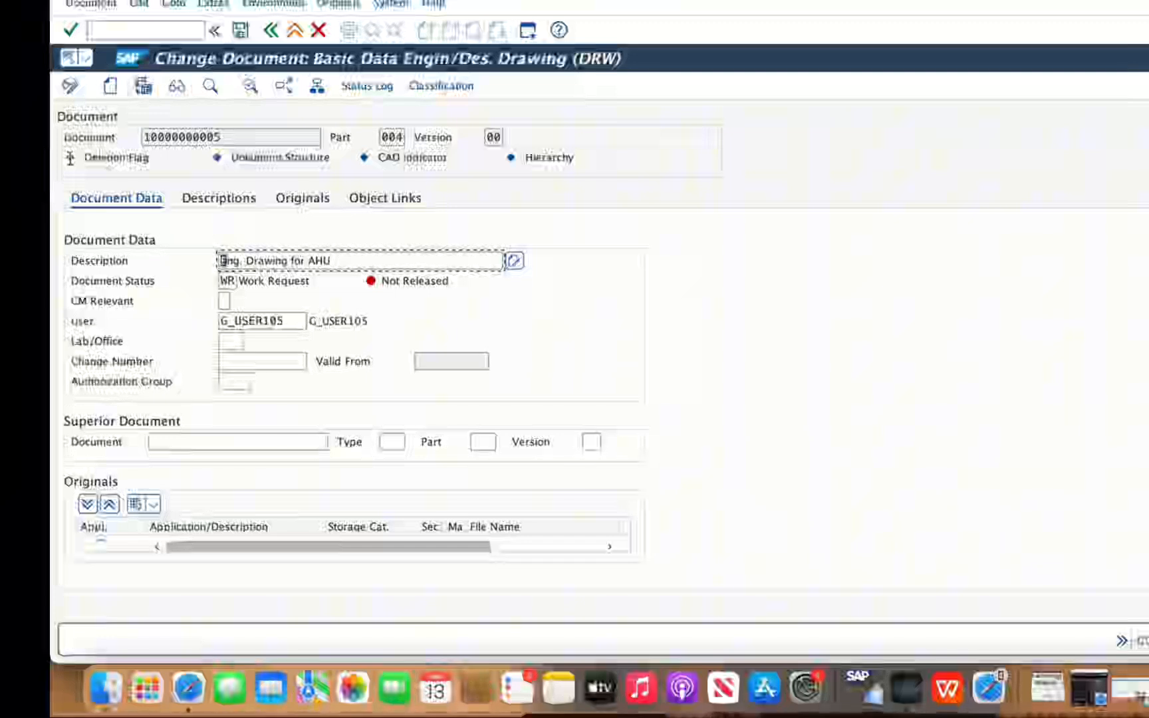
pyautogui.moveTo(71, 158)
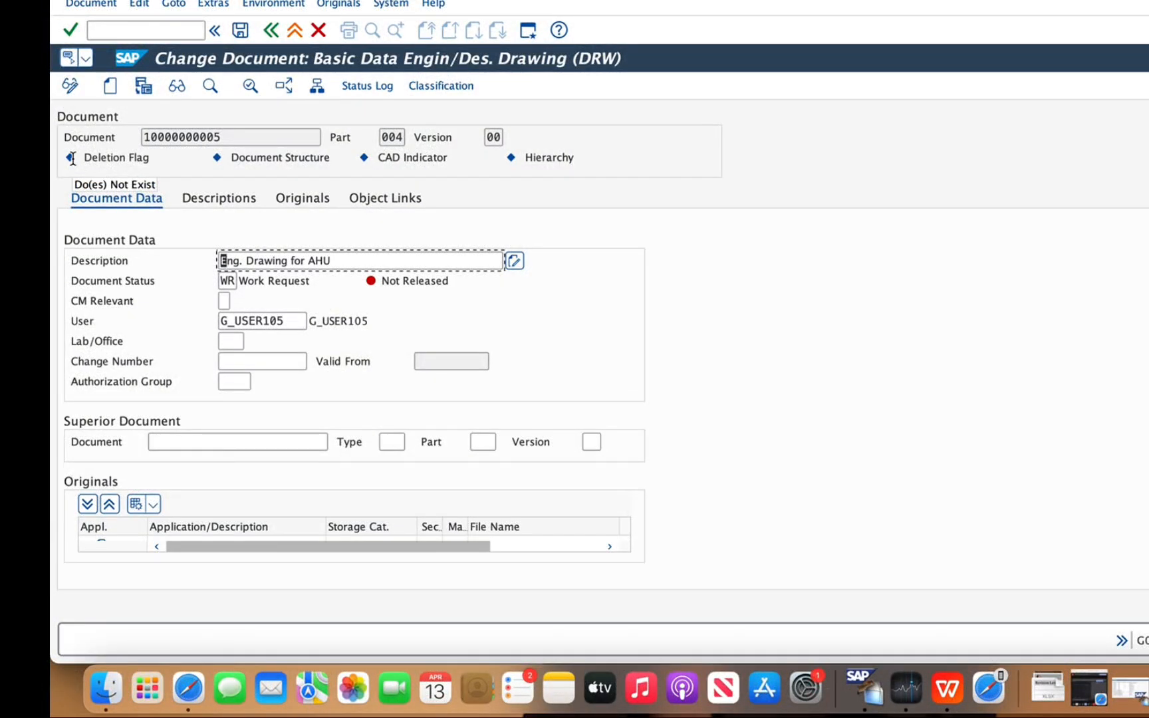
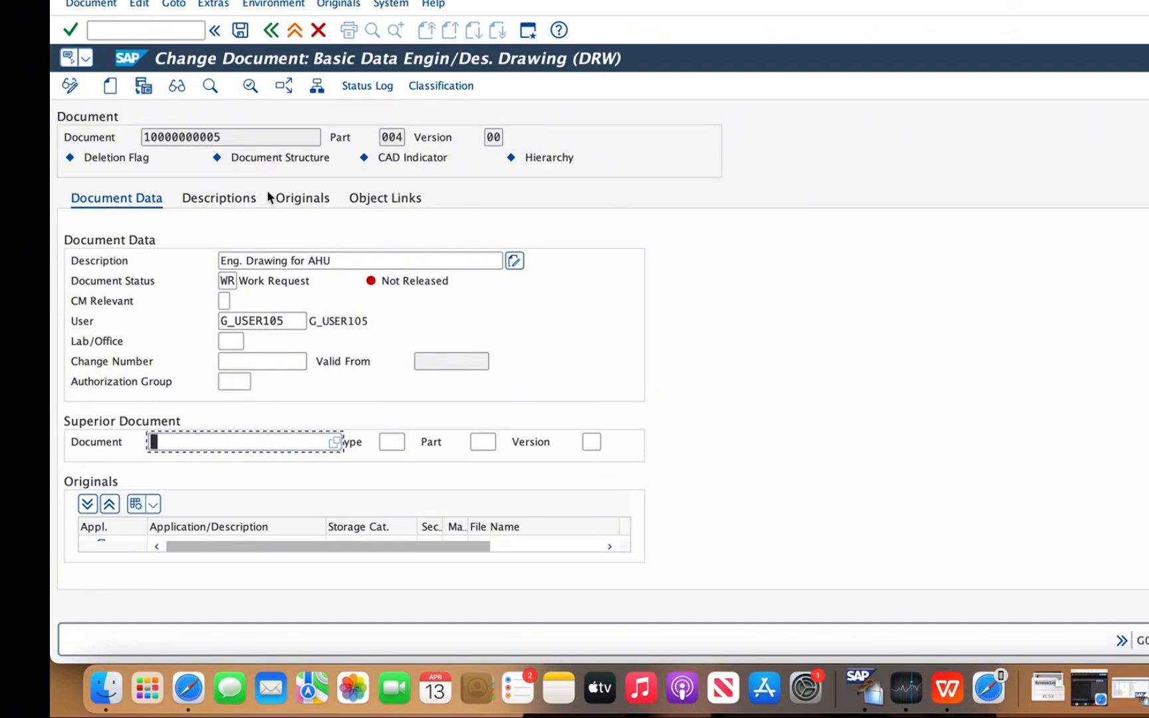
# Save the engineering drawing document and start creating a new document with the document number cleared
pyautogui.click(241, 32)
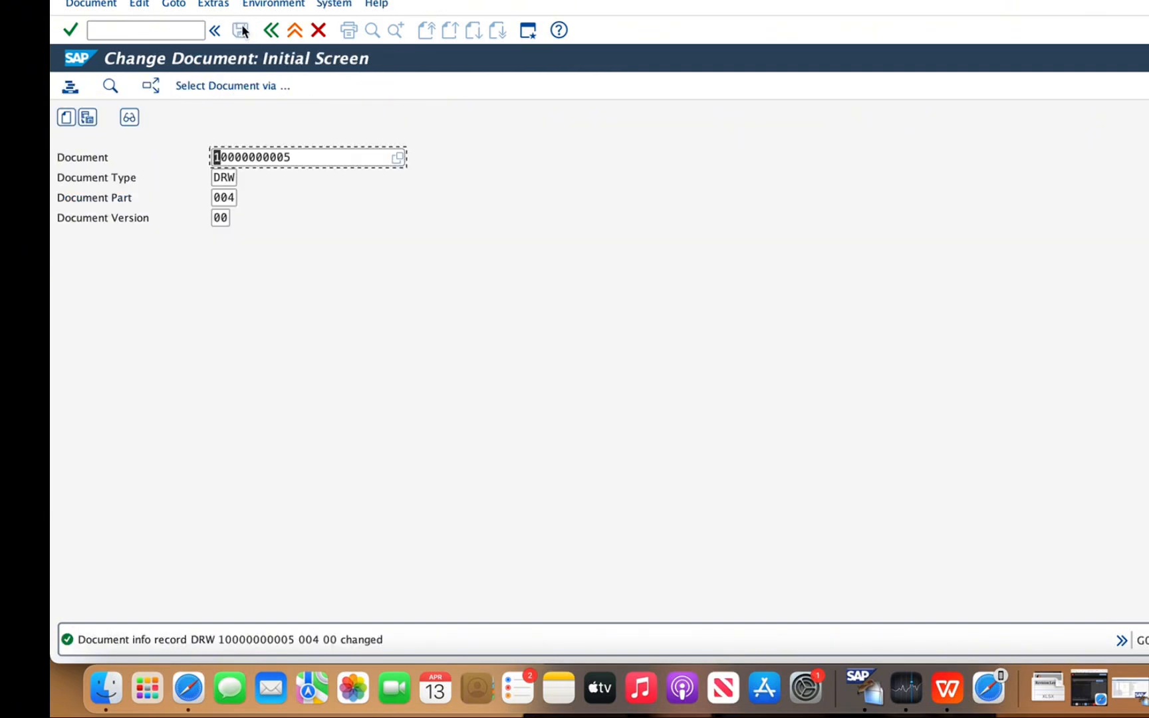
pyautogui.click(107, 7)
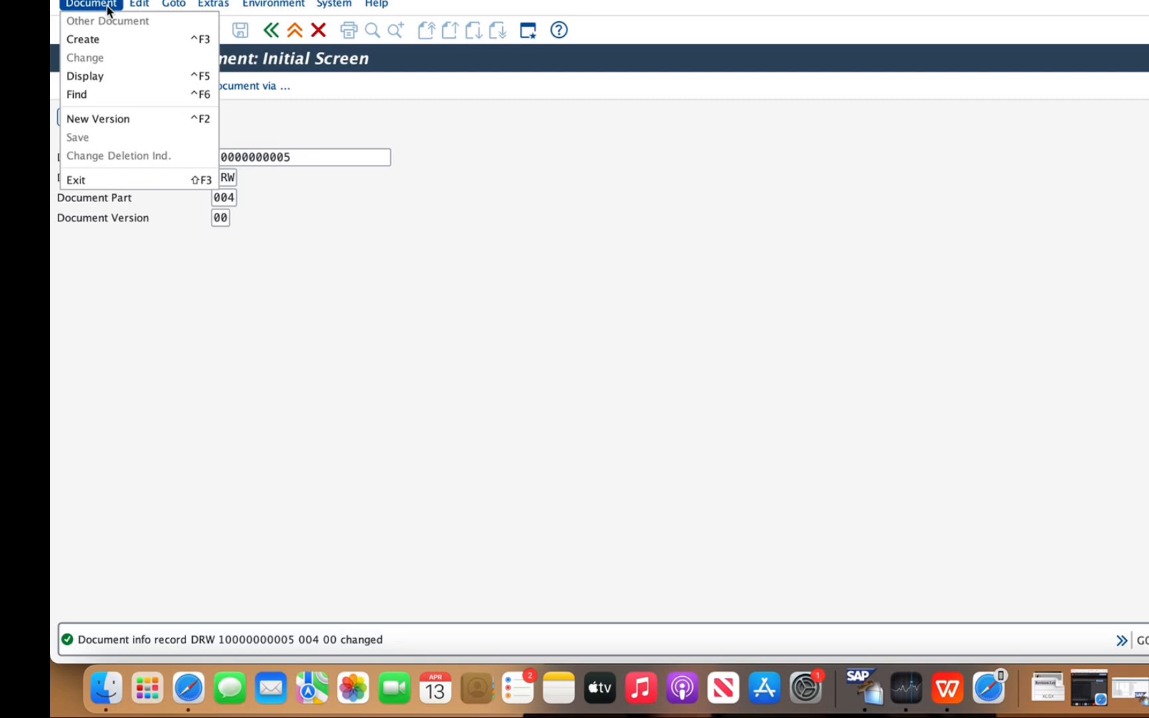
pyautogui.click(83, 40)
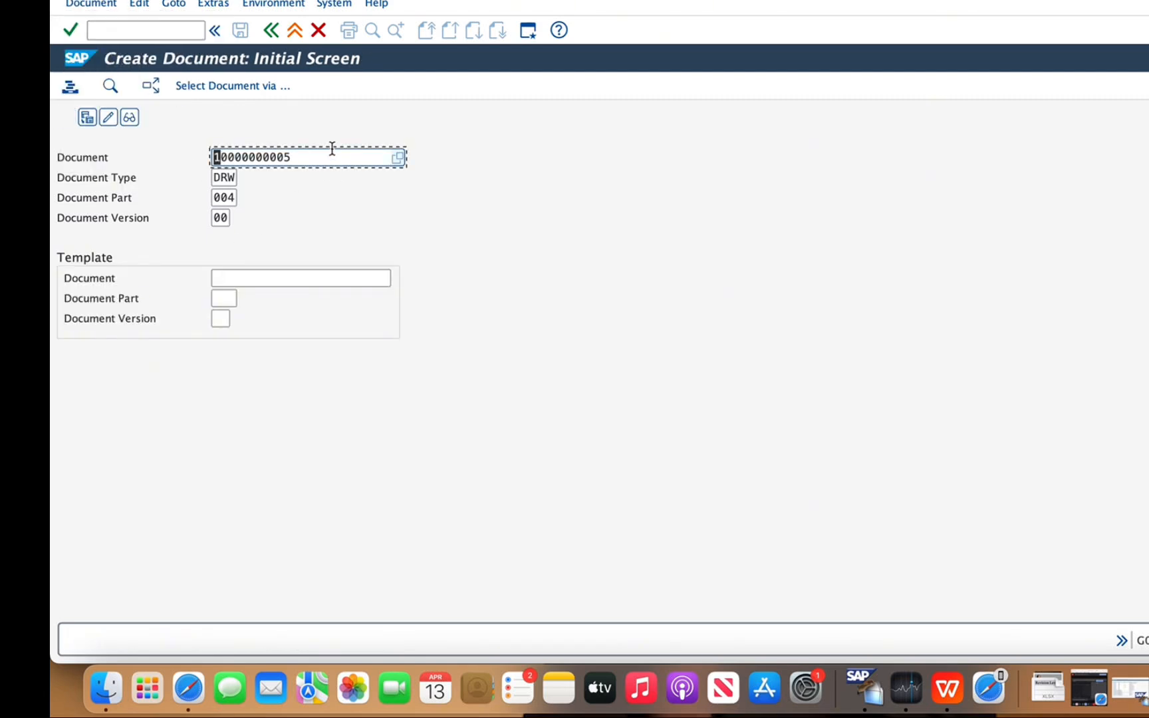
pyautogui.click(312, 157)
pyautogui.press('BackSpace')
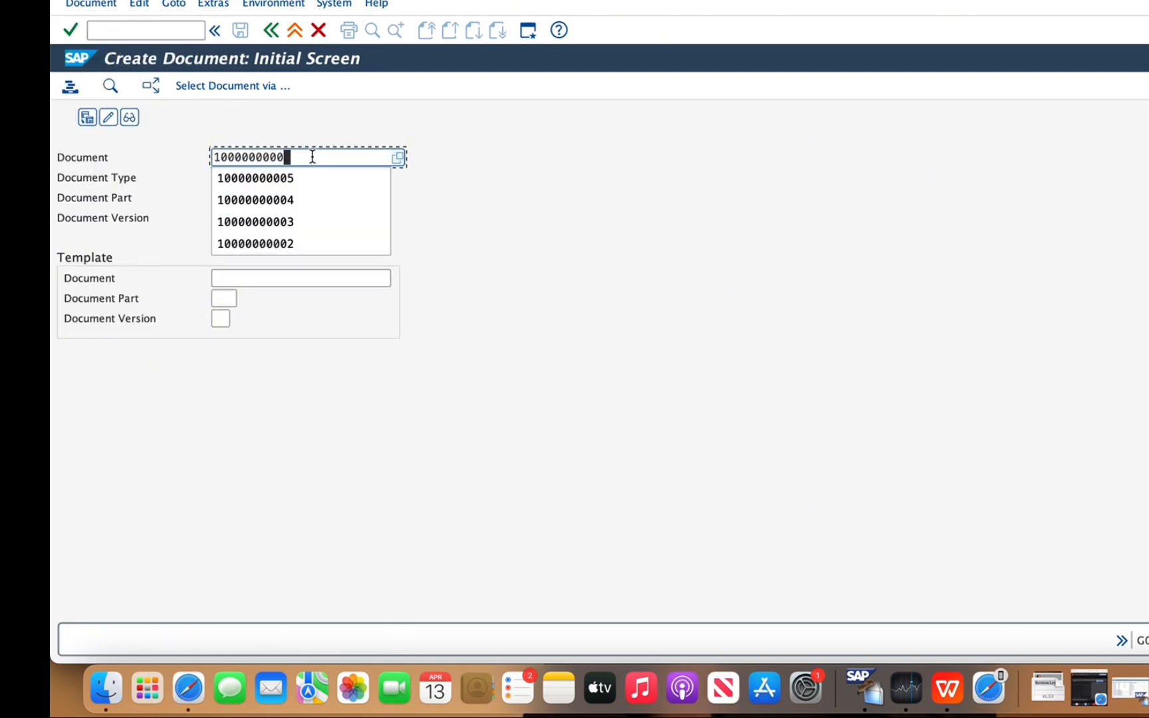
pyautogui.press('BackSpace')
pyautogui.press('BackSpace')
pyautogui.press('BackSpace')
pyautogui.press('BackSpace')
pyautogui.press('BackSpace')
pyautogui.press('BackSpace')
pyautogui.press('BackSpace')
pyautogui.press('BackSpace')
pyautogui.press('BackSpace')
pyautogui.press('BackSpace')
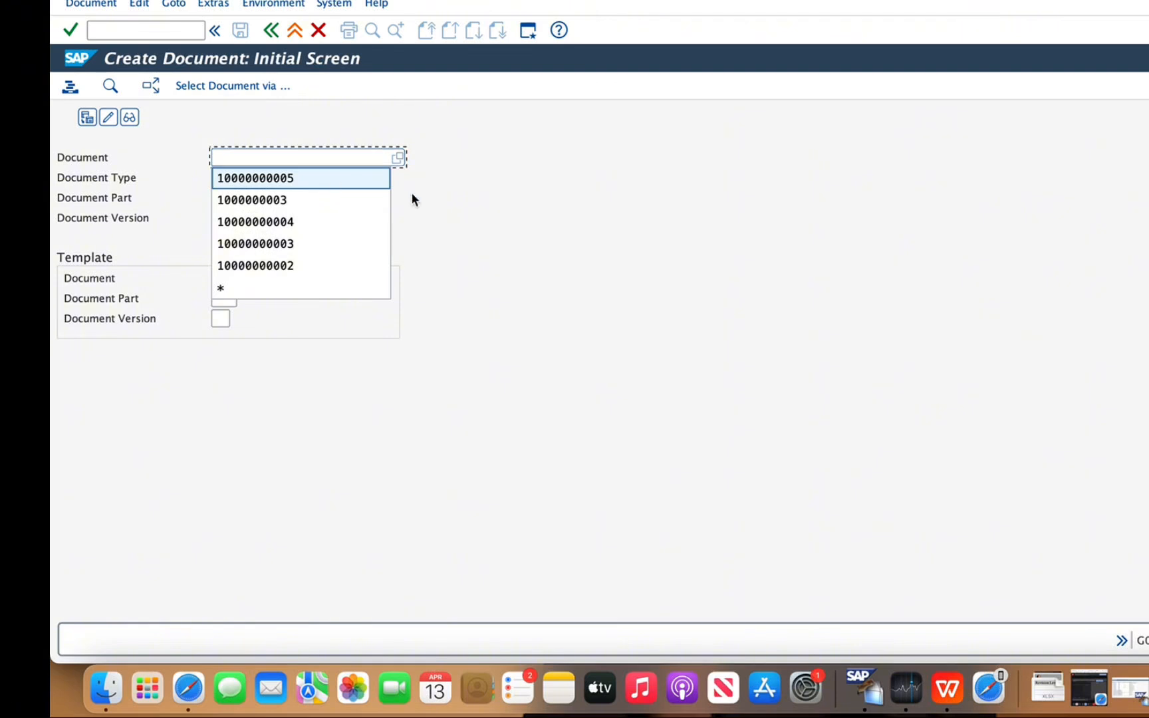
pyautogui.click(652, 222)
# Set the new DRW document's part to 005 and its version to 00, and continue to its basic data
pyautogui.click(236, 197)
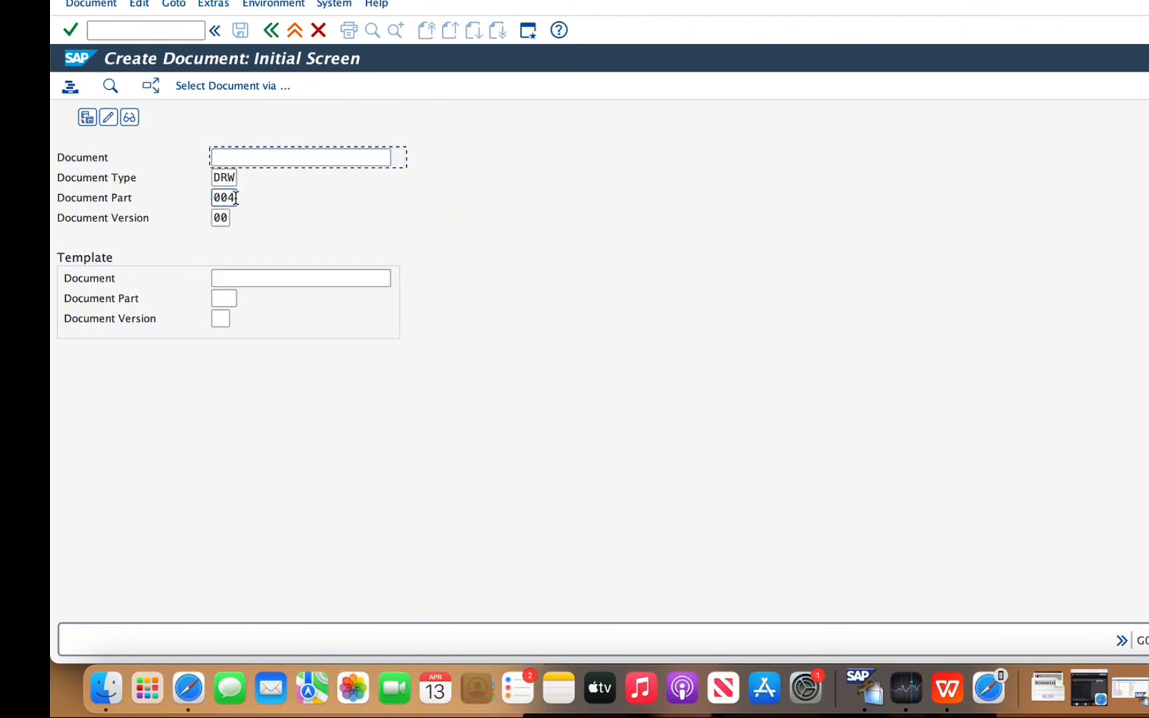
pyautogui.press('BackSpace')
pyautogui.write('5')
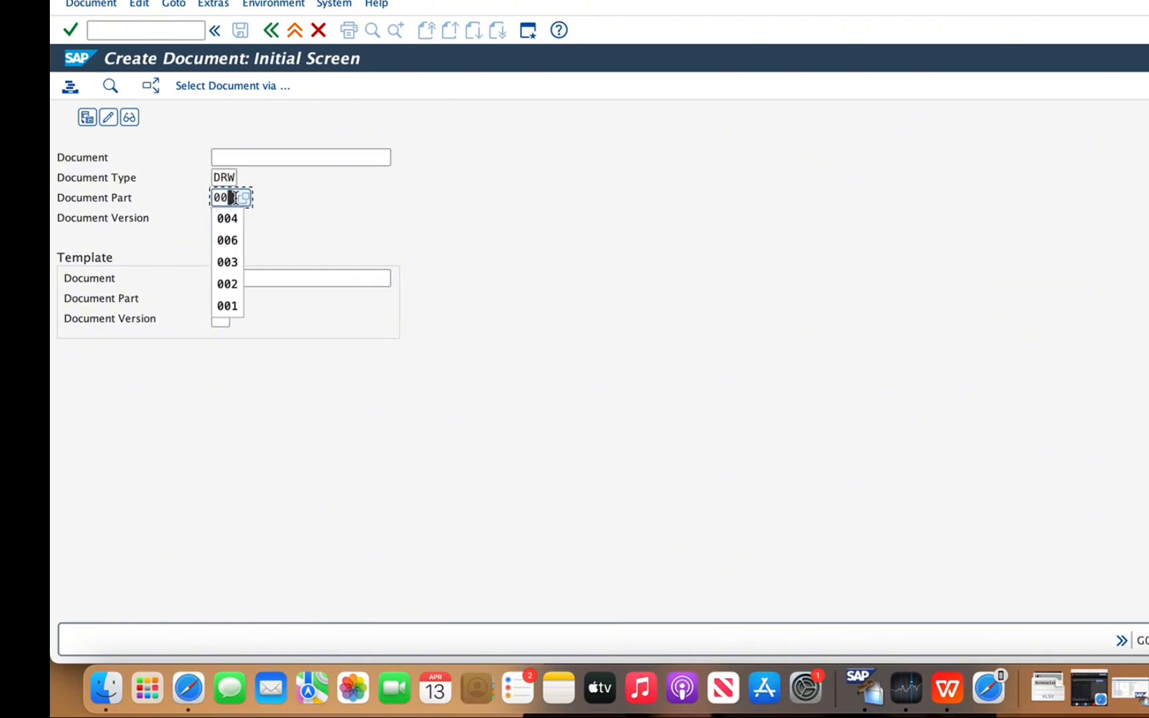
pyautogui.click(294, 255)
pyautogui.click(228, 217)
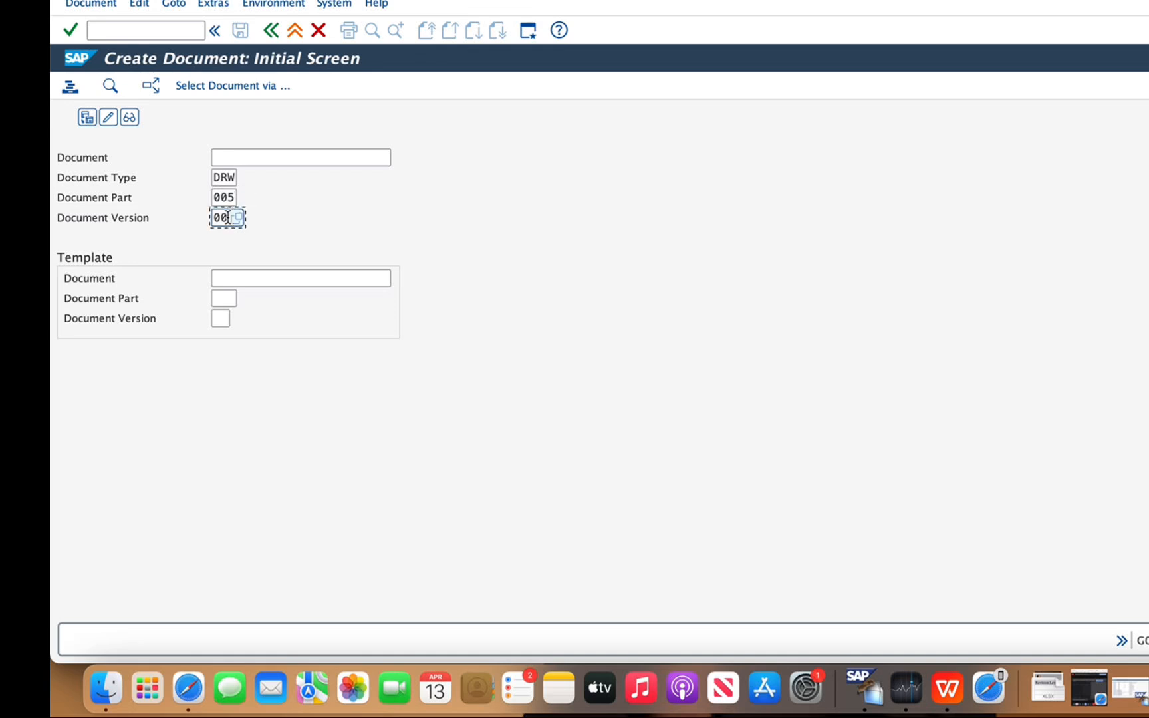
pyautogui.press('BackSpace')
pyautogui.press('BackSpace')
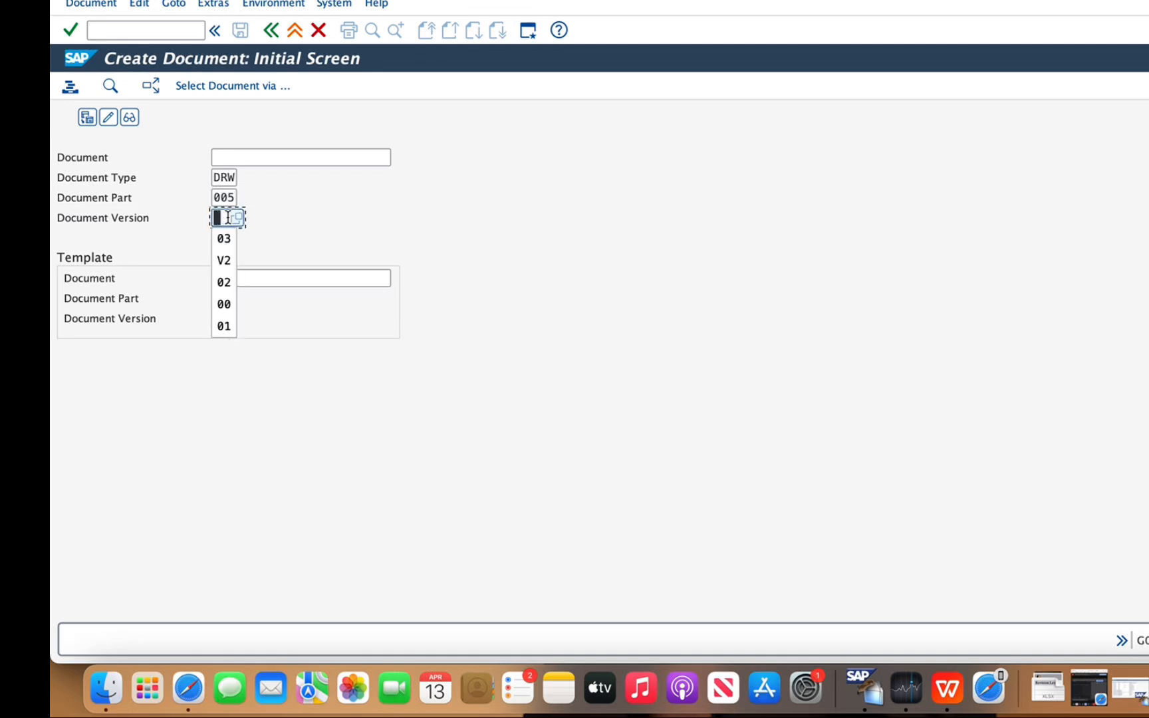
pyautogui.click(224, 261)
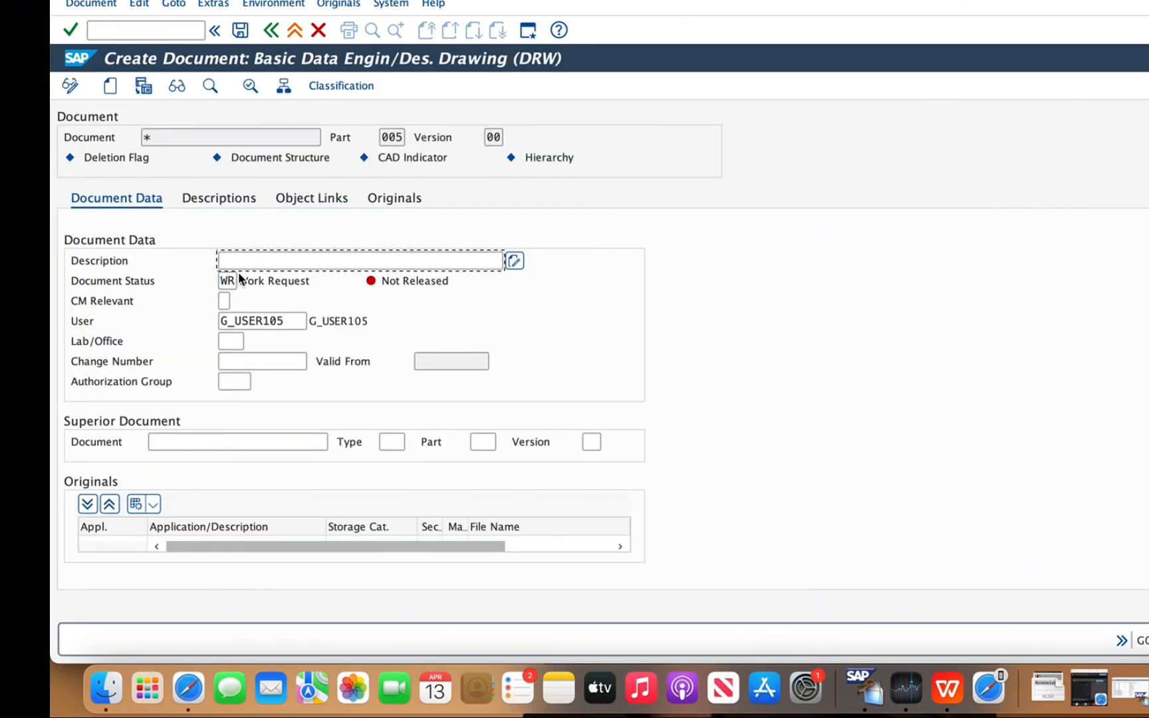
# Enter "Maintenance manual for AHU" as the new document's description
pyautogui.write('Maintenance')
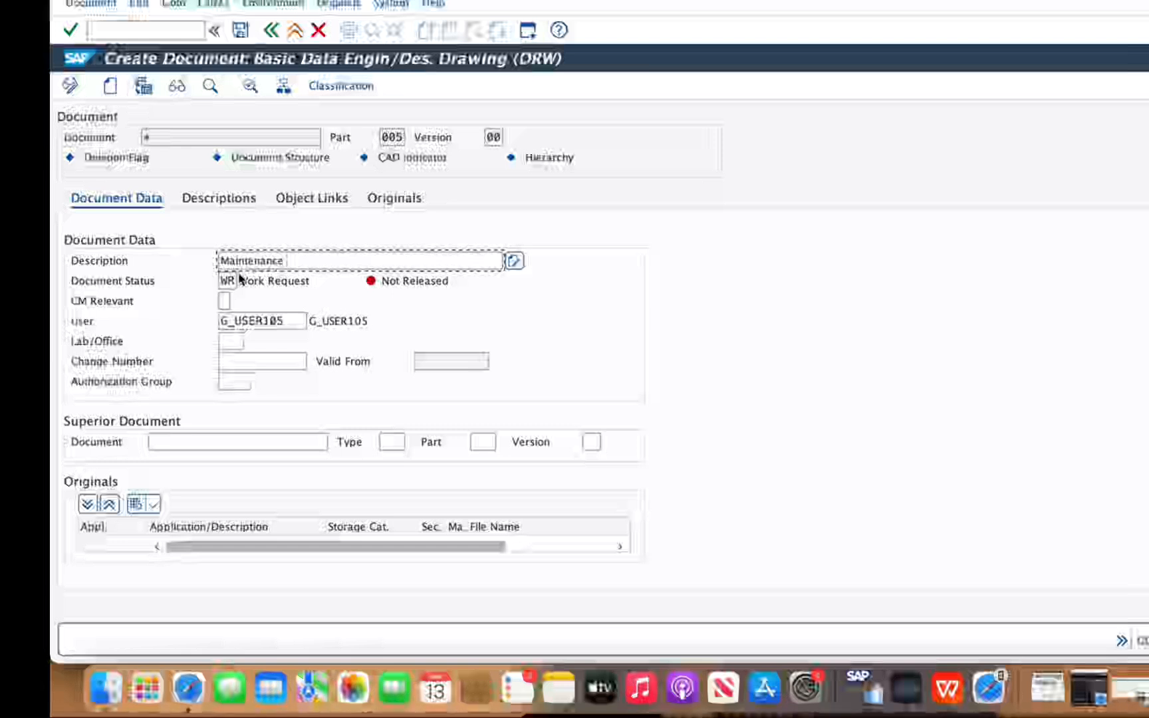
pyautogui.write('manu')
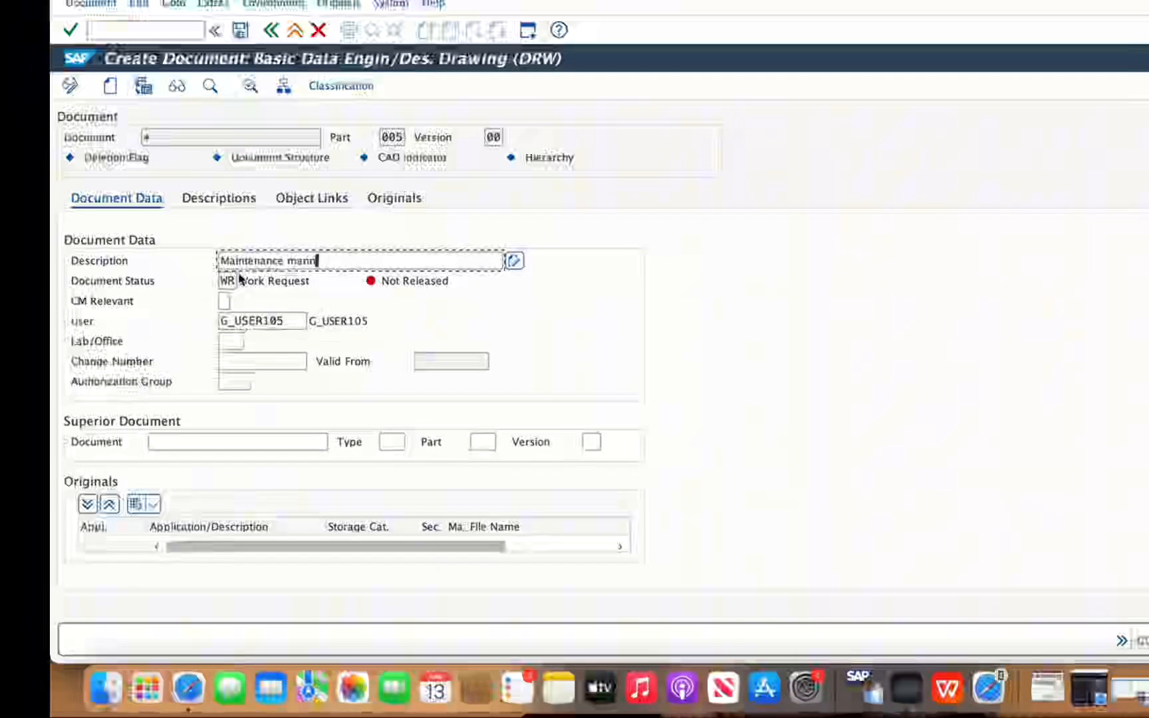
pyautogui.write('al fo')
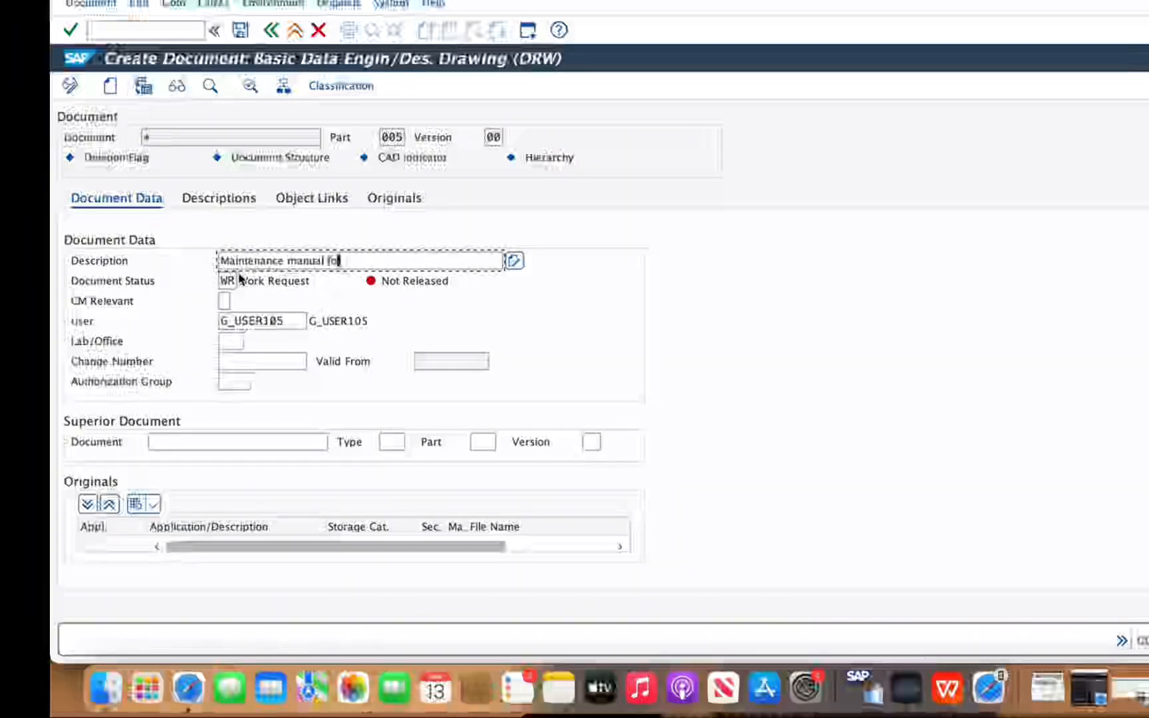
pyautogui.write('r AHU')
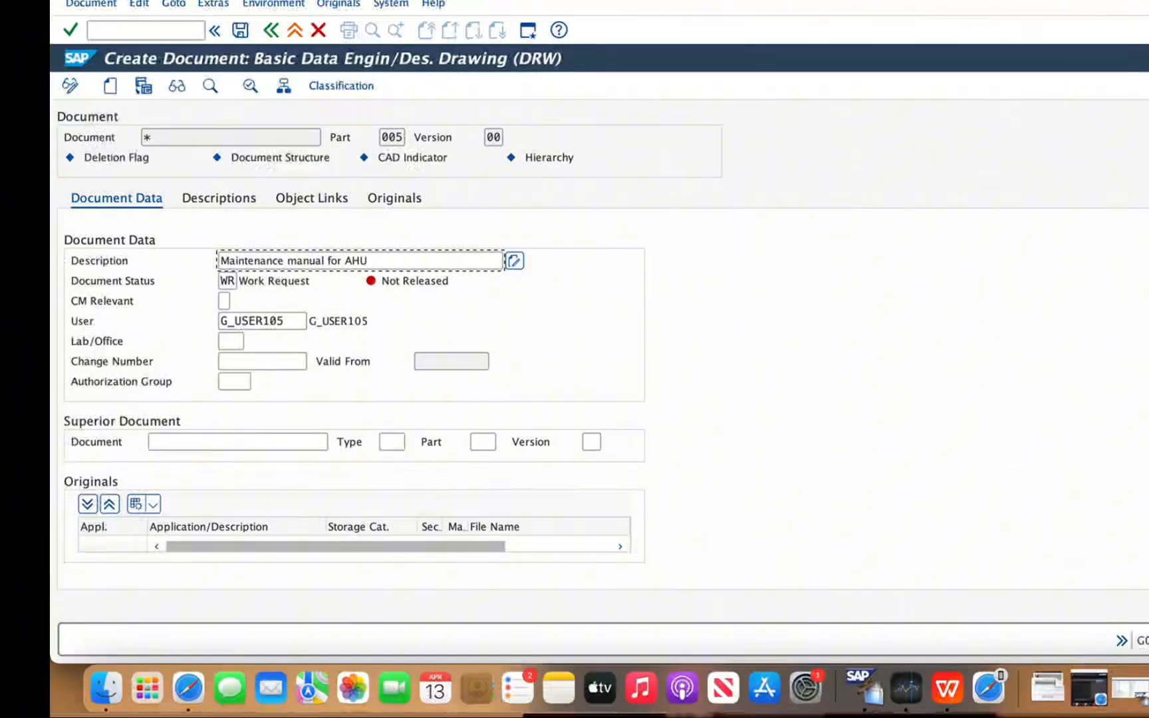
# Attach Meet your Instructor.pptx from the Documents folder as the document's main original
pyautogui.scroll(-1, 639, 457)
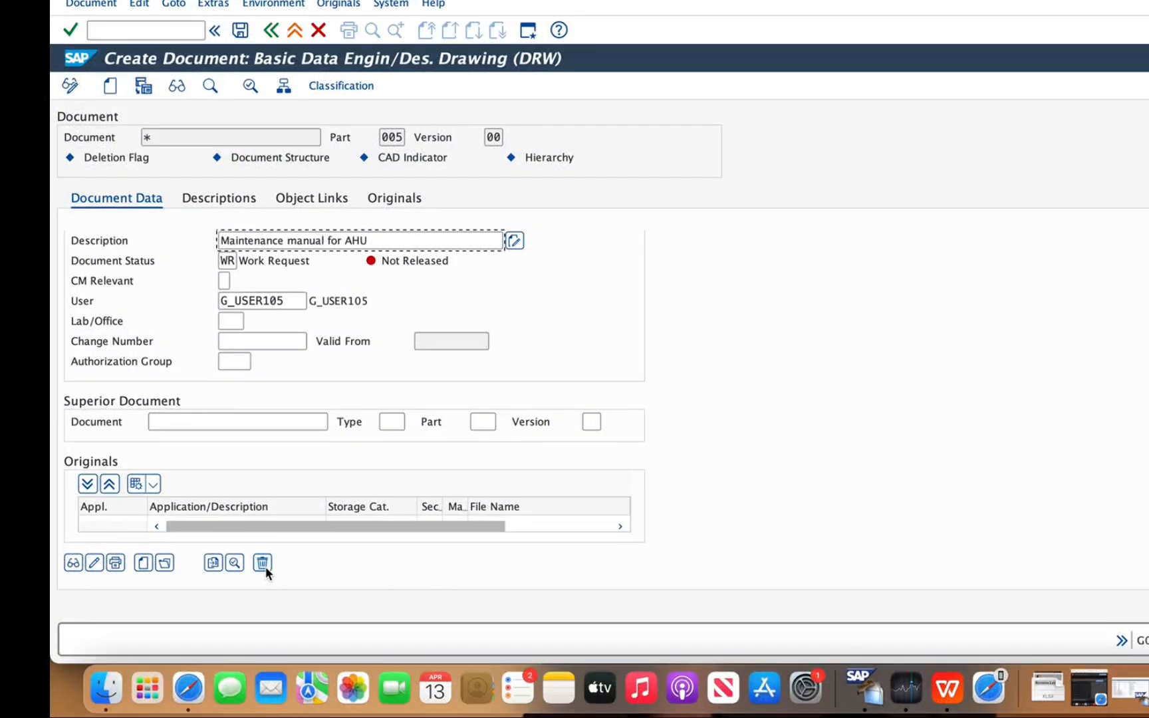
pyautogui.click(142, 564)
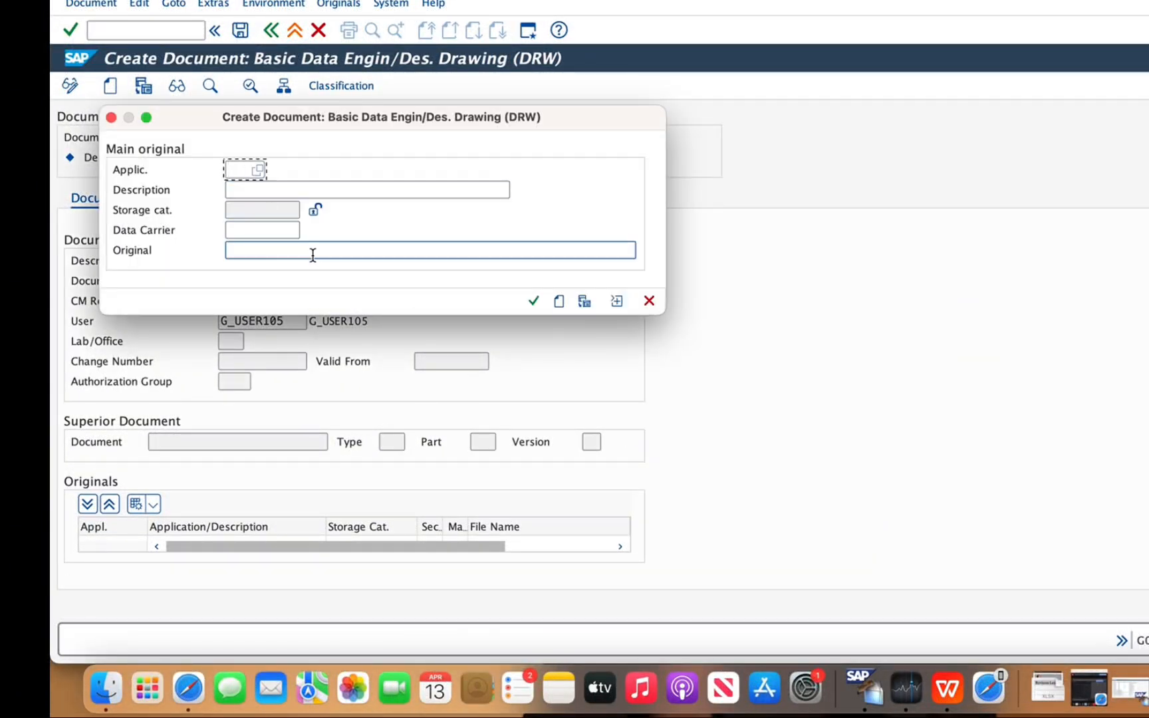
pyautogui.click(326, 252)
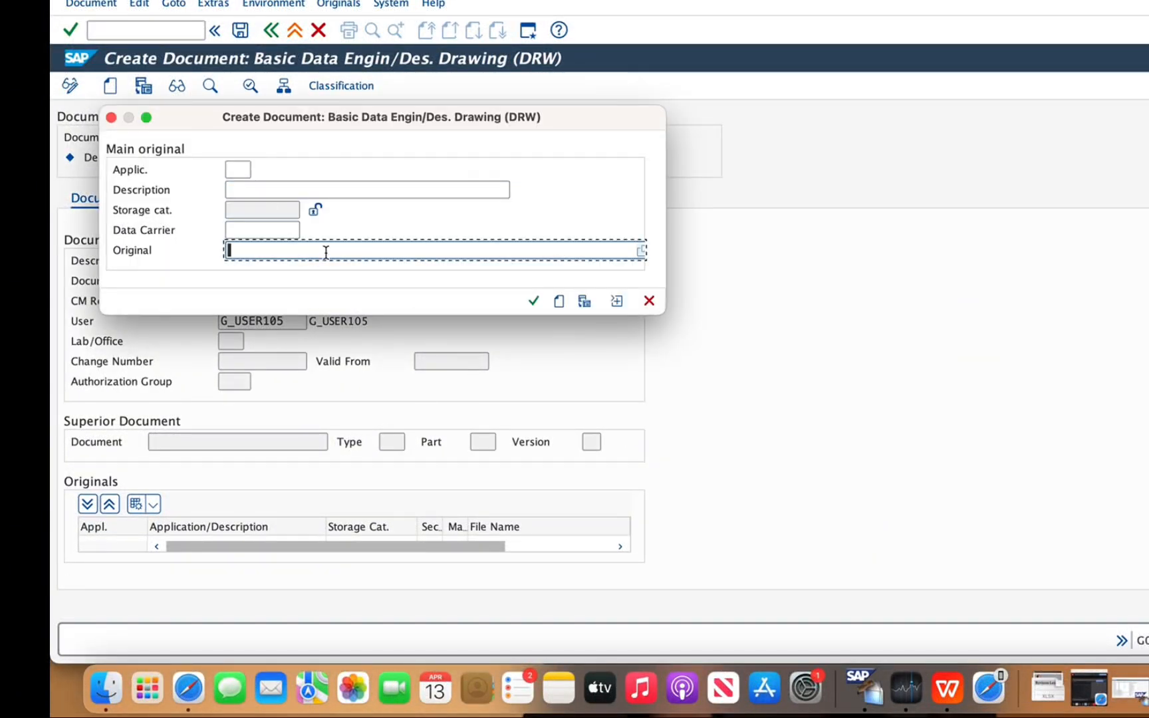
pyautogui.click(641, 252)
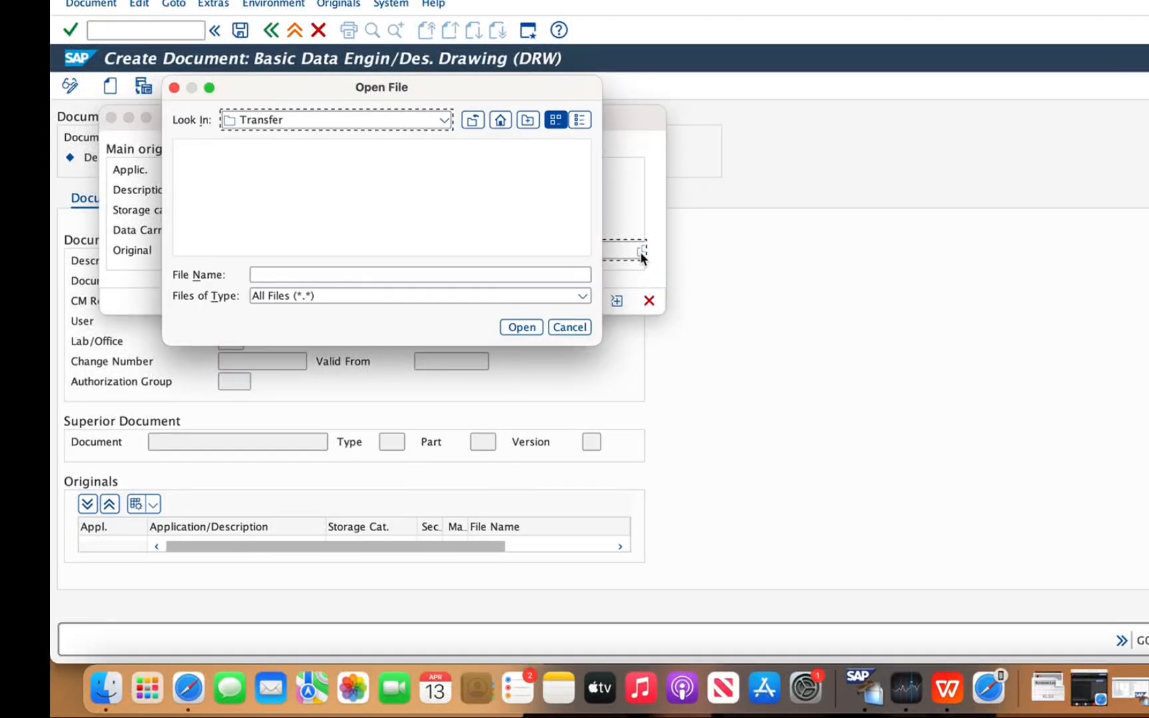
pyautogui.click(499, 120)
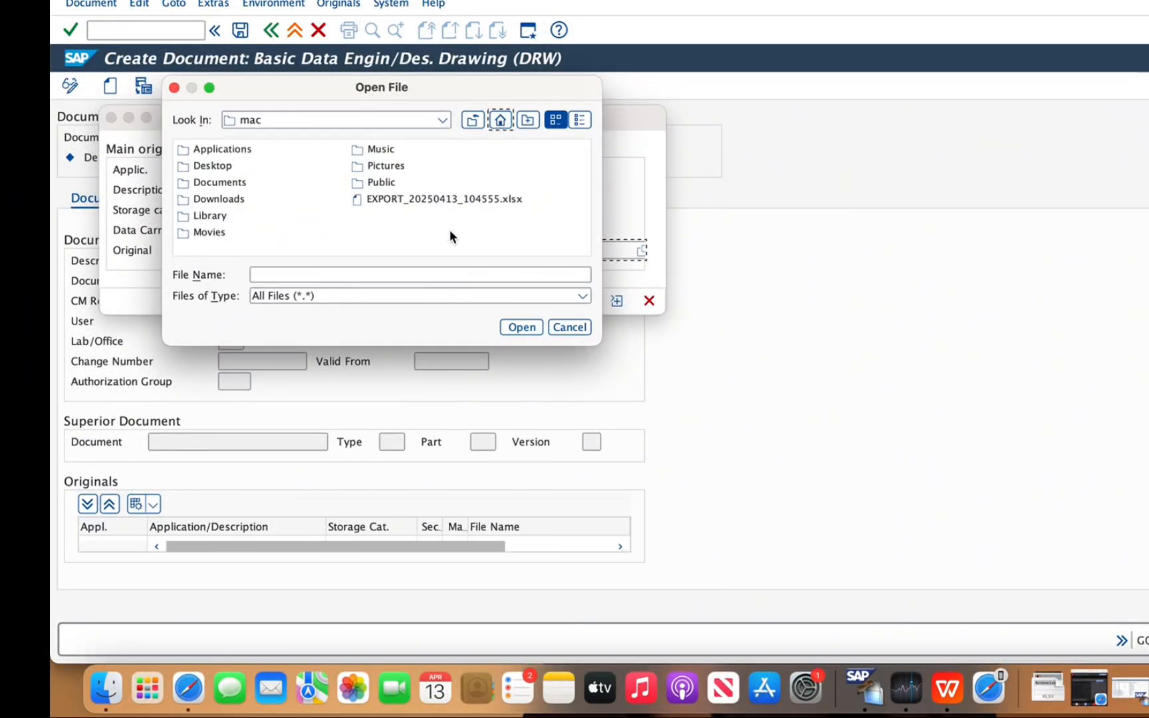
pyautogui.click(237, 180)
pyautogui.click(236, 180)
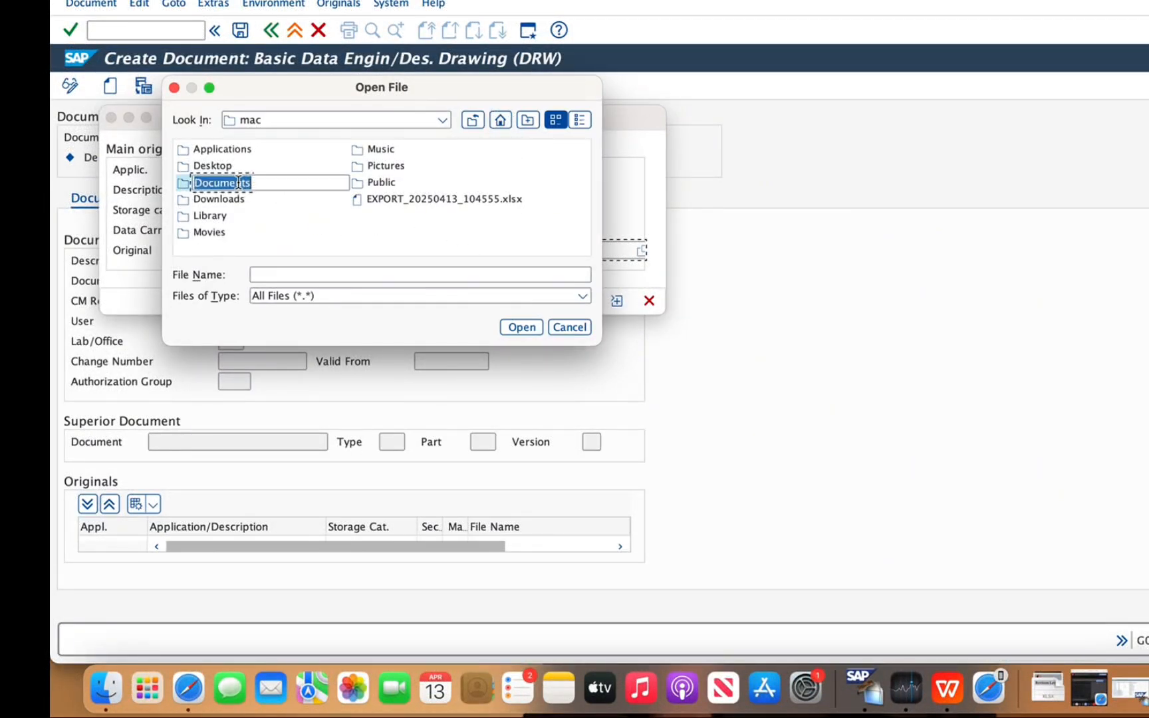
pyautogui.click(175, 181)
pyautogui.doubleClick(176, 182)
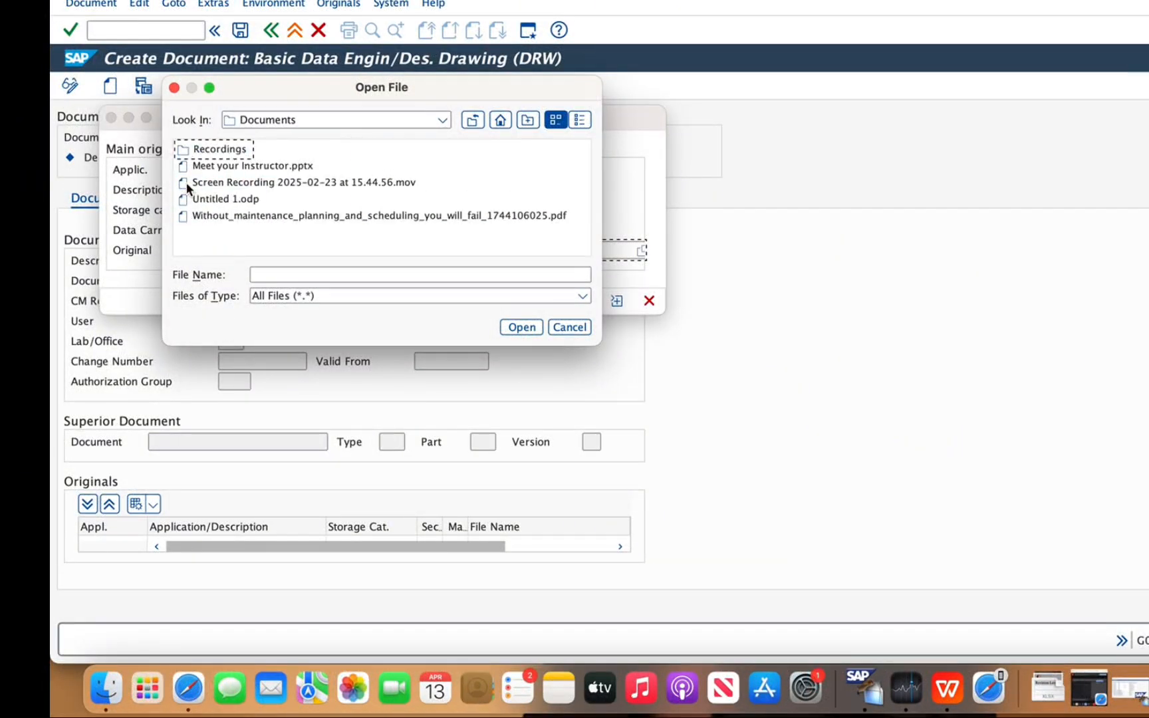
pyautogui.click(246, 165)
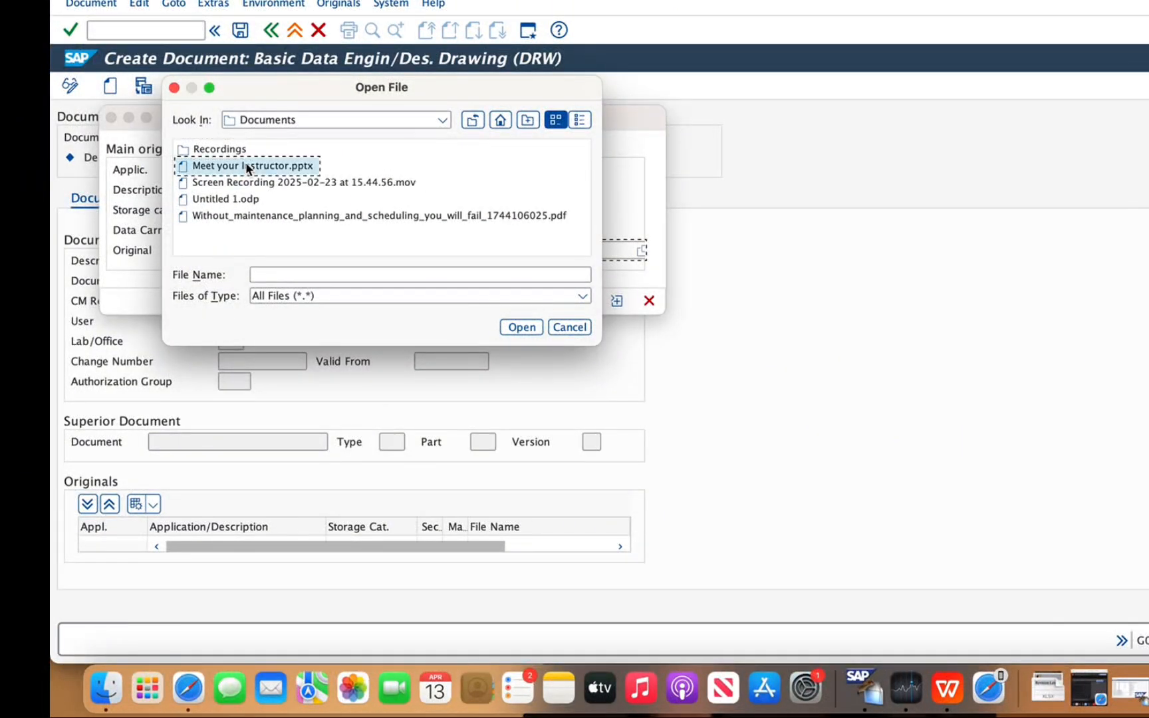
pyautogui.click(519, 327)
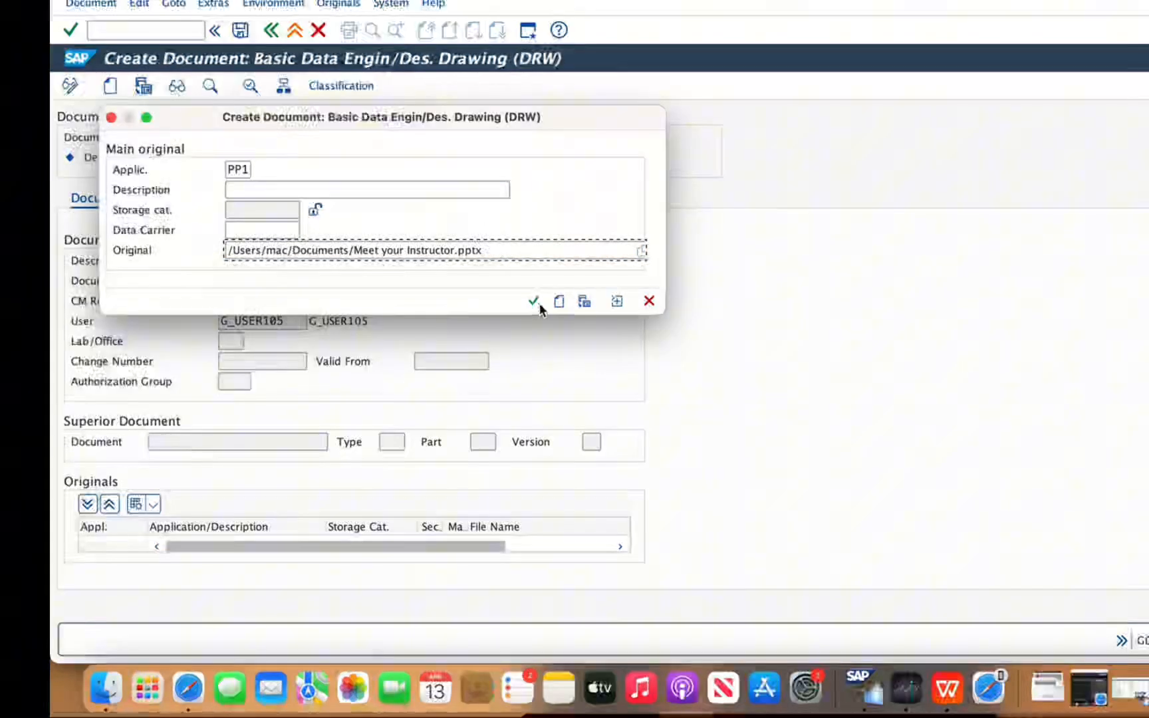
pyautogui.click(533, 301)
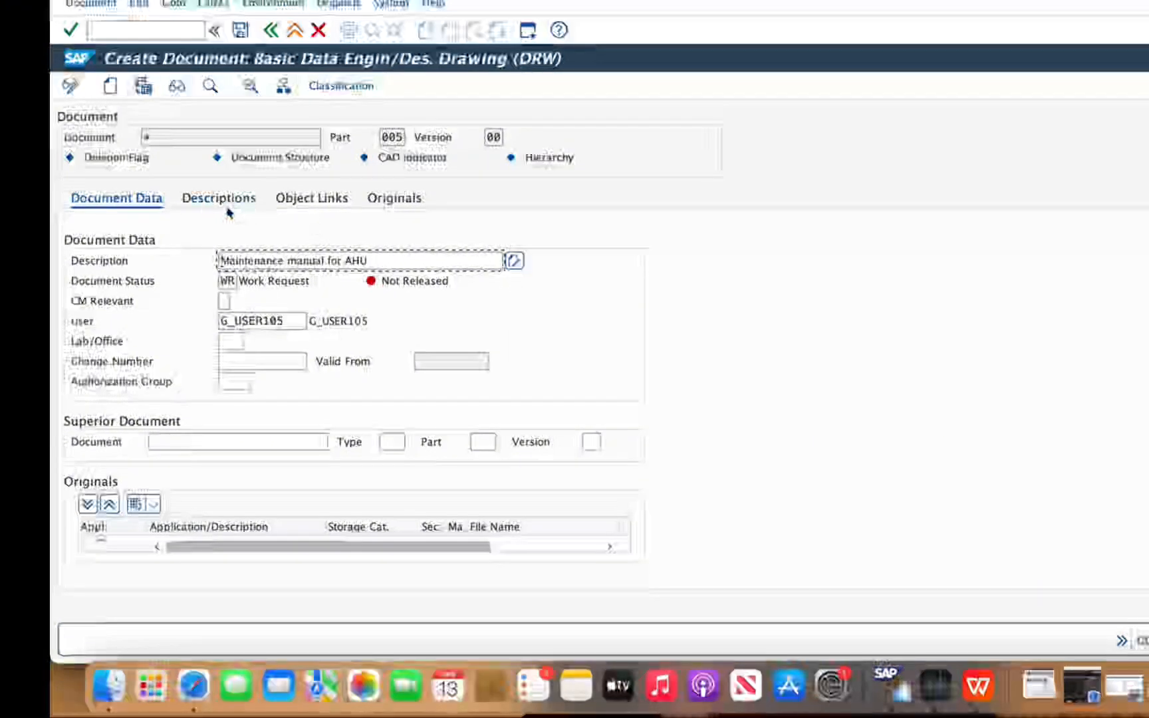
# Check the document's originals list and link the document to functional location 1478-CUL-AH-15
pyautogui.click(316, 203)
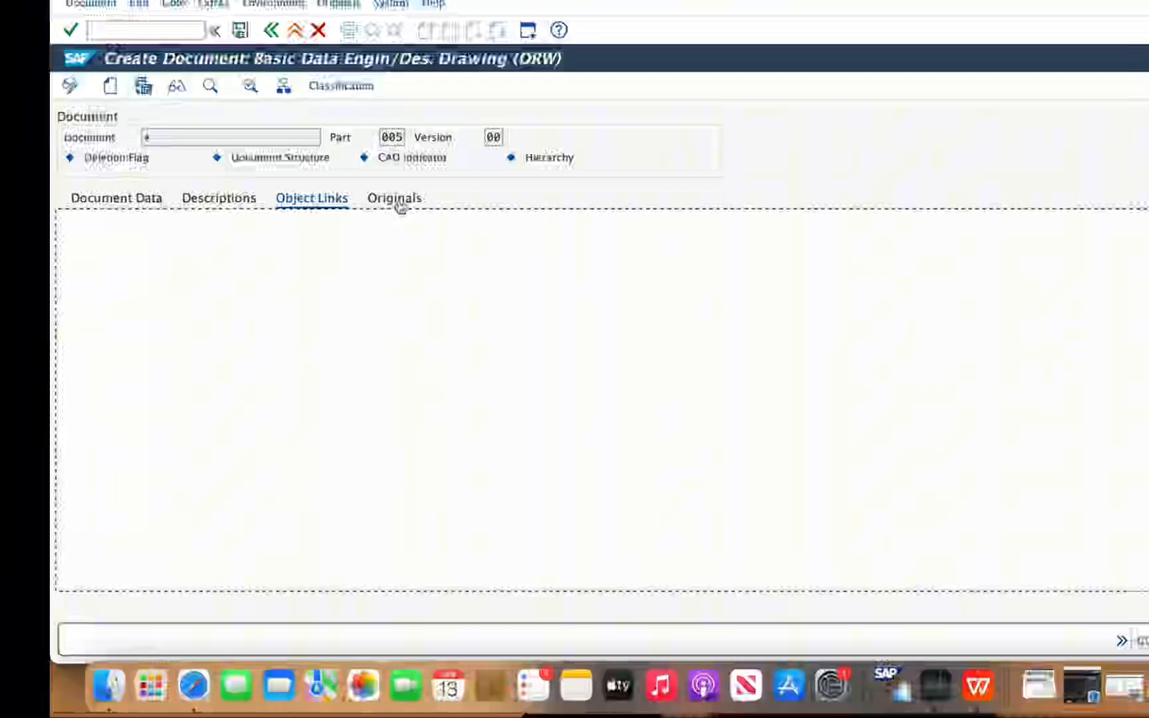
pyautogui.click(398, 203)
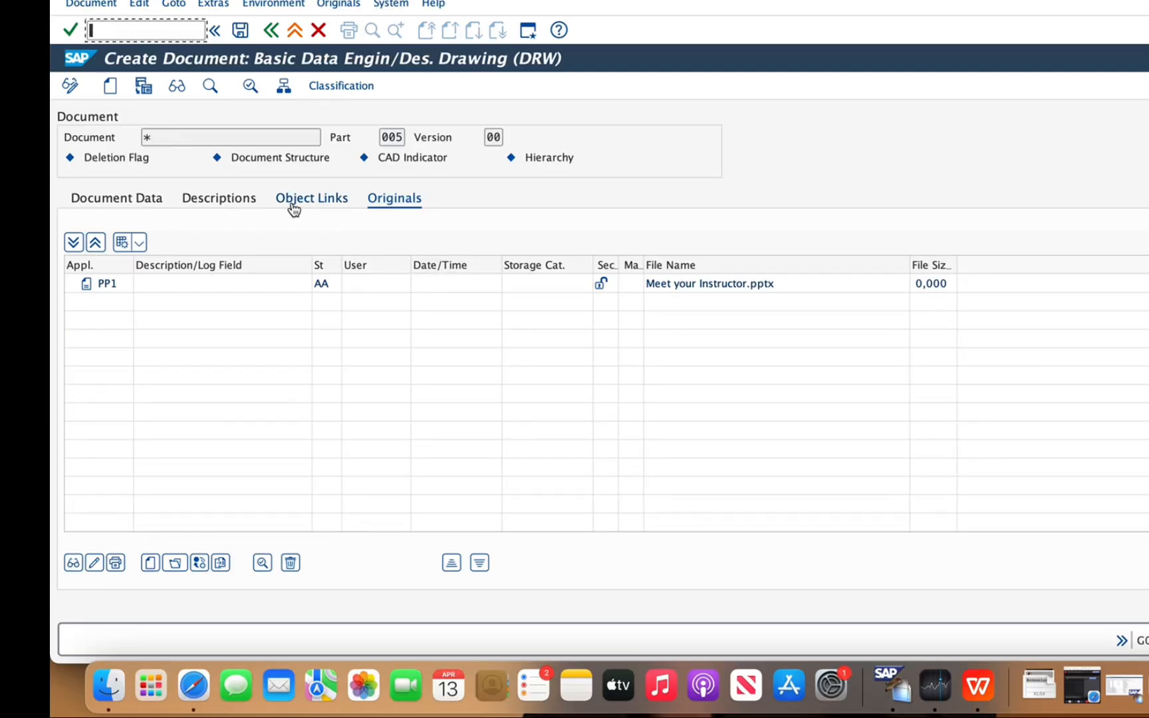
pyautogui.click(294, 199)
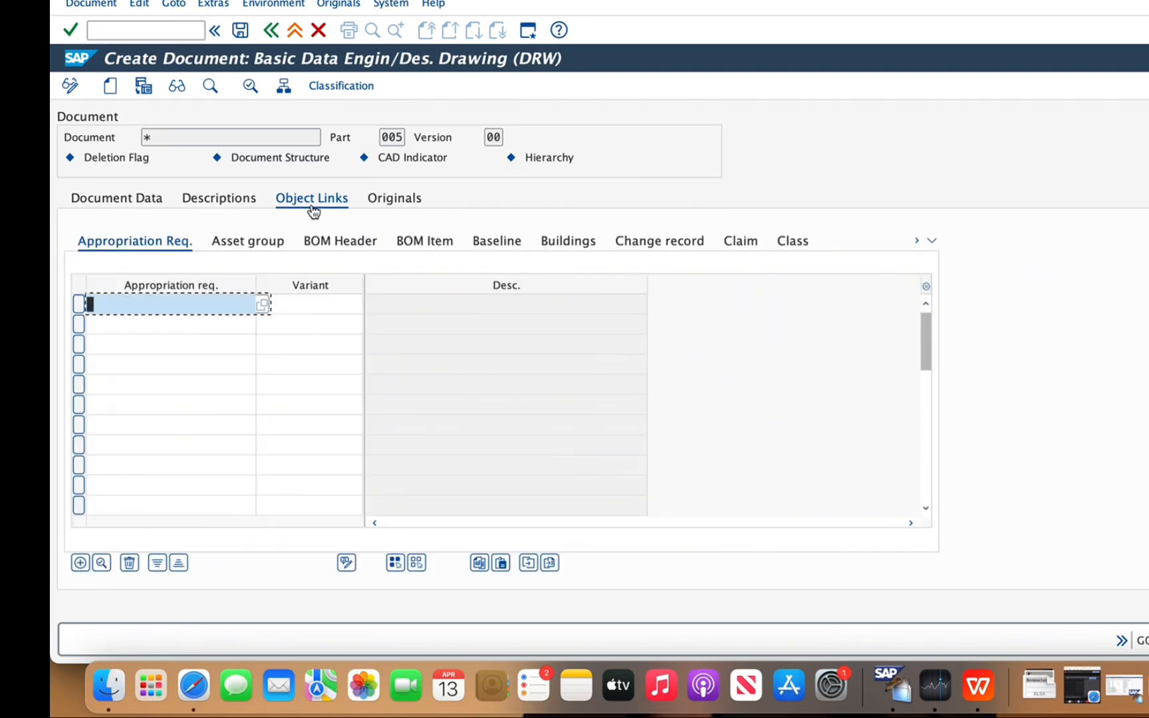
pyautogui.click(933, 240)
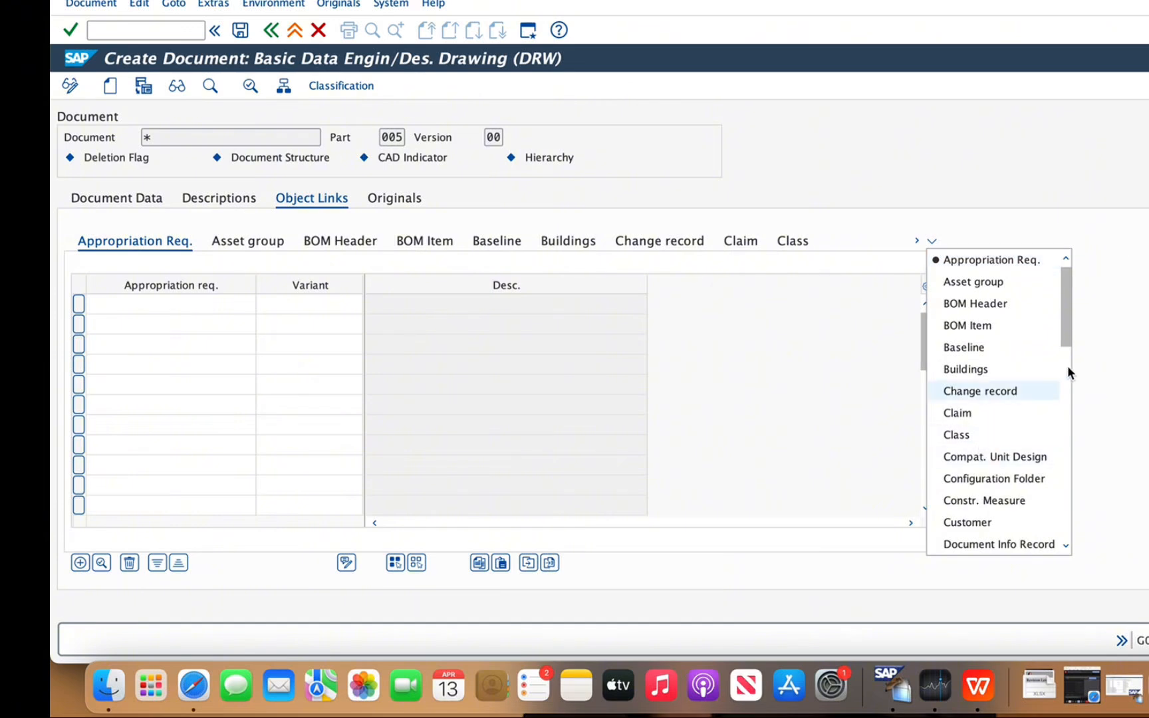
pyautogui.scroll(-5, 1068, 366)
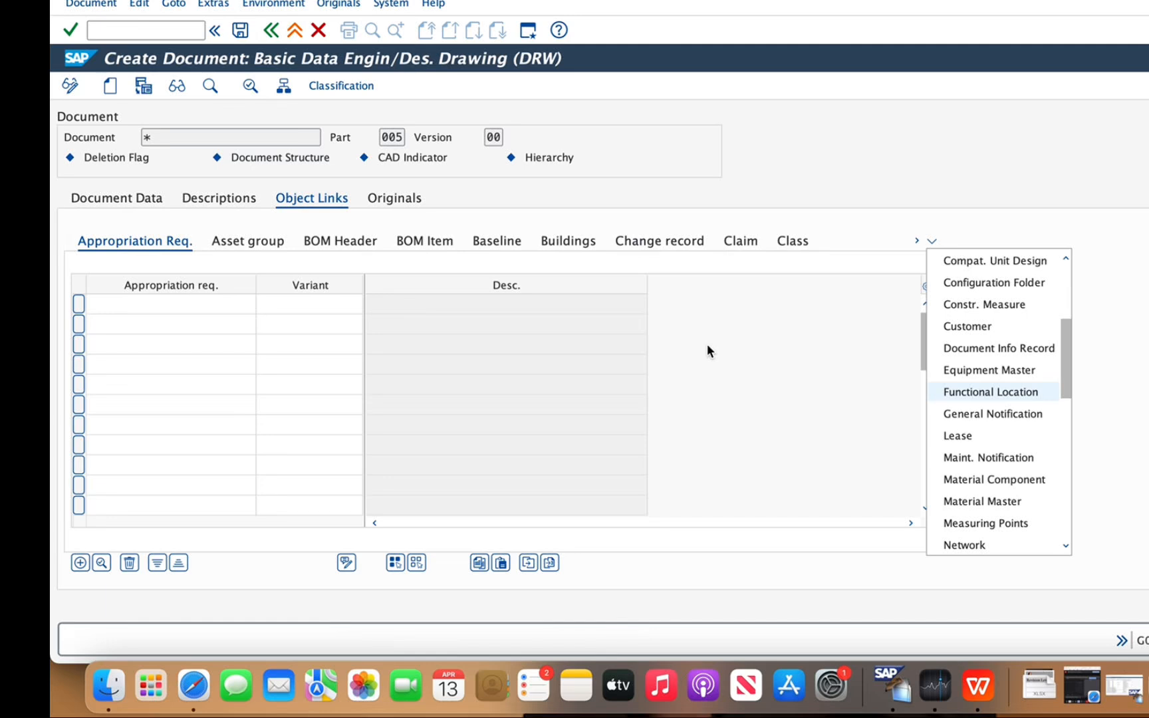
pyautogui.press('Return')
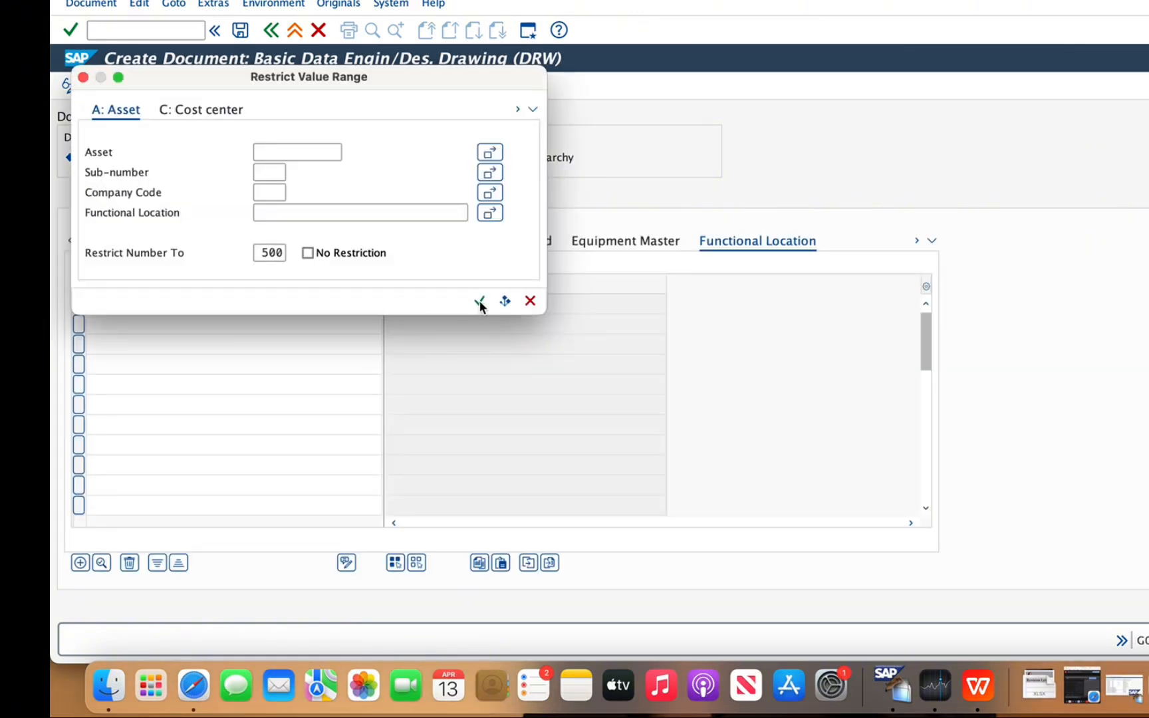
pyautogui.click(479, 301)
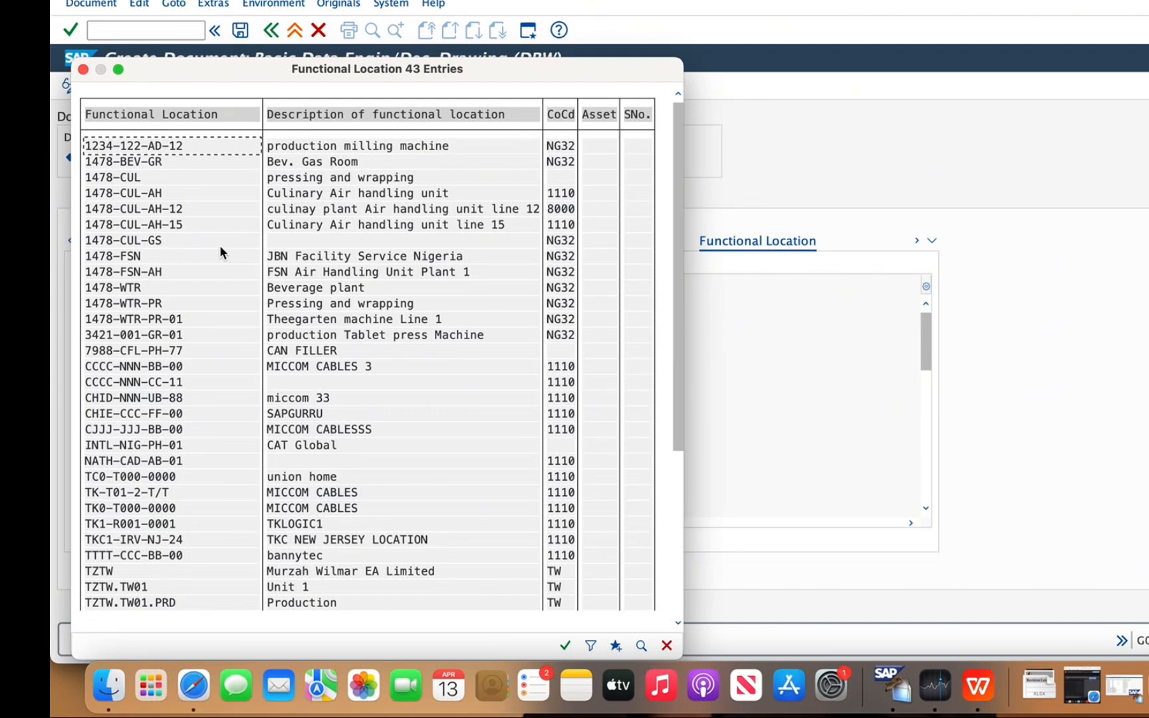
pyautogui.doubleClick(167, 226)
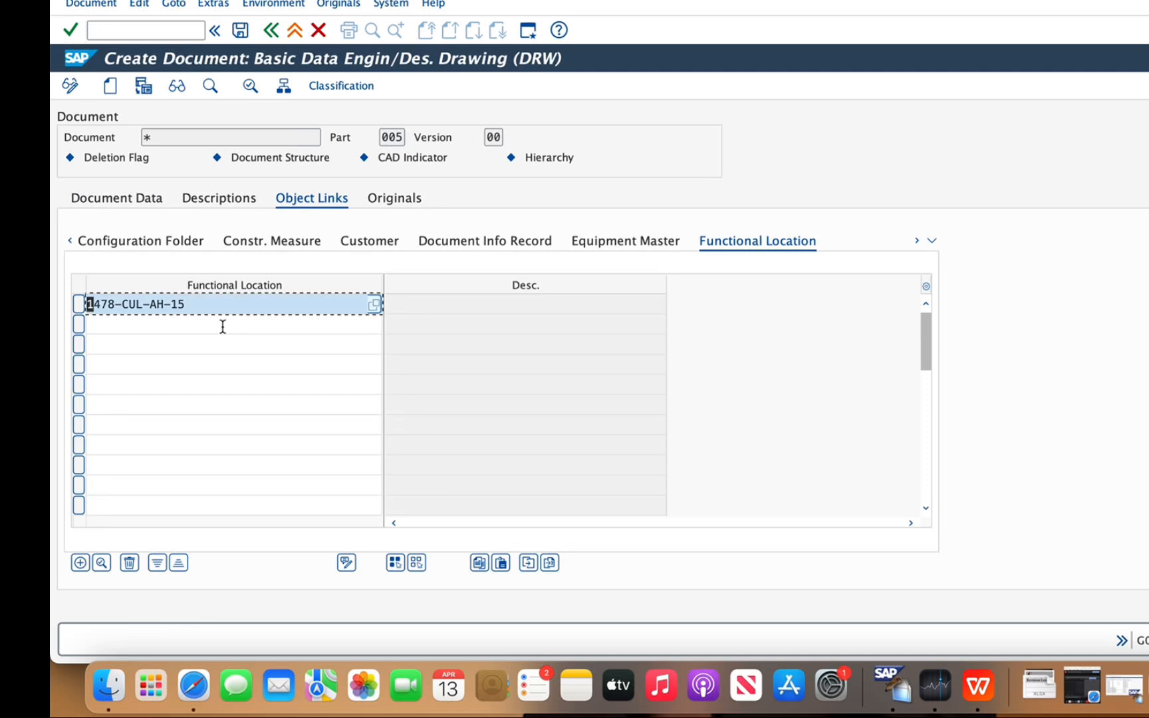
# Add functional location 1478-CUL-AH-12 as the document's second object link
pyautogui.click(225, 325)
pyautogui.click(374, 324)
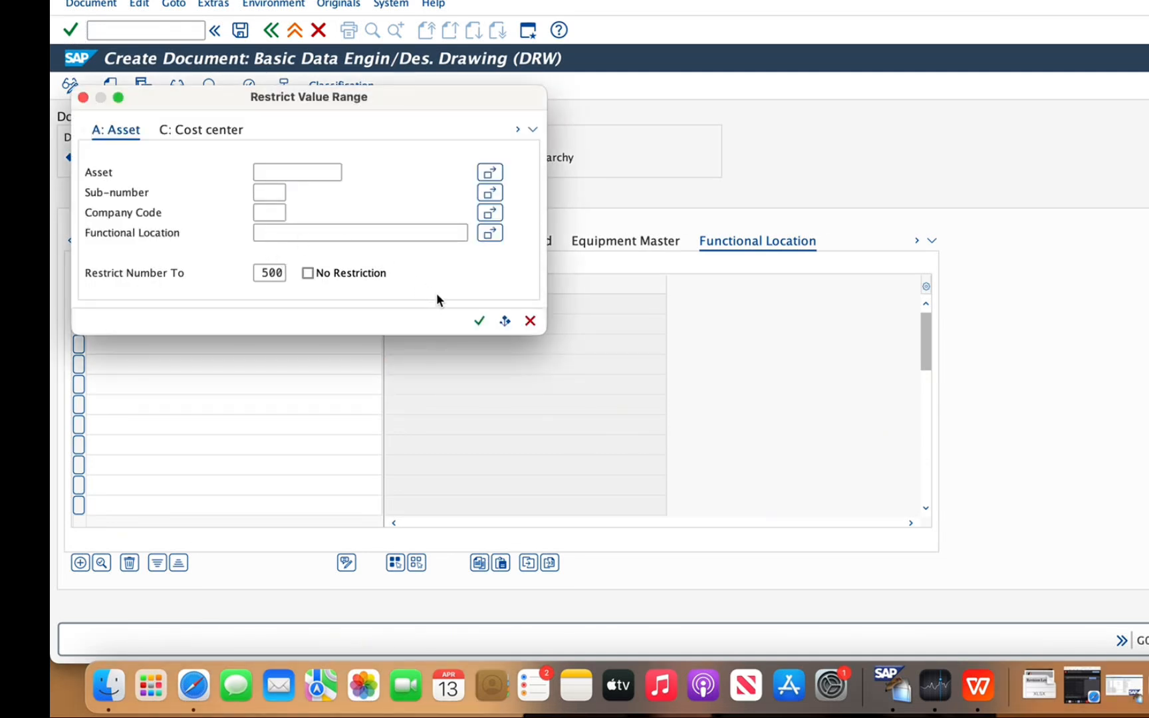
pyautogui.click(479, 321)
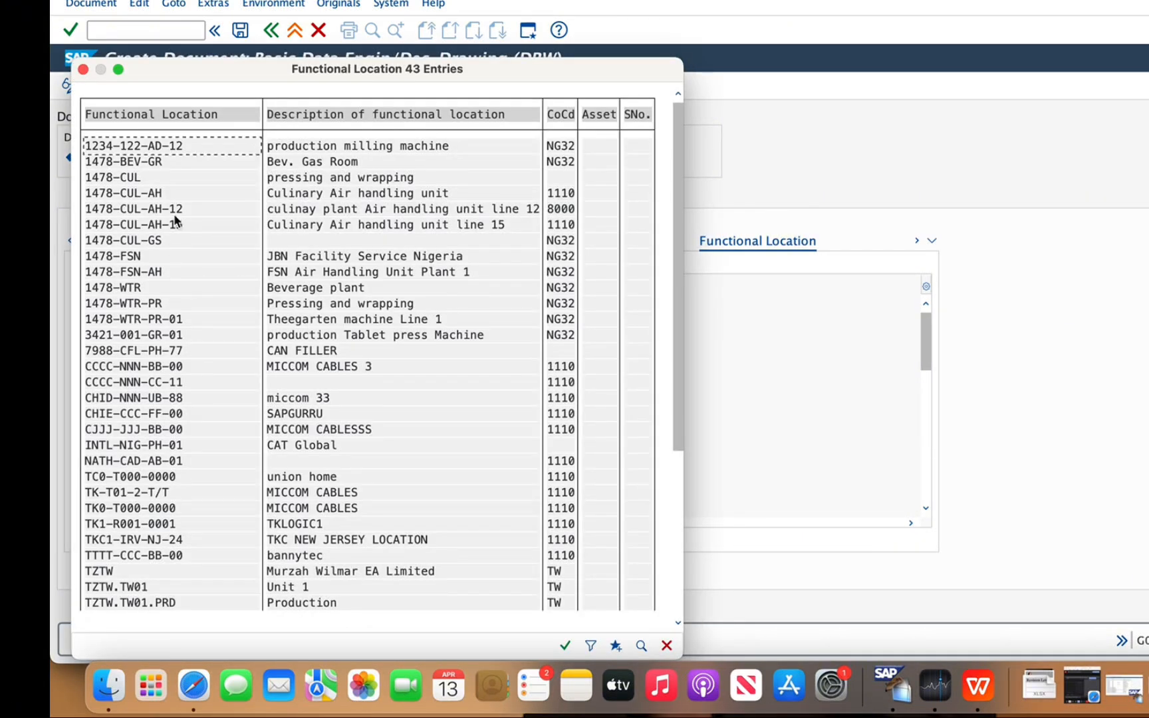
pyautogui.doubleClick(174, 224)
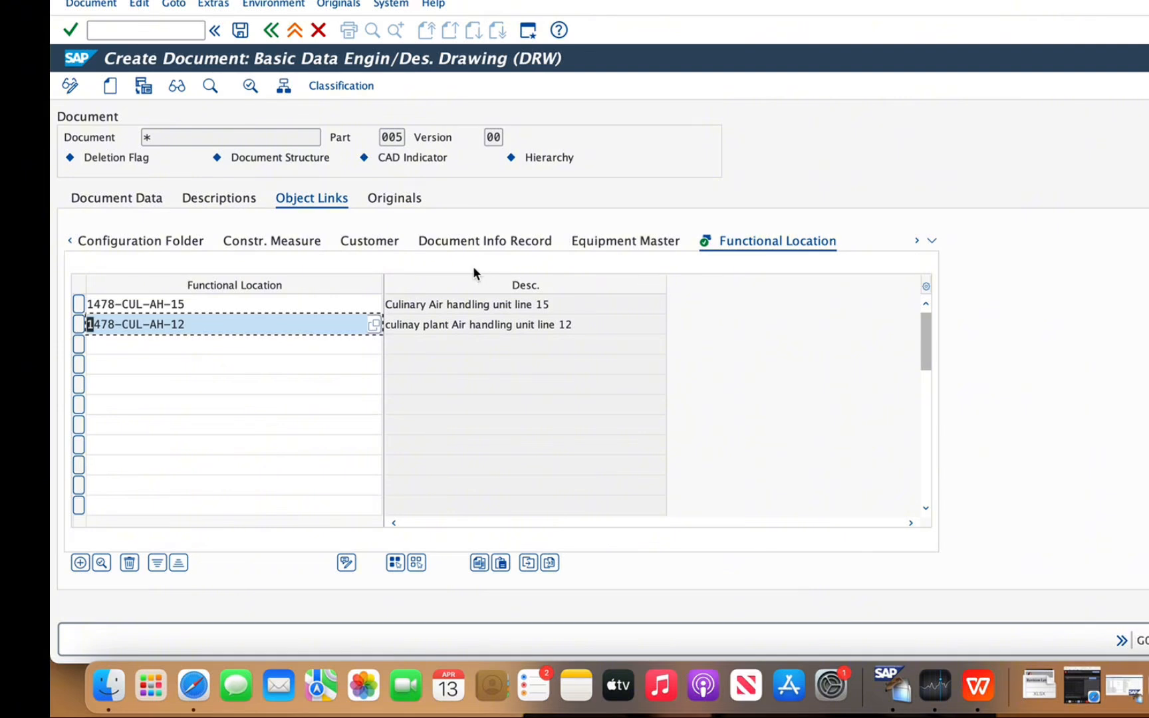
# Return to the maintenance manual's document data and save the new document
pyautogui.click(154, 202)
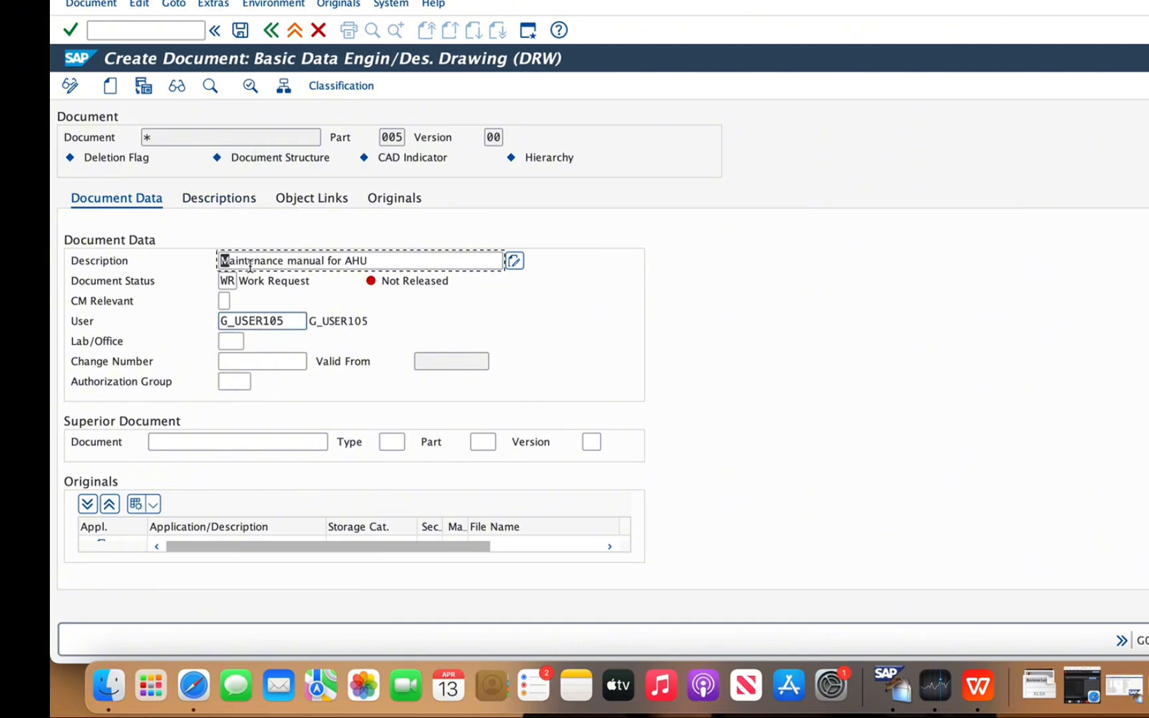
pyautogui.click(240, 30)
pyautogui.press('Return')
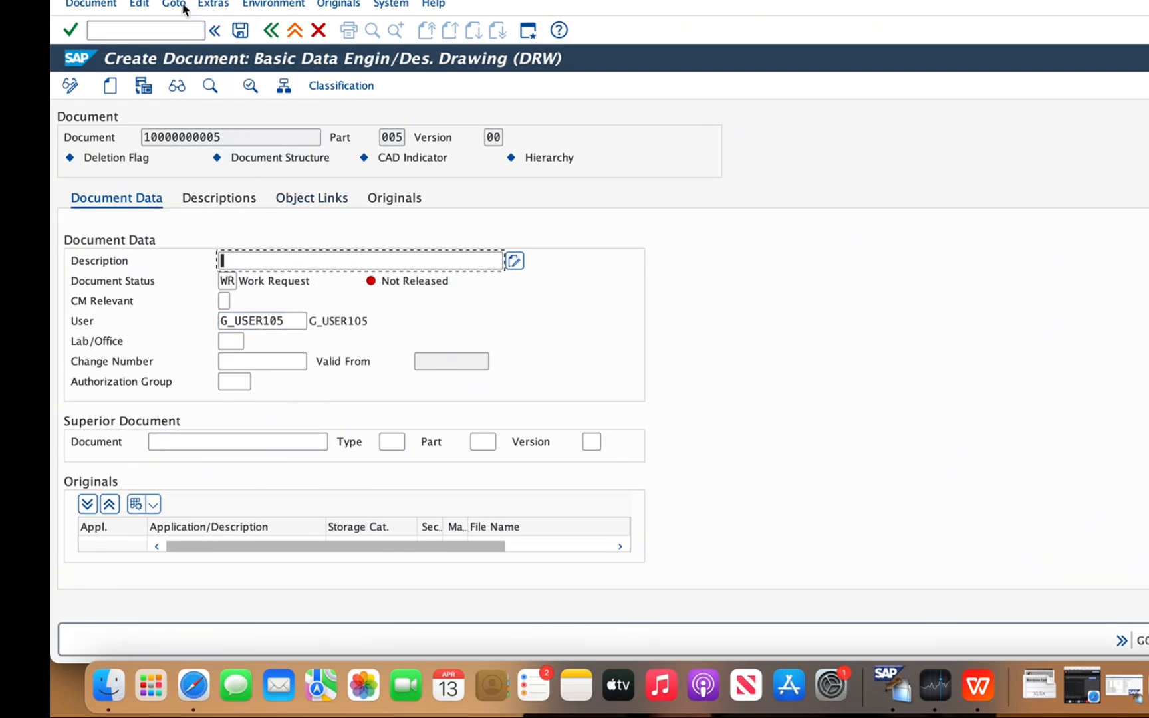
# Leave the blank follow-on document without a status log entry and cancel its processing
pyautogui.click(270, 30)
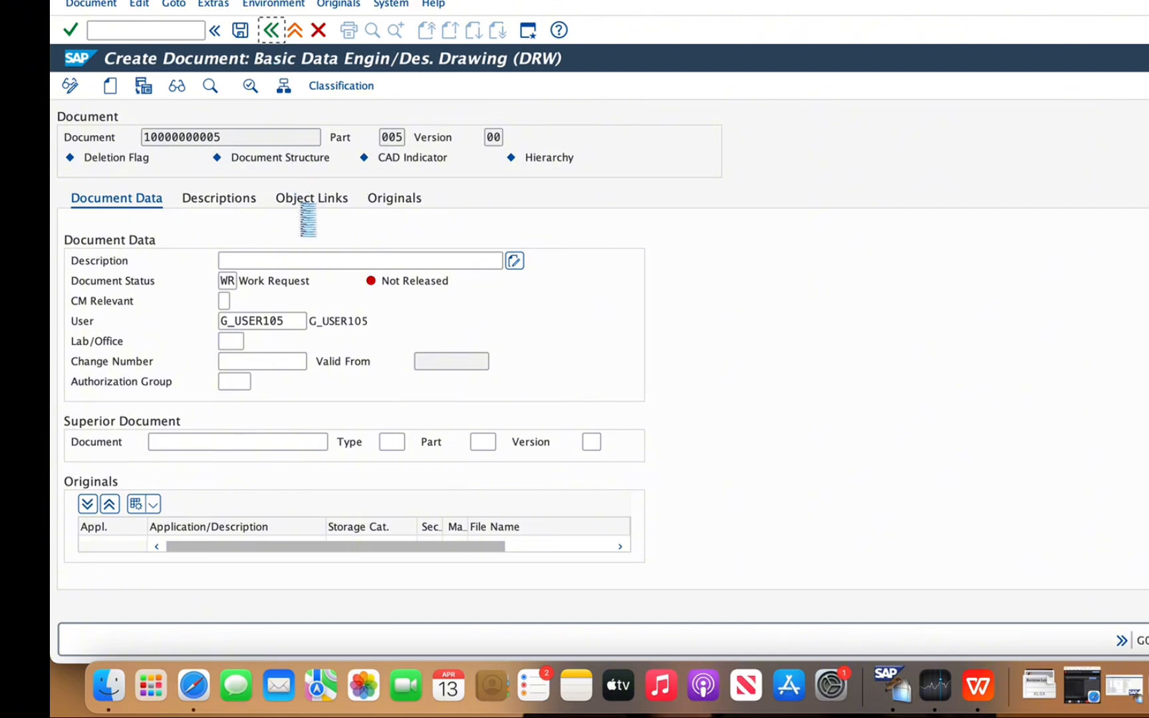
pyautogui.click(1126, 221)
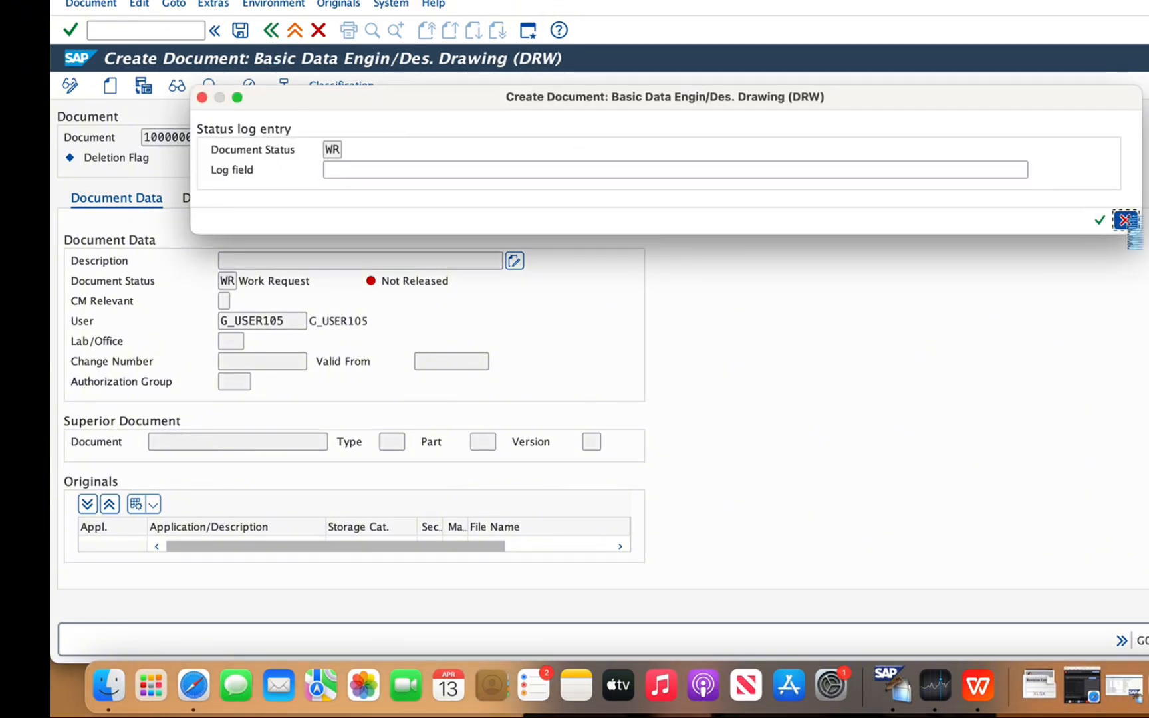
pyautogui.click(87, 4)
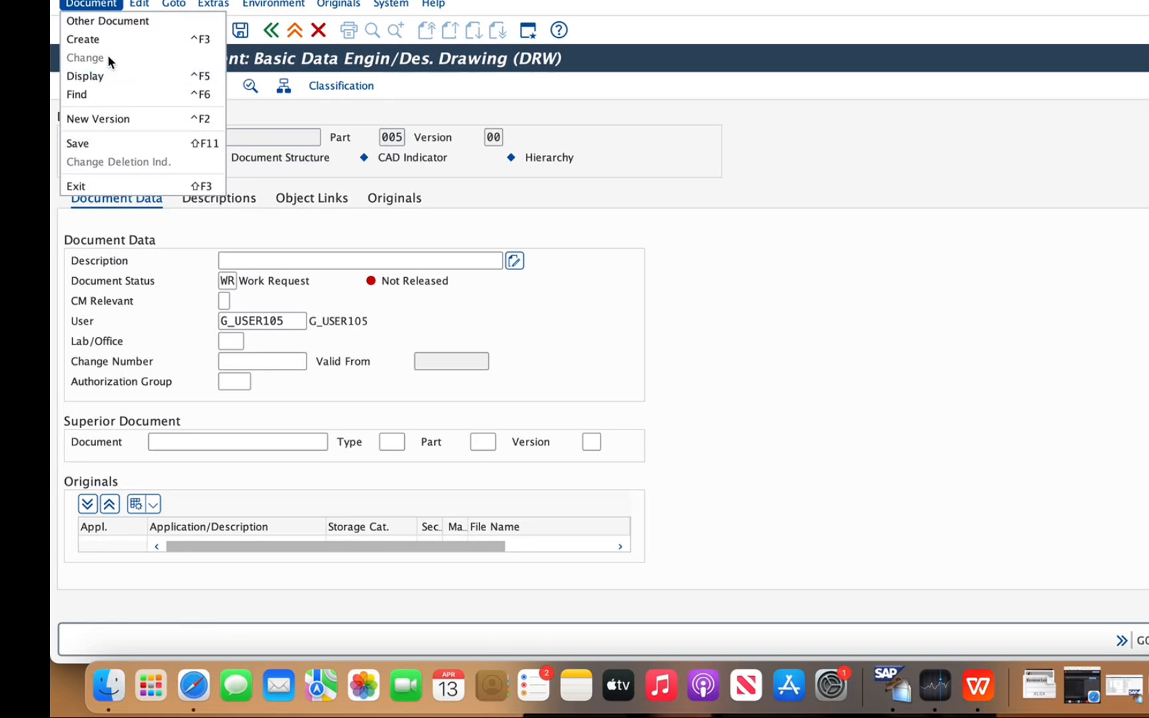
pyautogui.click(794, 233)
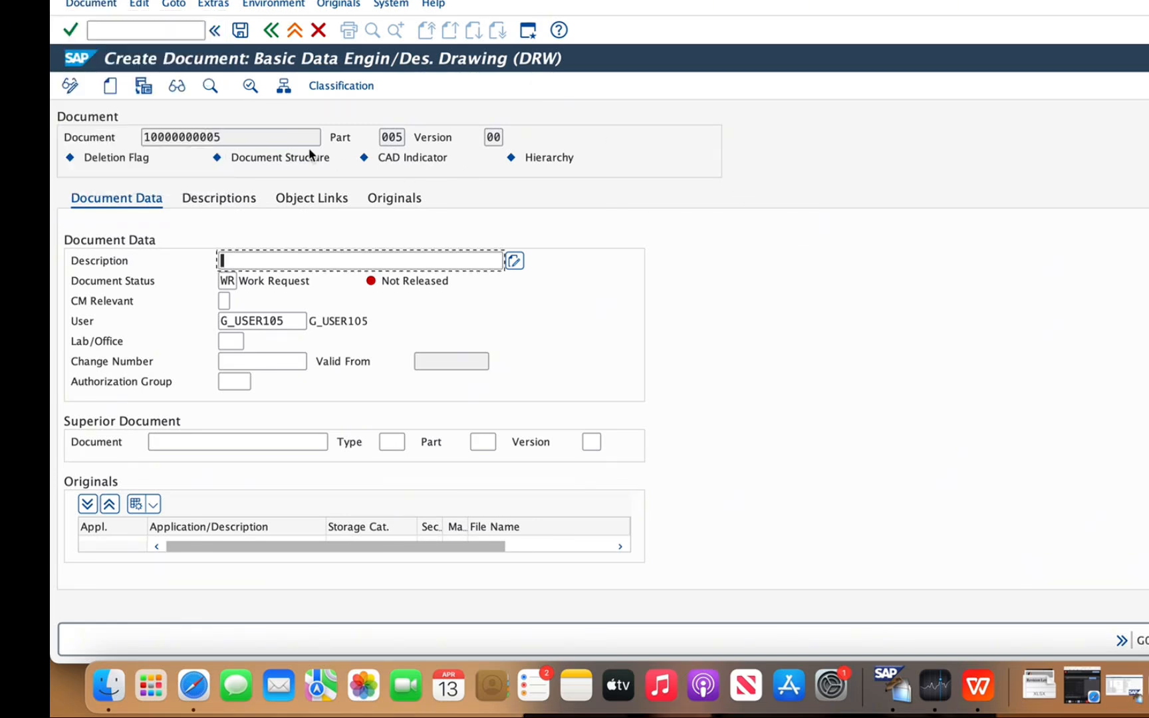
pyautogui.click(317, 32)
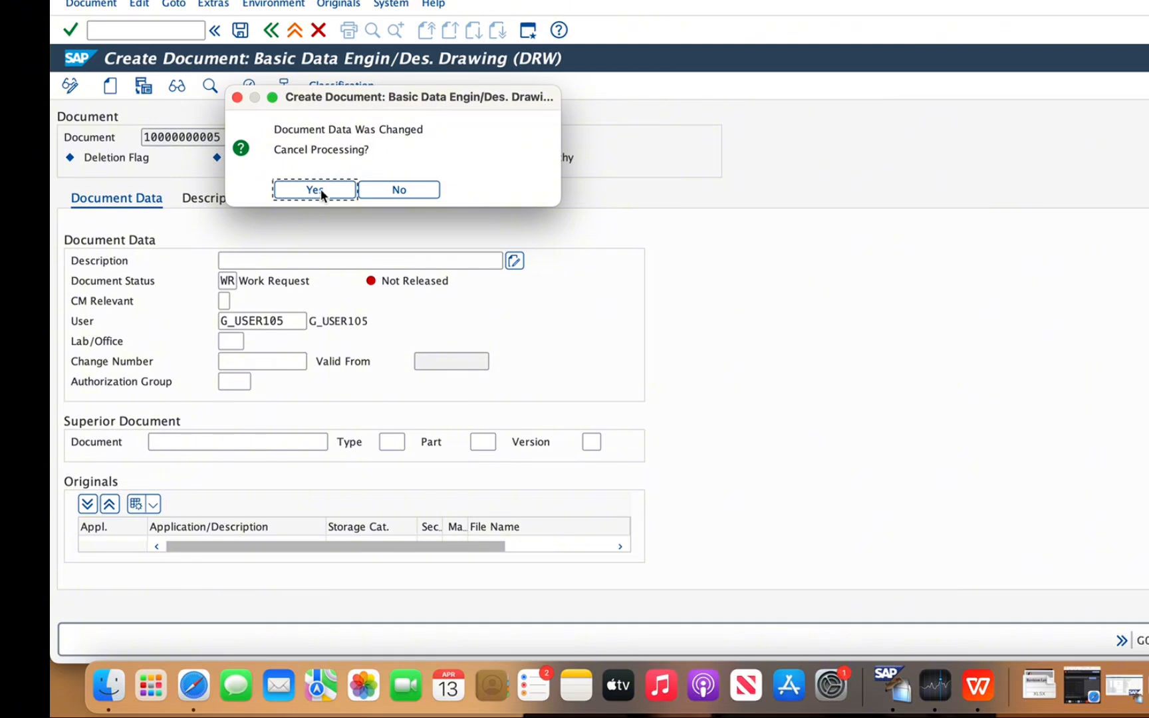
pyautogui.click(336, 190)
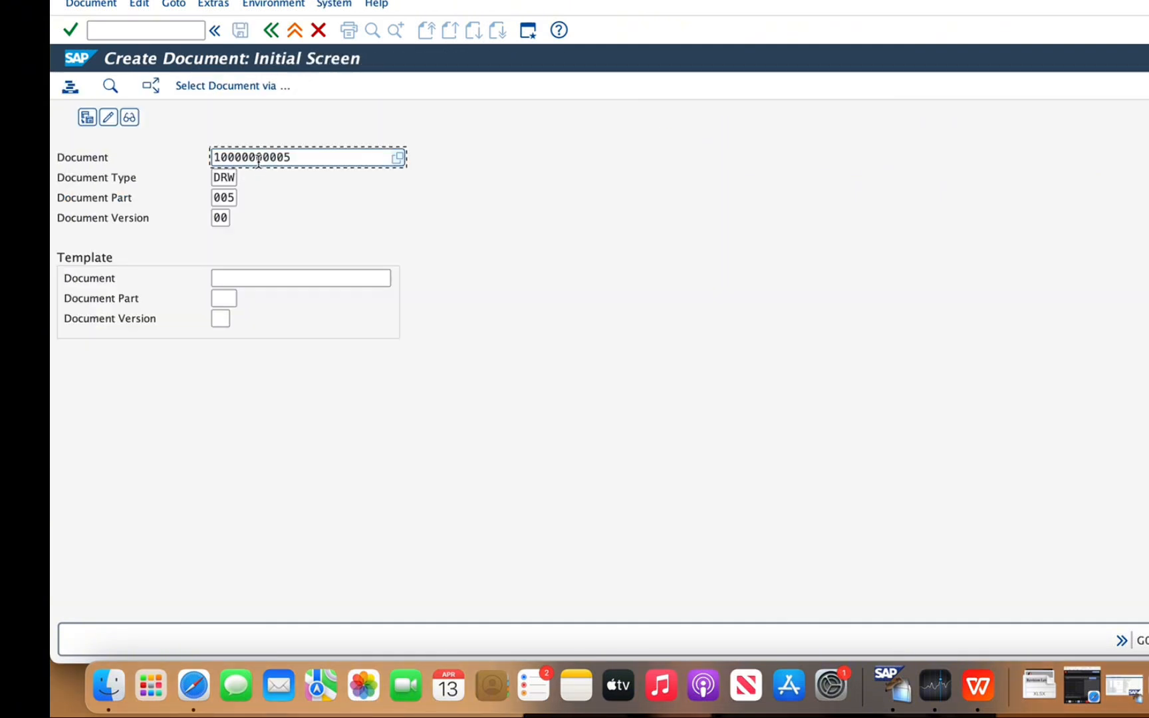
pyautogui.click(116, 7)
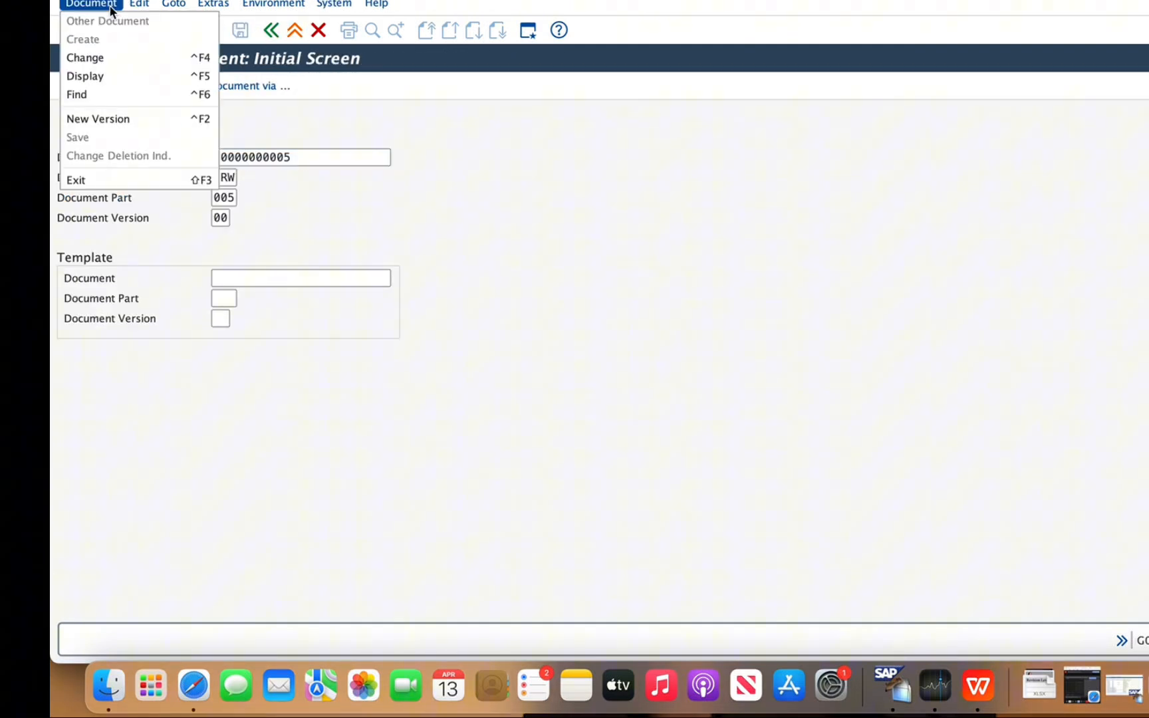
pyautogui.click(99, 58)
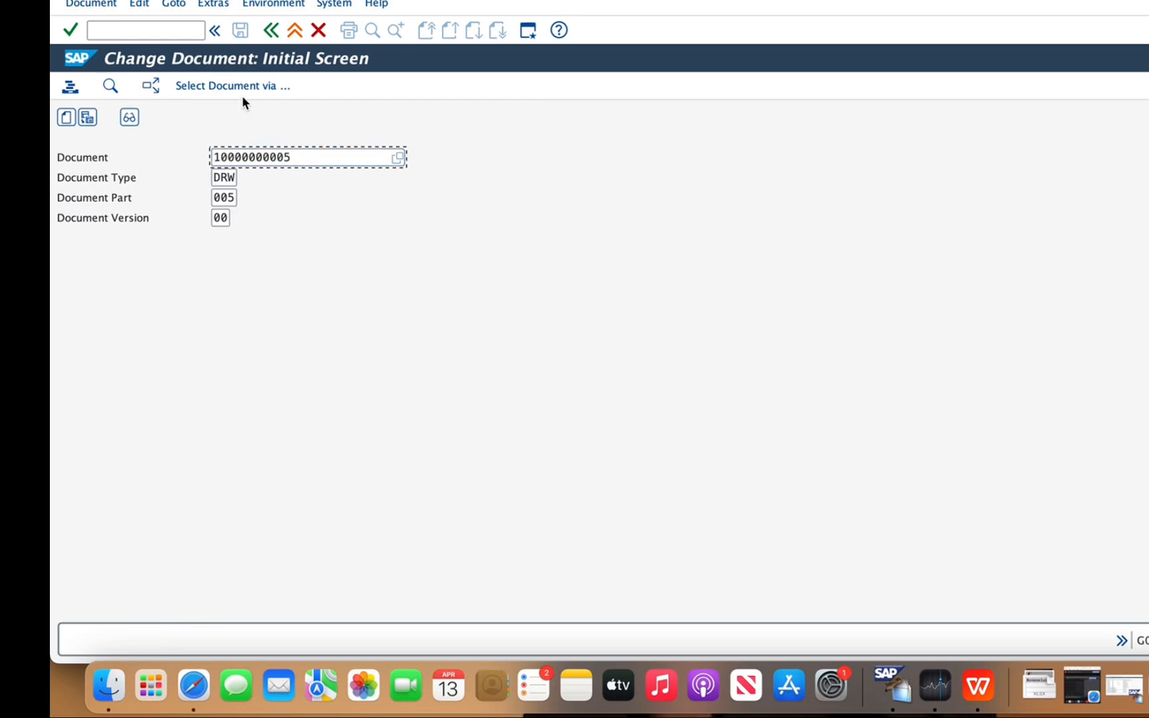
pyautogui.press('Return')
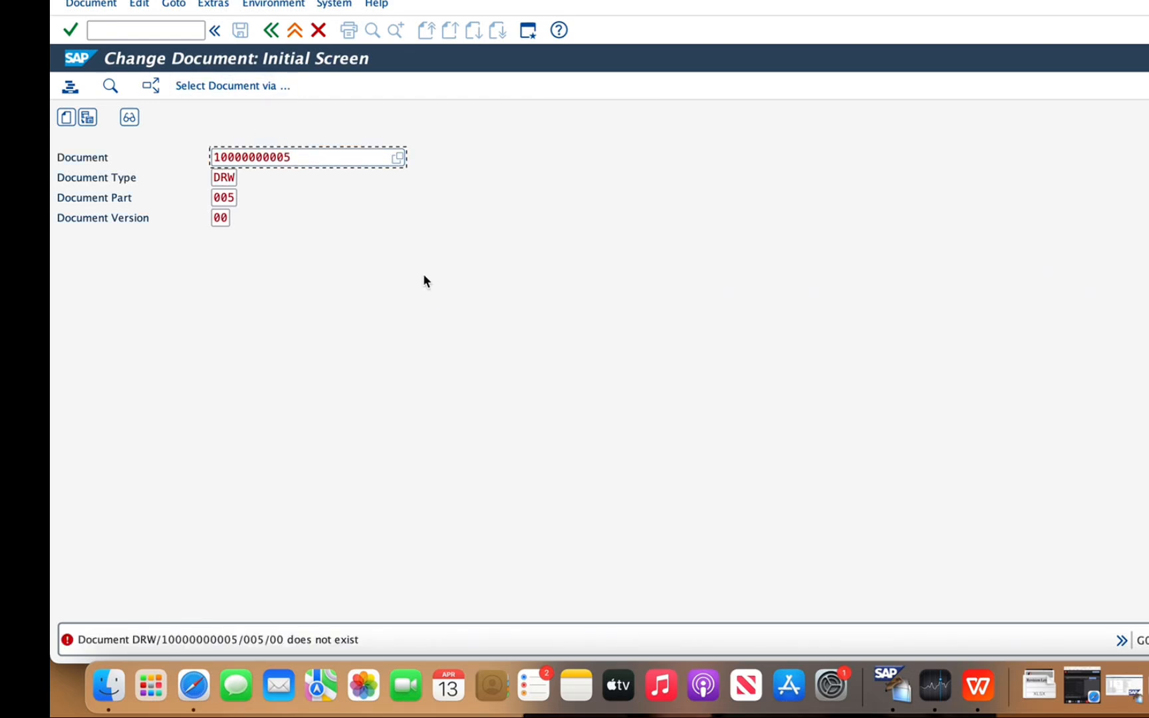
pyautogui.click(362, 151)
pyautogui.click(398, 158)
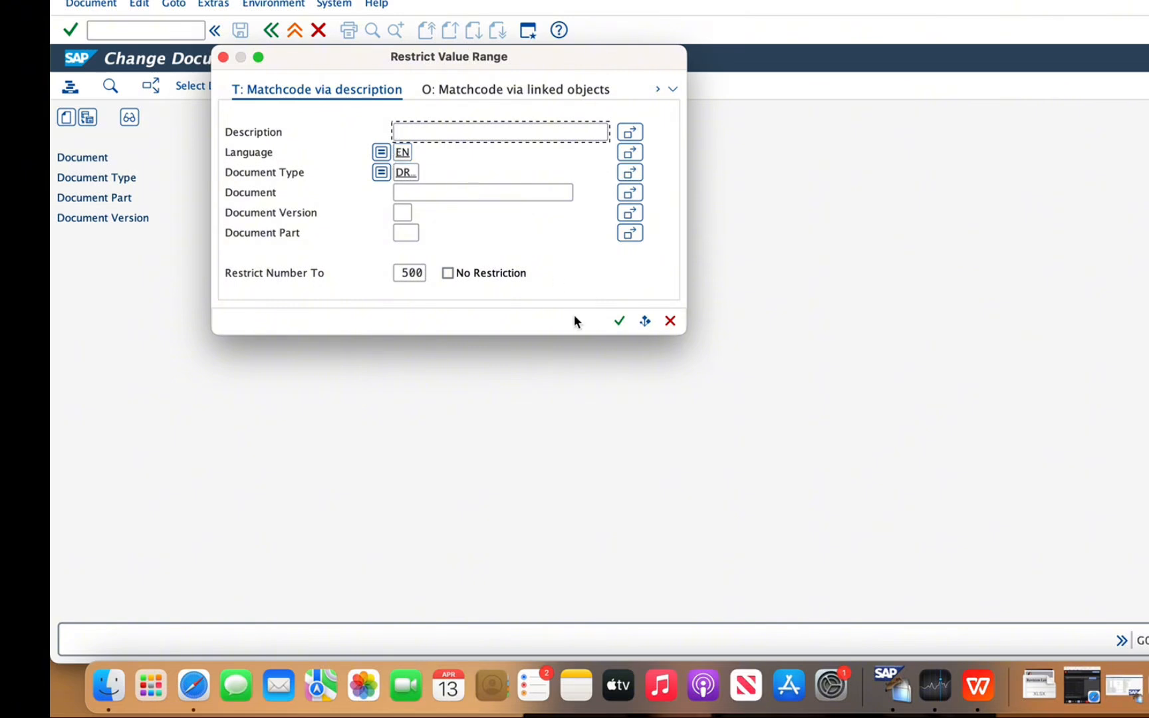
pyautogui.click(618, 321)
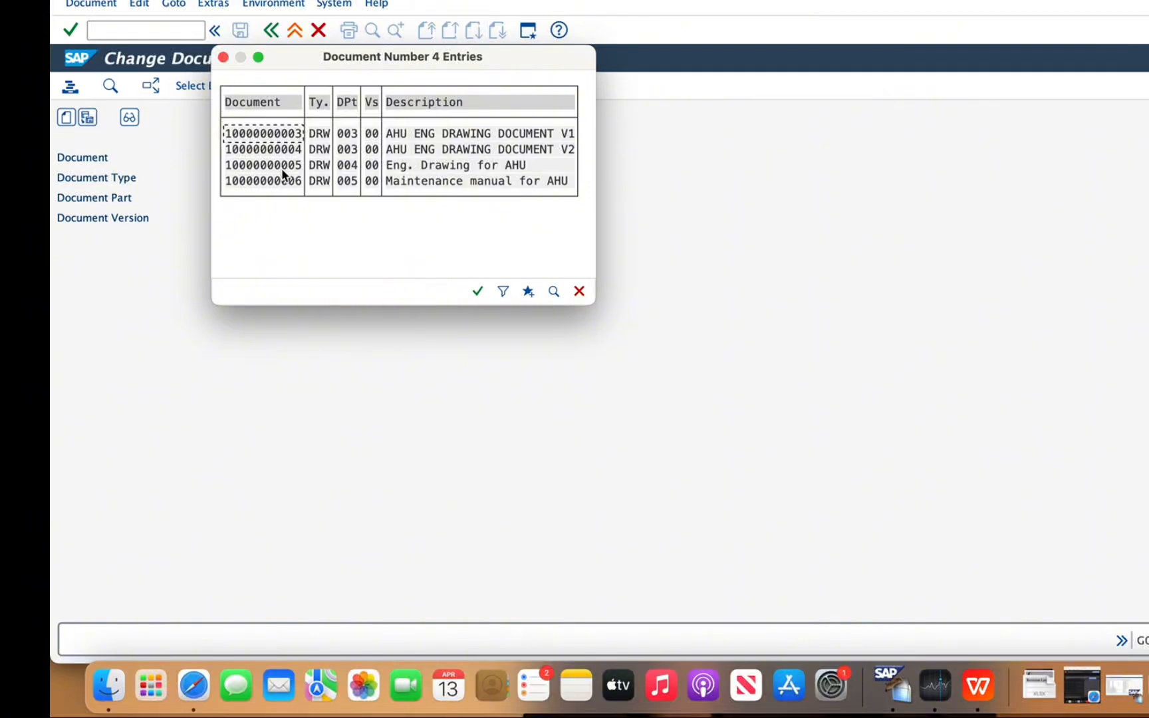
pyautogui.click(288, 179)
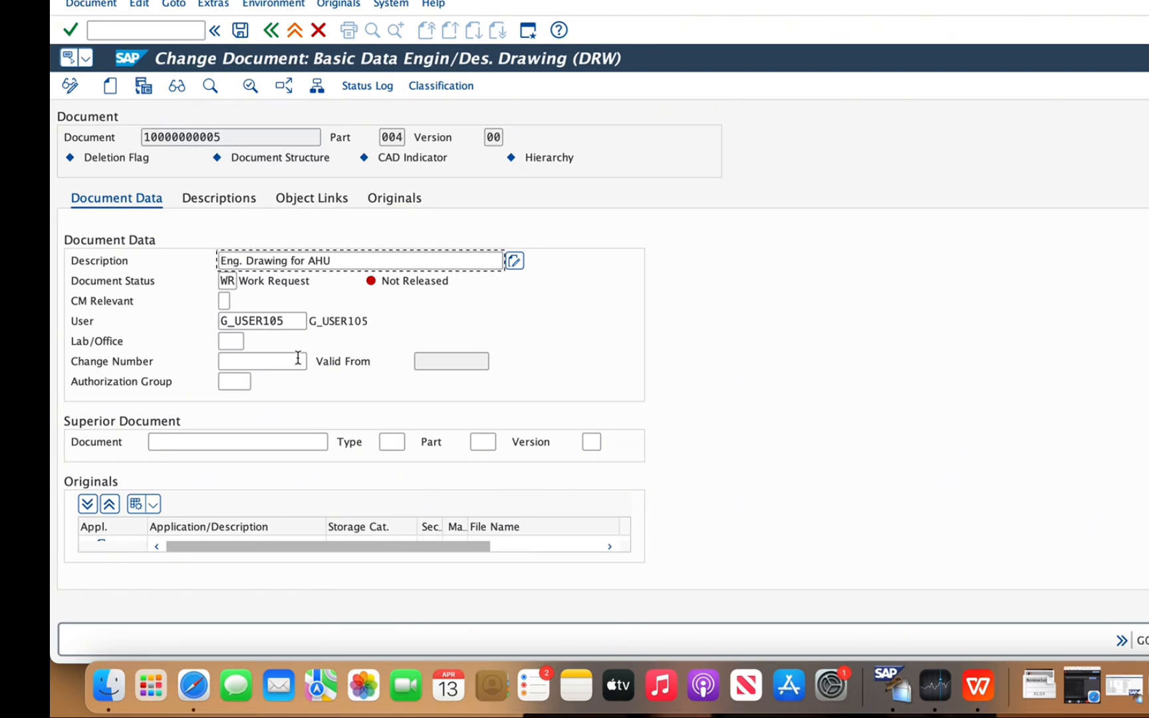
pyautogui.click(258, 442)
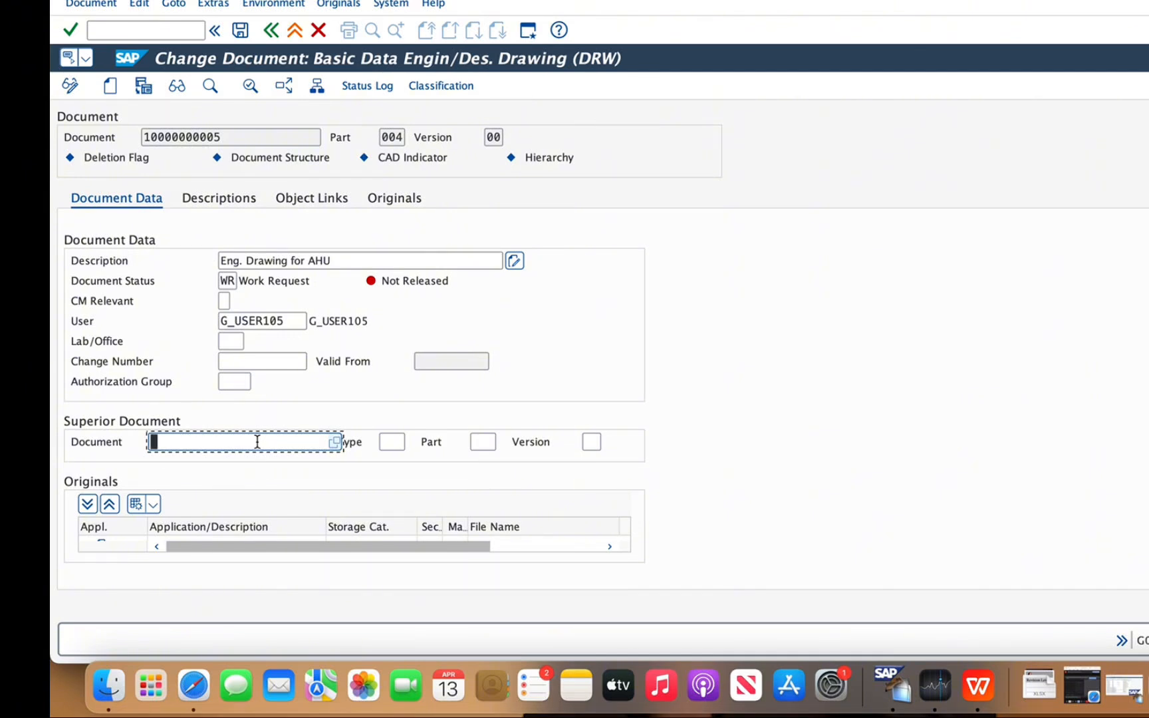
pyautogui.click(336, 442)
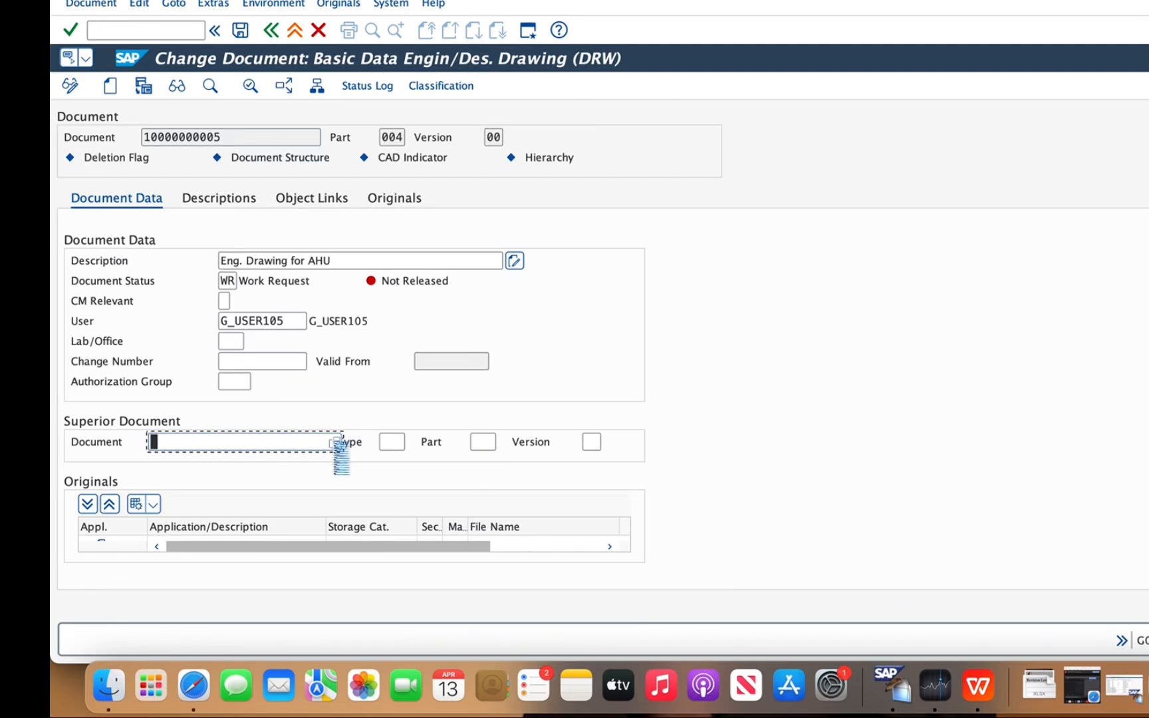
pyautogui.click(556, 625)
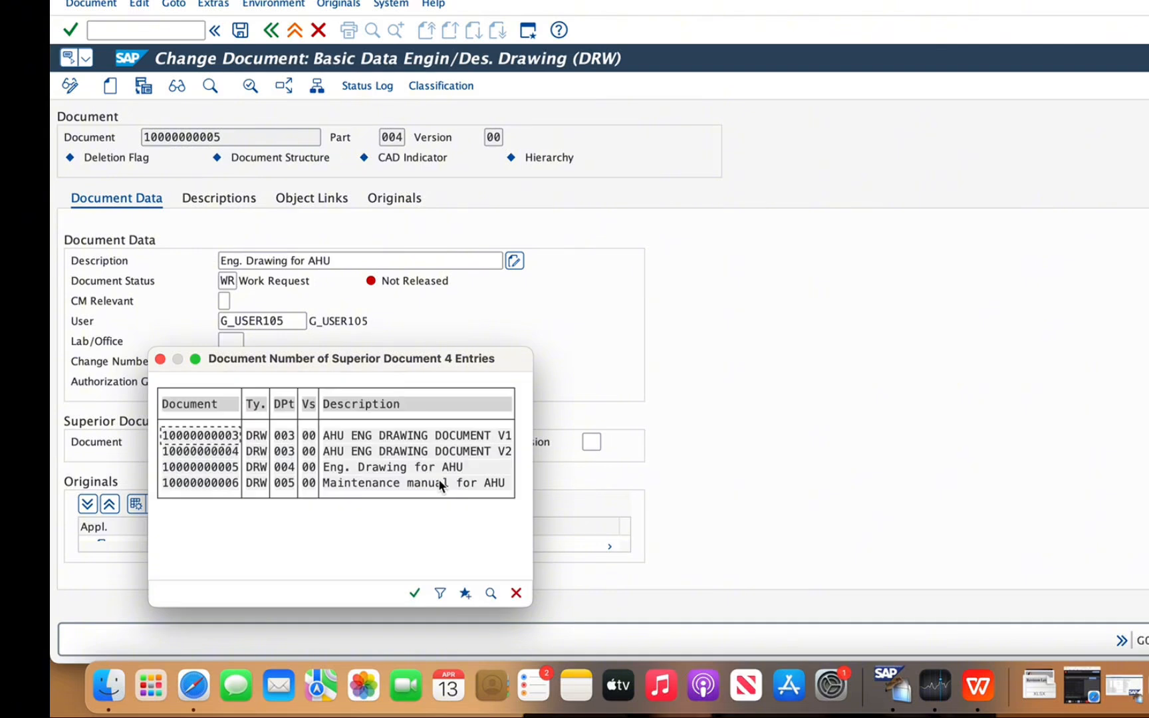
pyautogui.doubleClick(215, 484)
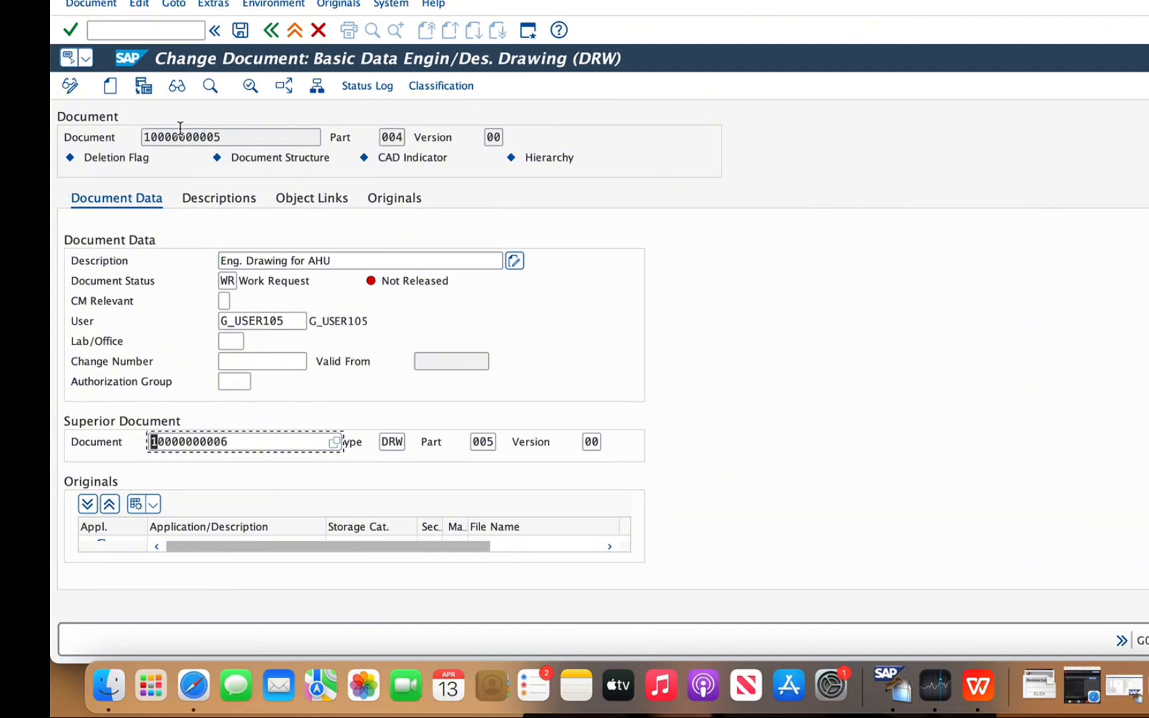
pyautogui.click(240, 30)
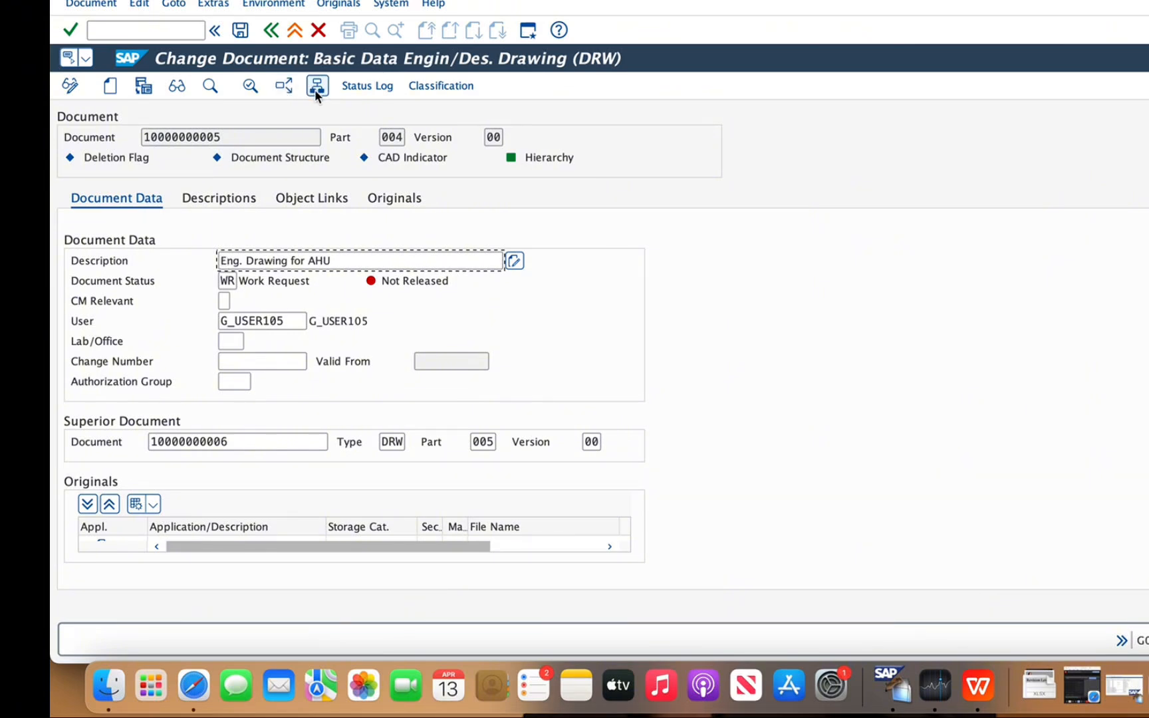
# Examine the document hierarchy of the engineering drawing and its superior maintenance manual
pyautogui.click(317, 89)
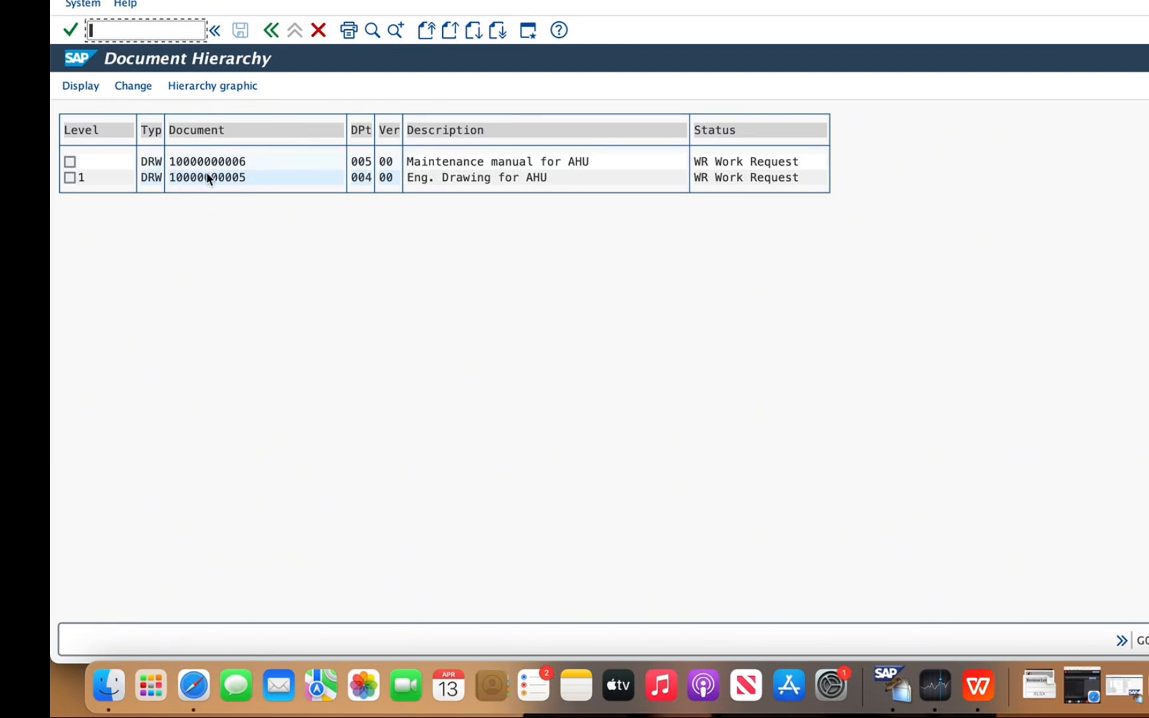
pyautogui.click(221, 86)
pyautogui.click(70, 161)
pyautogui.click(272, 31)
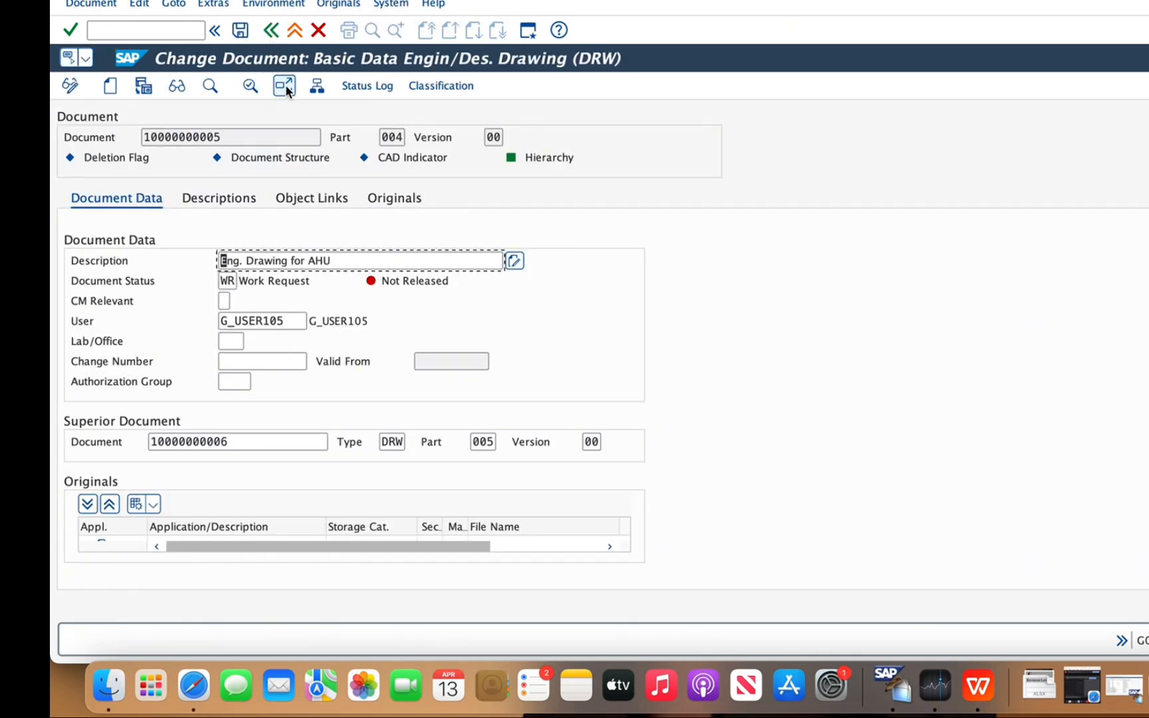
# Examine the engineering drawing's product structure, expanding the superior document's subordinate documents and functional location links
pyautogui.click(284, 85)
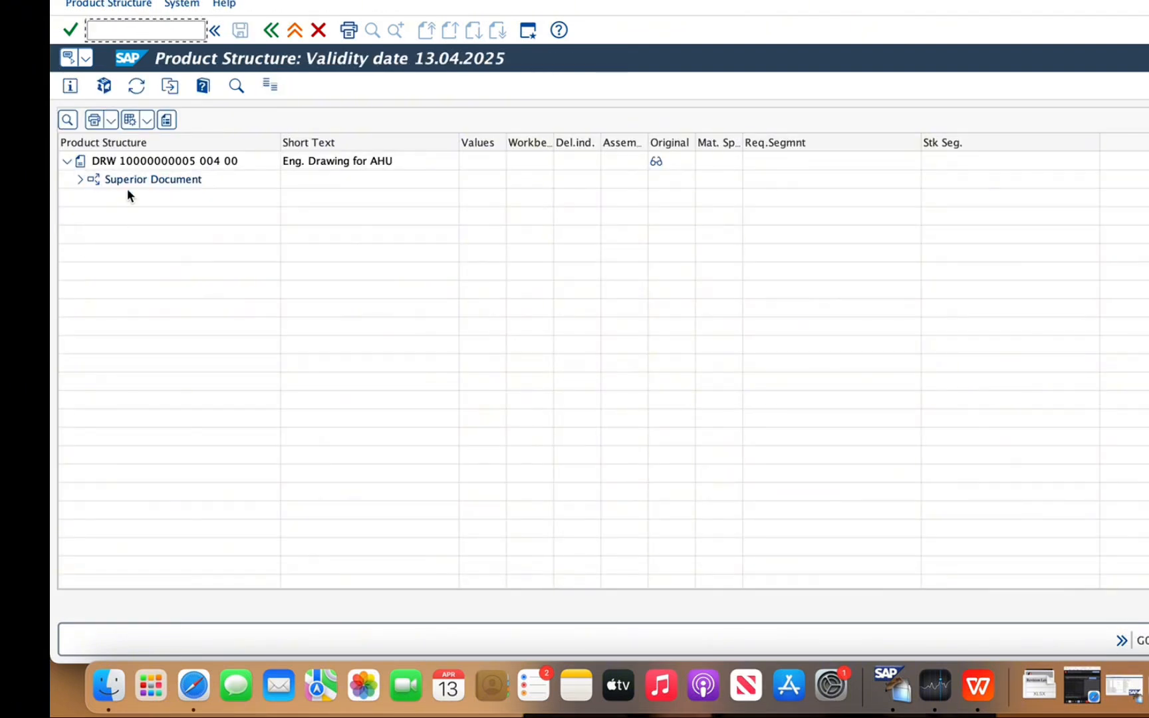
pyautogui.click(67, 160)
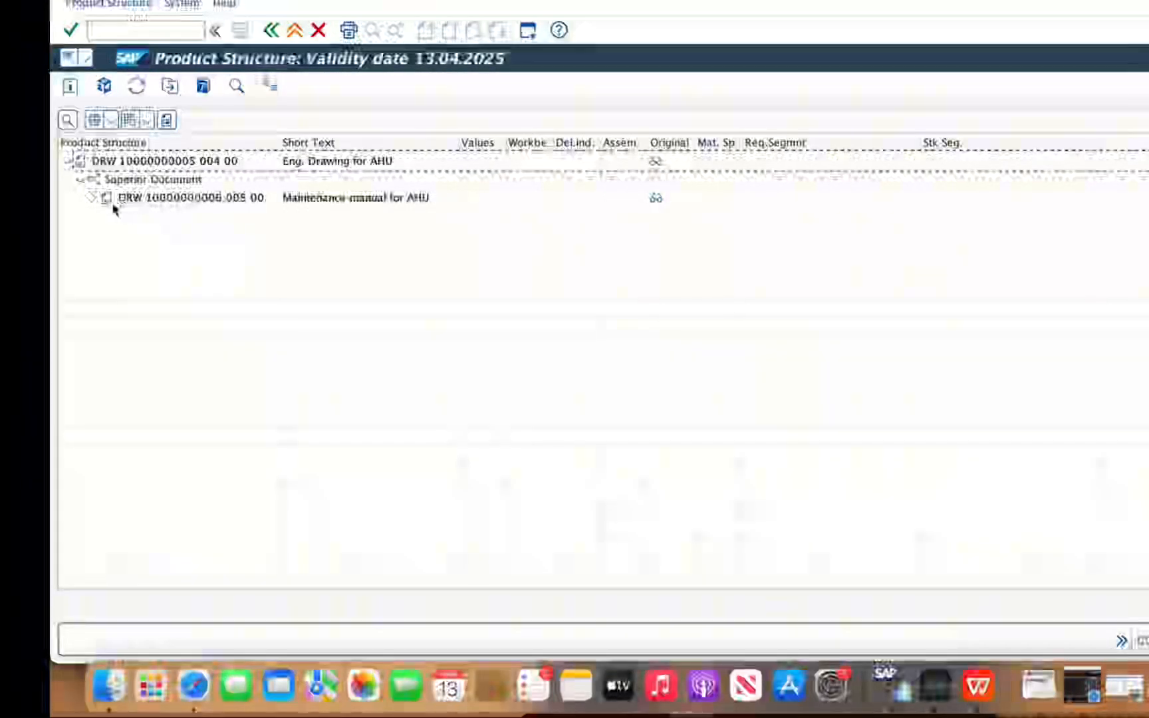
pyautogui.click(94, 199)
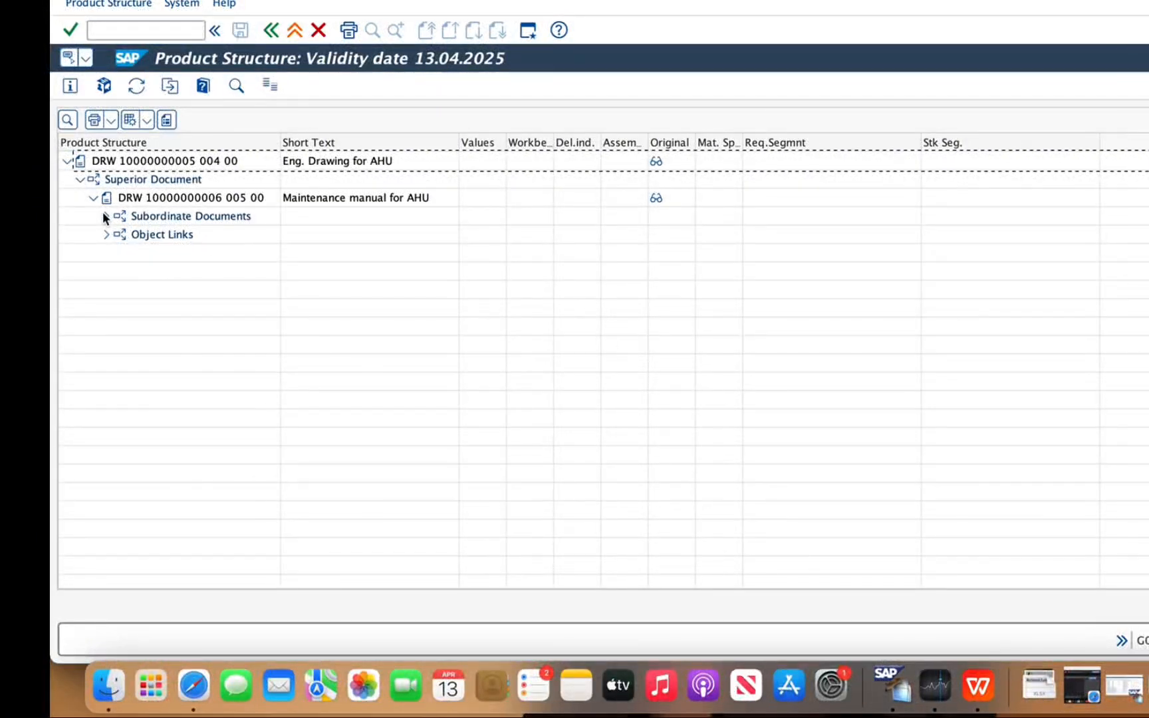
pyautogui.click(106, 216)
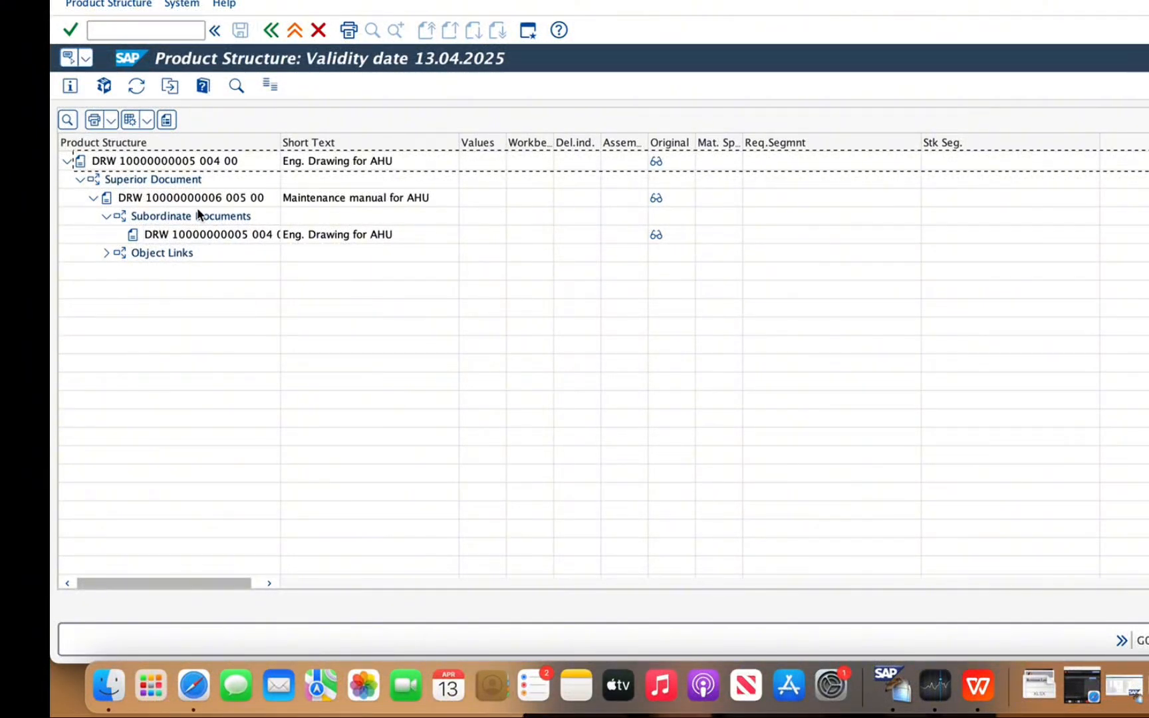
pyautogui.click(106, 254)
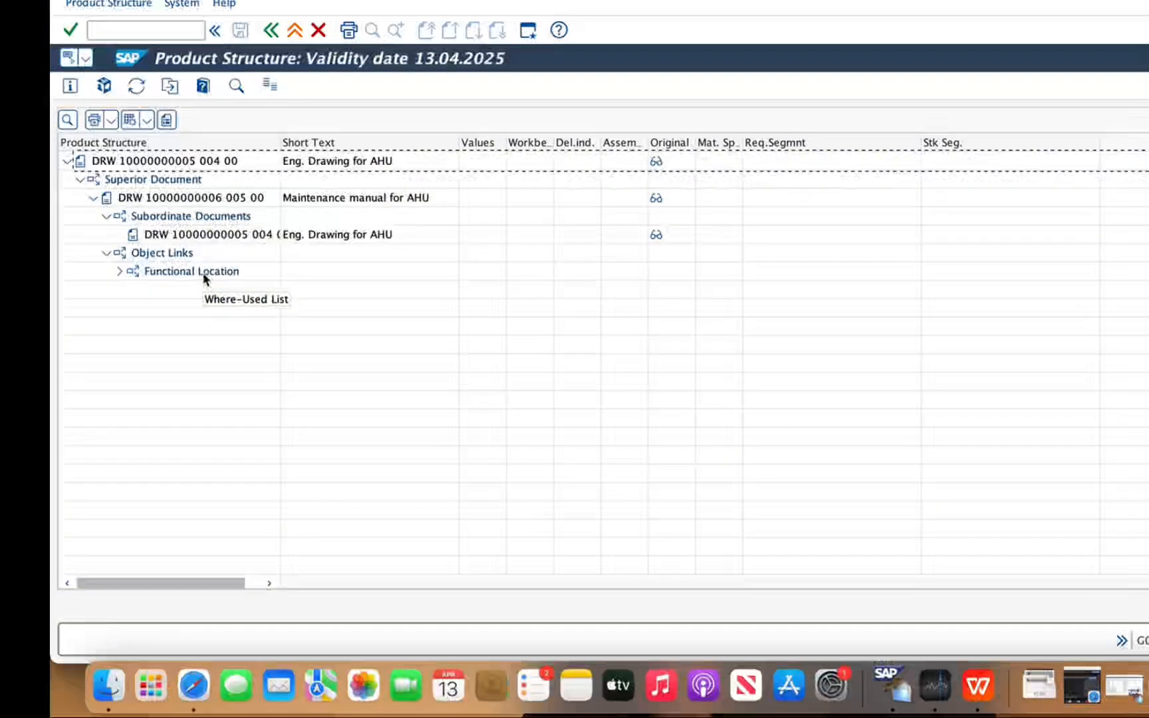
pyautogui.click(119, 270)
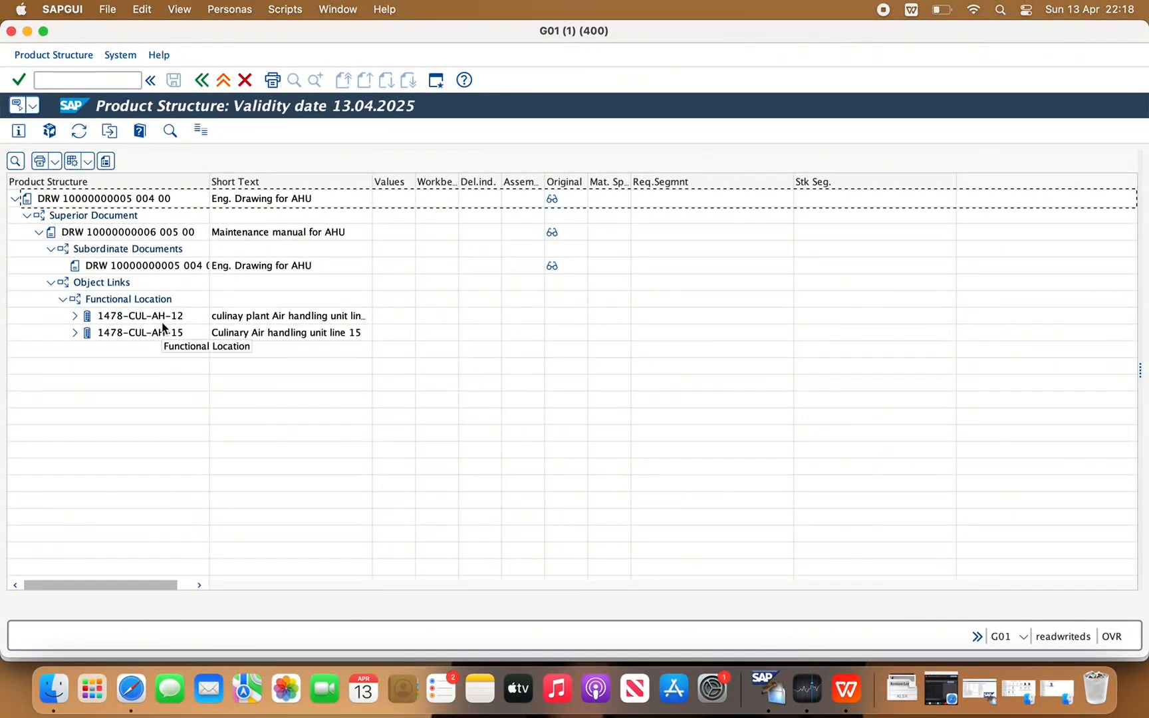
pyautogui.click(181, 317)
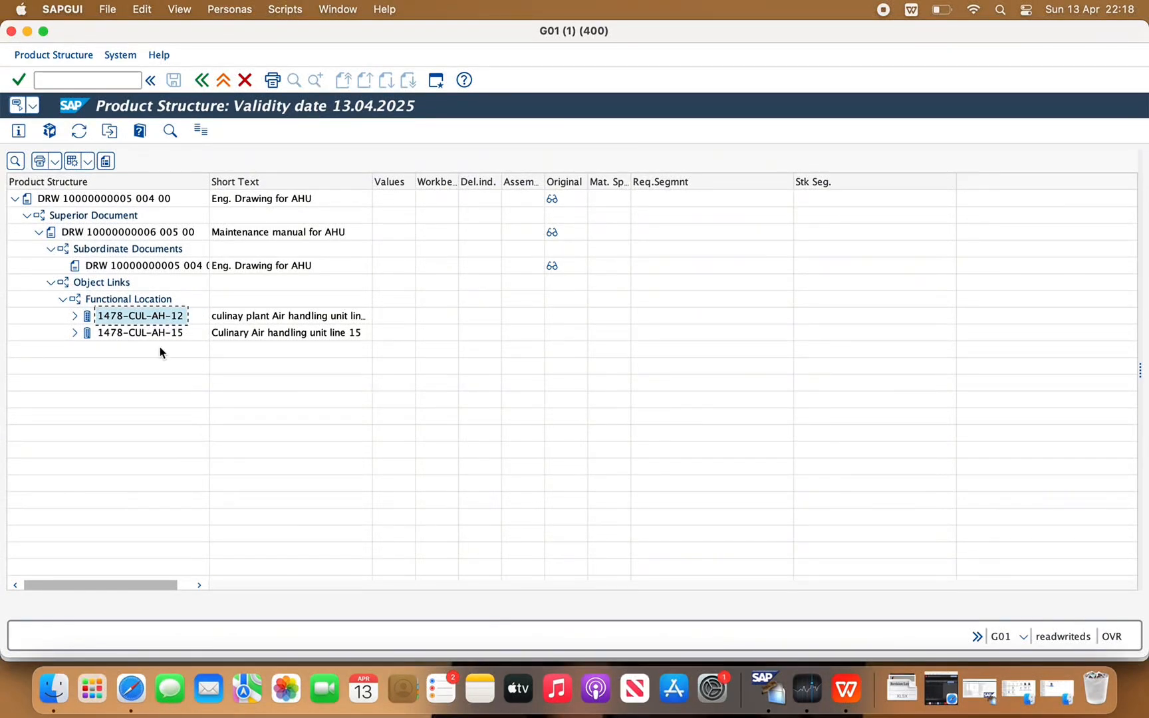
# Switch to the SAP Fiori home page in Safari, search for "change technical" and open the Change Technical Object app
pyautogui.click(131, 688)
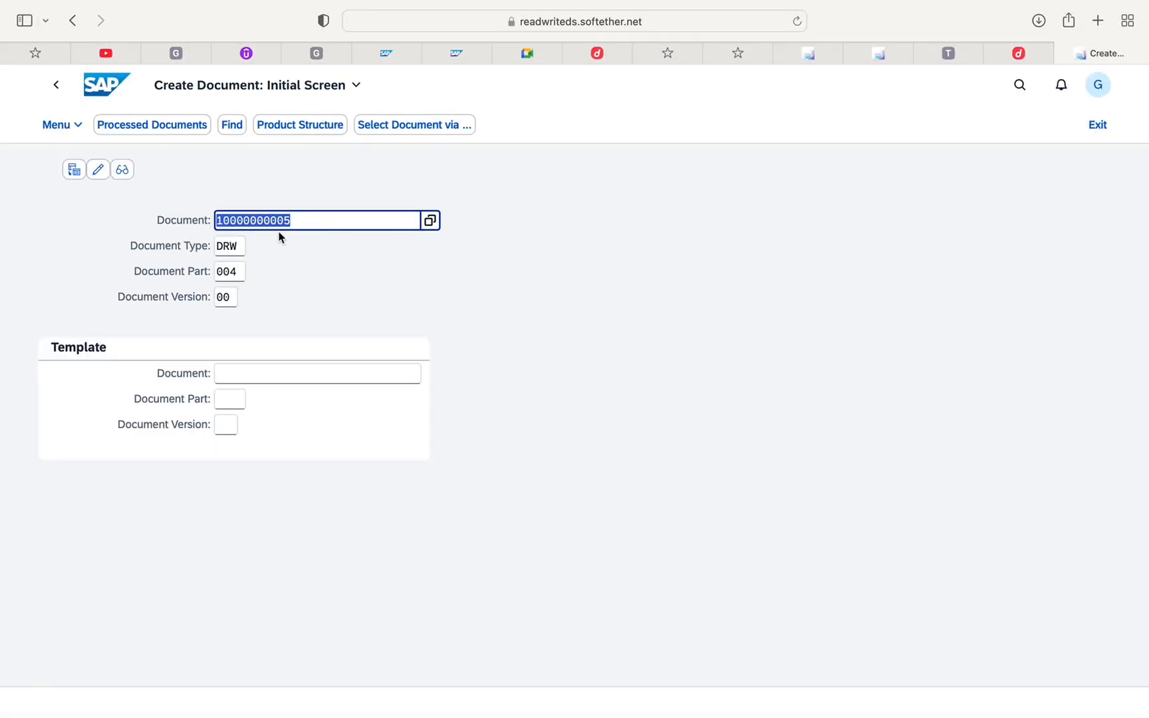
pyautogui.click(107, 86)
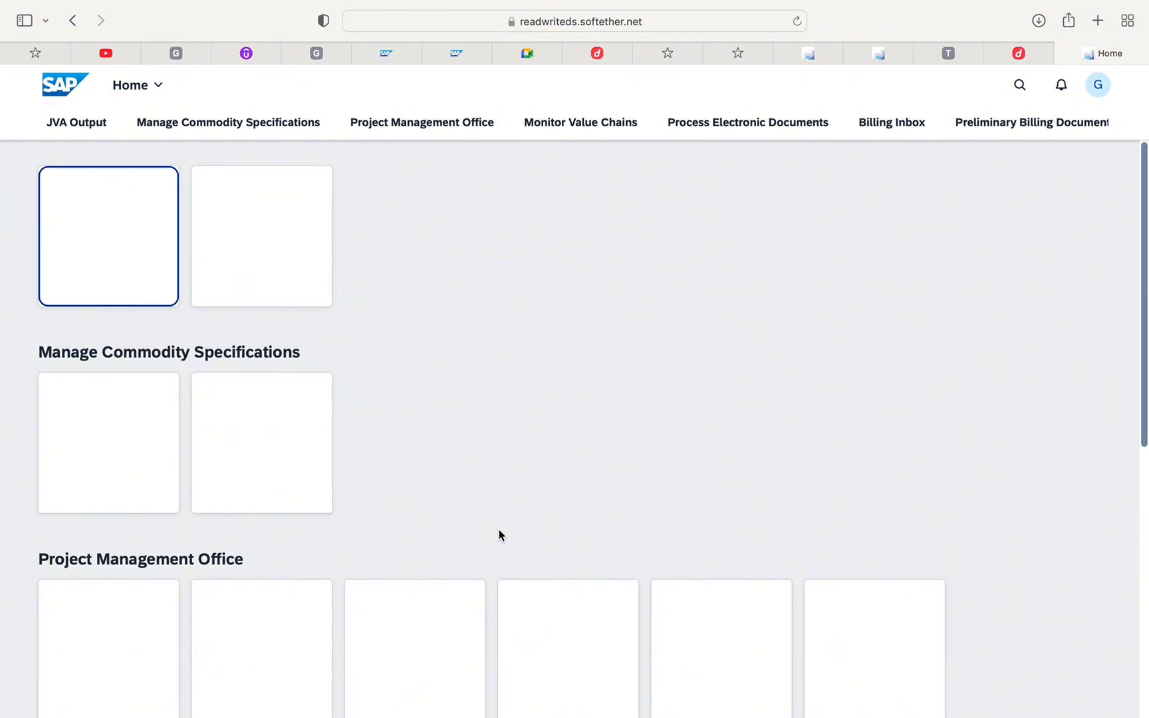
pyautogui.click(1020, 85)
pyautogui.write('change')
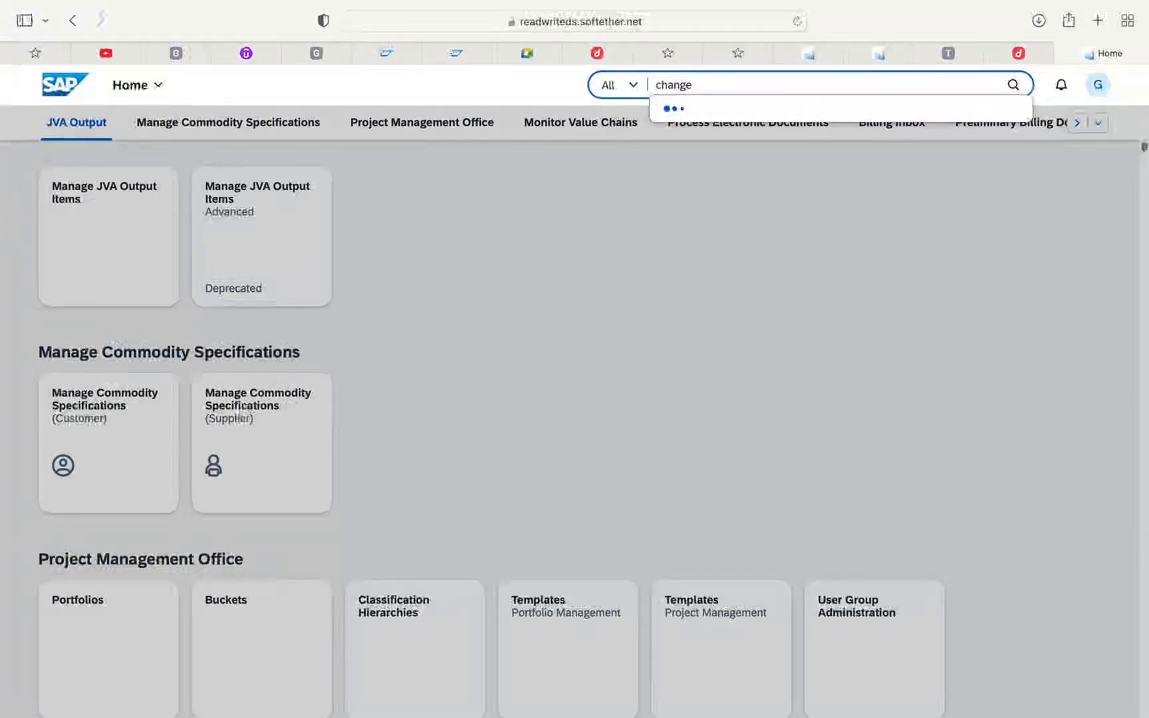
pyautogui.write(' technical')
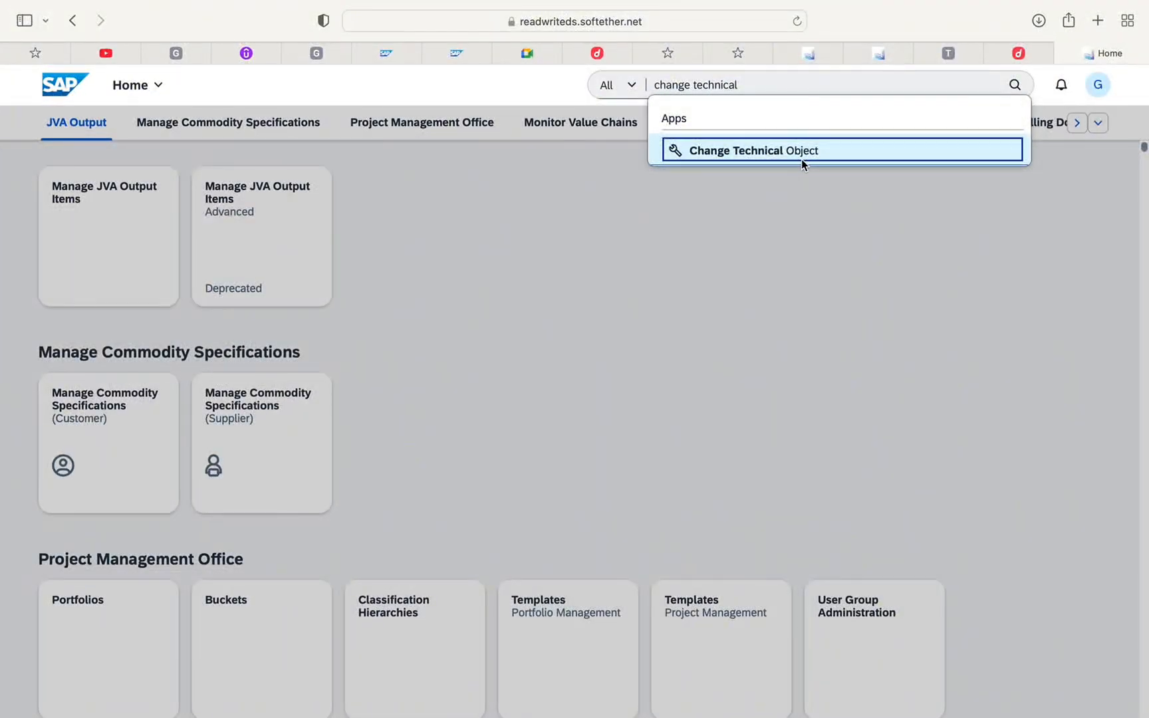
pyautogui.click(804, 154)
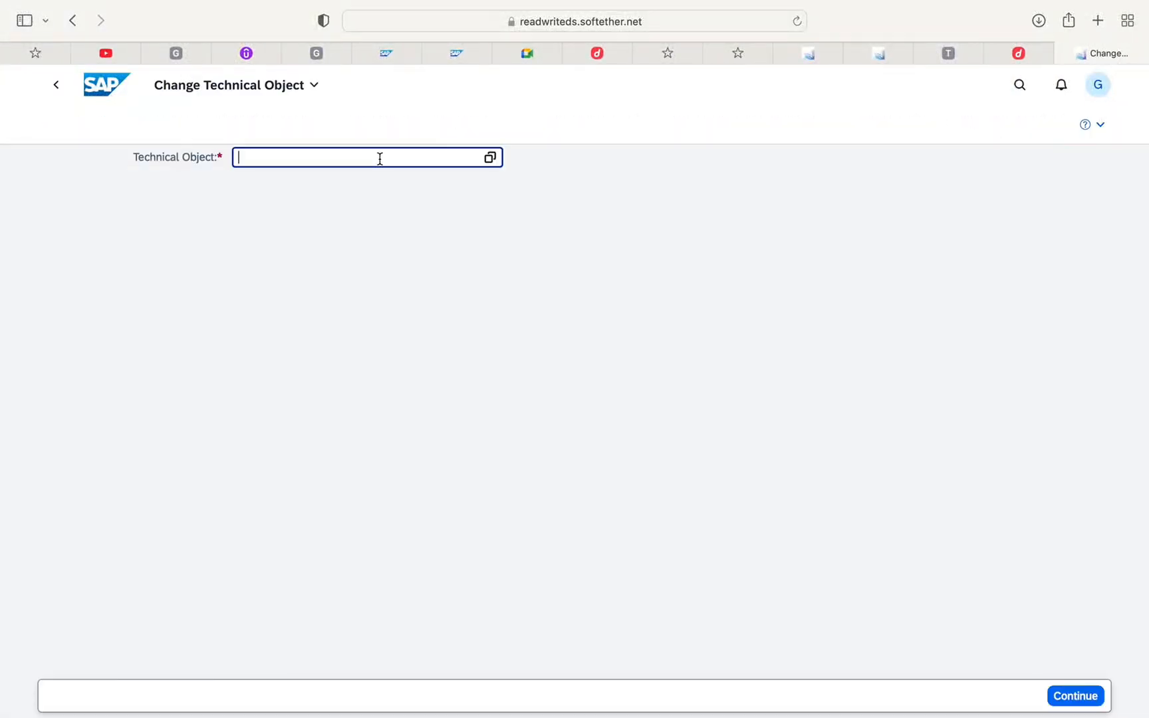
pyautogui.press('super+v')
pyautogui.press('BackSpace')
pyautogui.press('BackSpace')
pyautogui.press('BackSpace')
pyautogui.press('BackSpace')
pyautogui.press('BackSpace')
pyautogui.press('BackSpace')
pyautogui.press('BackSpace')
pyautogui.press('BackSpace')
pyautogui.press('BackSpace')
pyautogui.press('BackSpace')
pyautogui.press('BackSpace')
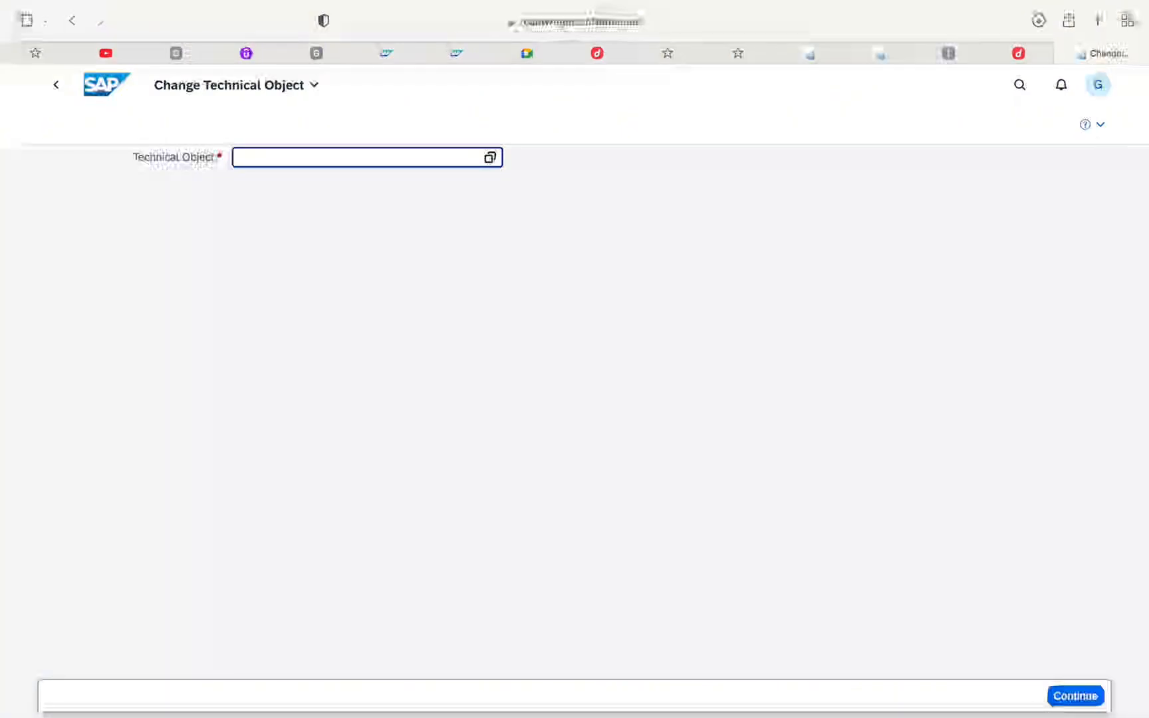
pyautogui.write('1478')
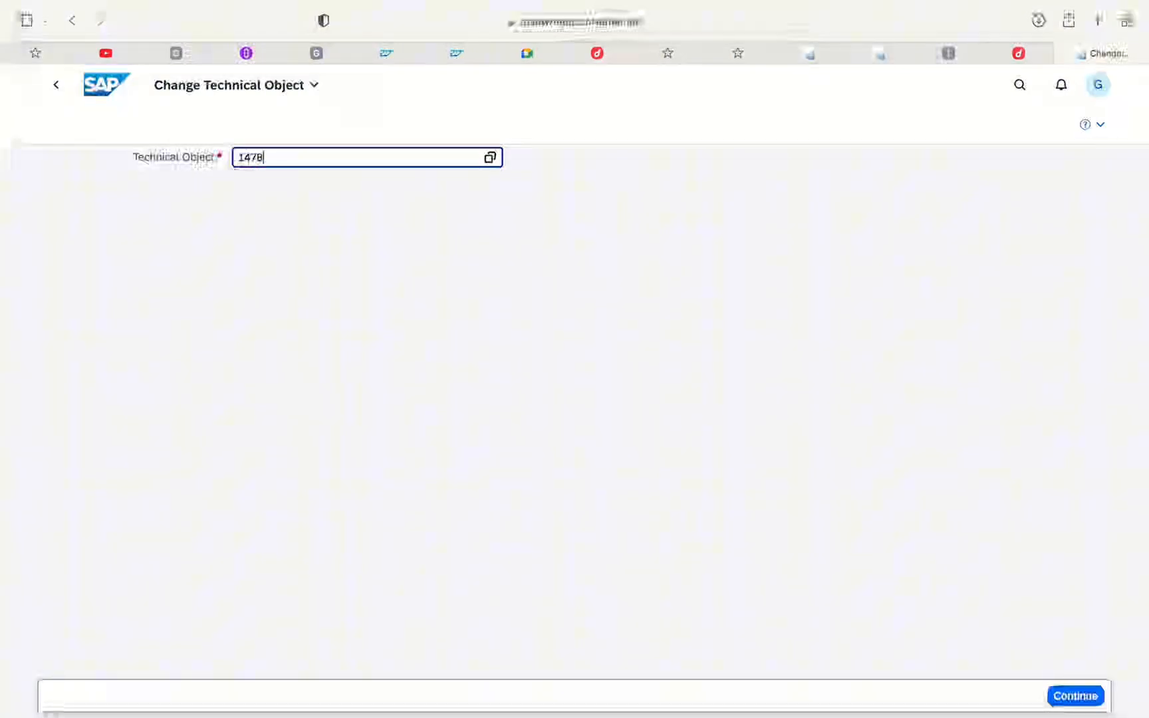
pyautogui.write('-cul-')
# Switch to SAP GUI, copy functional location 1478-CUL-AH-12 from the Move Functional Location Hierarchy dialog, and return to Safari
pyautogui.moveTo(800, 709)
pyautogui.click(772, 695)
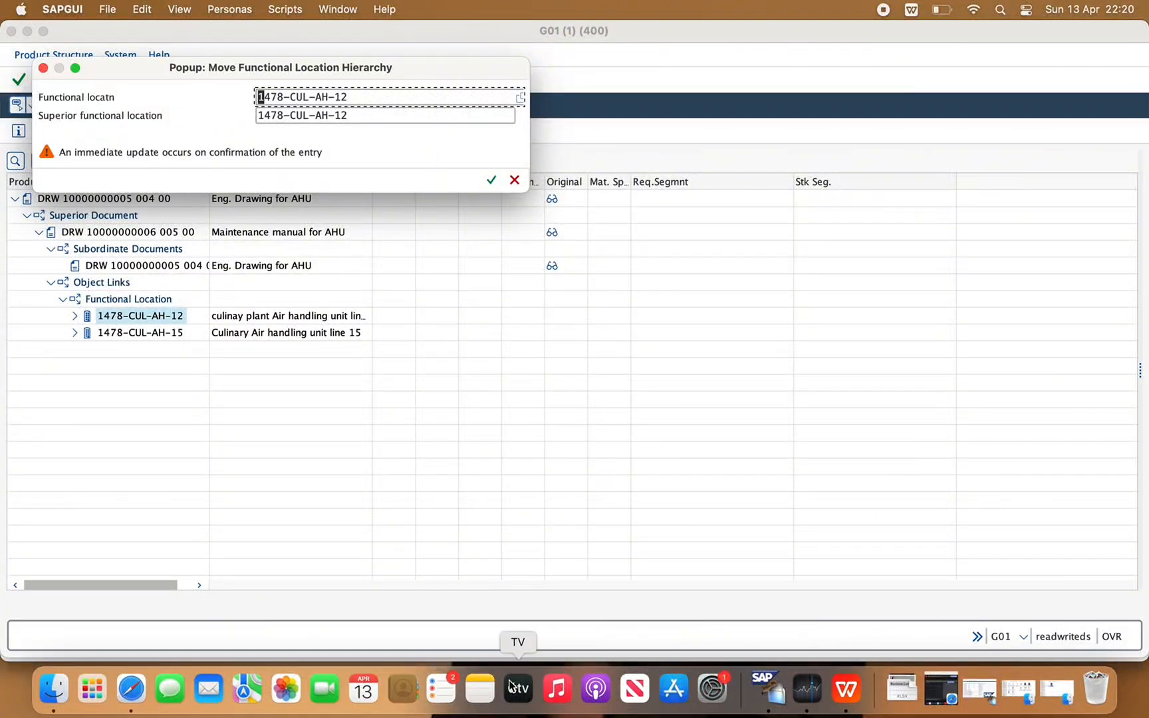
pyautogui.moveTo(349, 97); pyautogui.dragTo(246, 98)
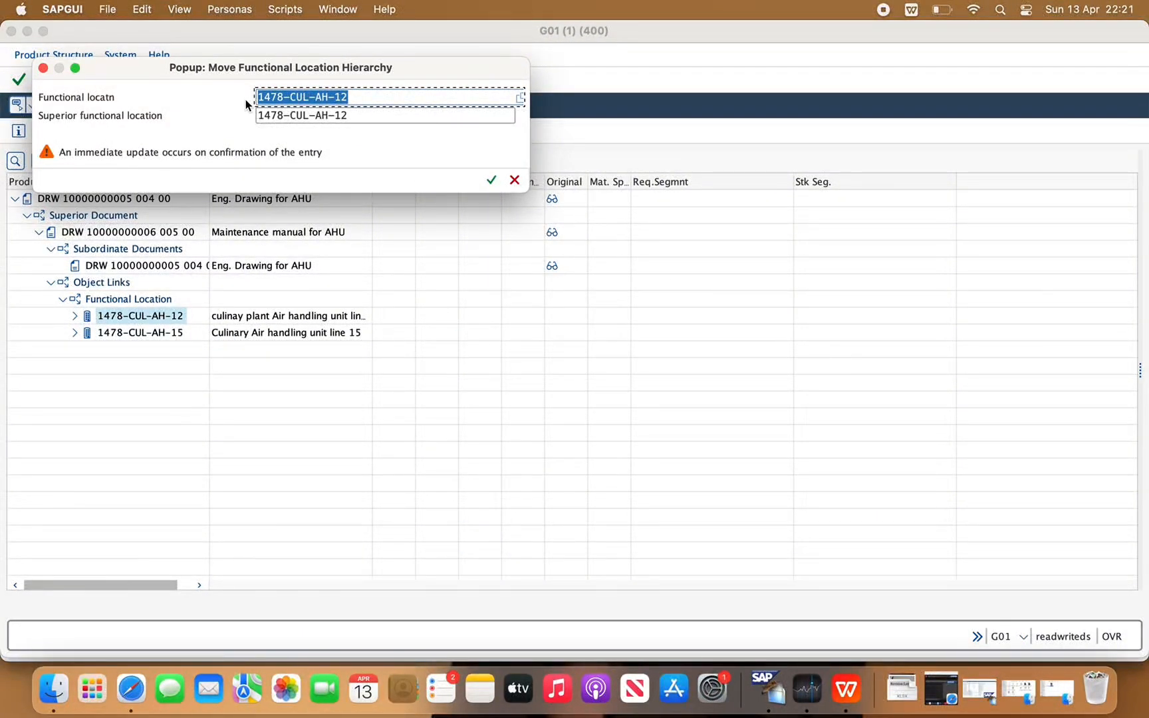
pyautogui.press('super+c')
pyautogui.click(128, 674)
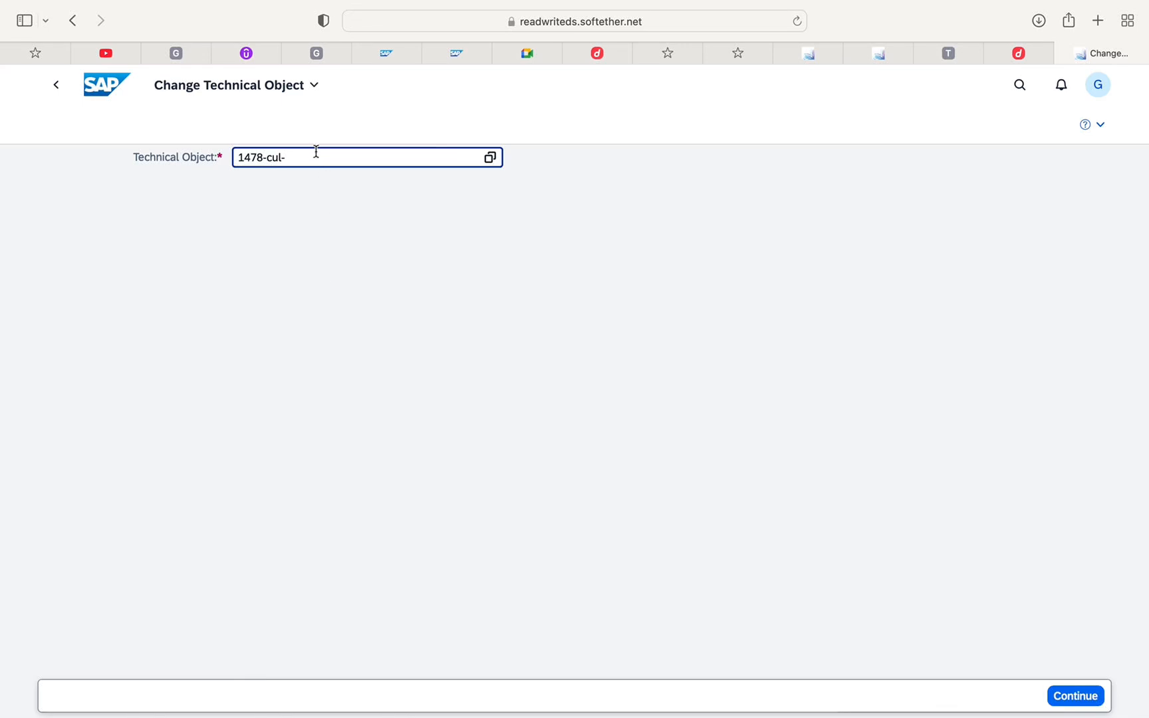
# Open technical object 1478-CUL-AH-12 in Change Technical Object and check its linked documents
pyautogui.moveTo(239, 154)
pyautogui.mouseDown()
pyautogui.moveTo(262, 156)
pyautogui.moveTo(238, 155)
pyautogui.mouseUp()
pyautogui.press('super+v')
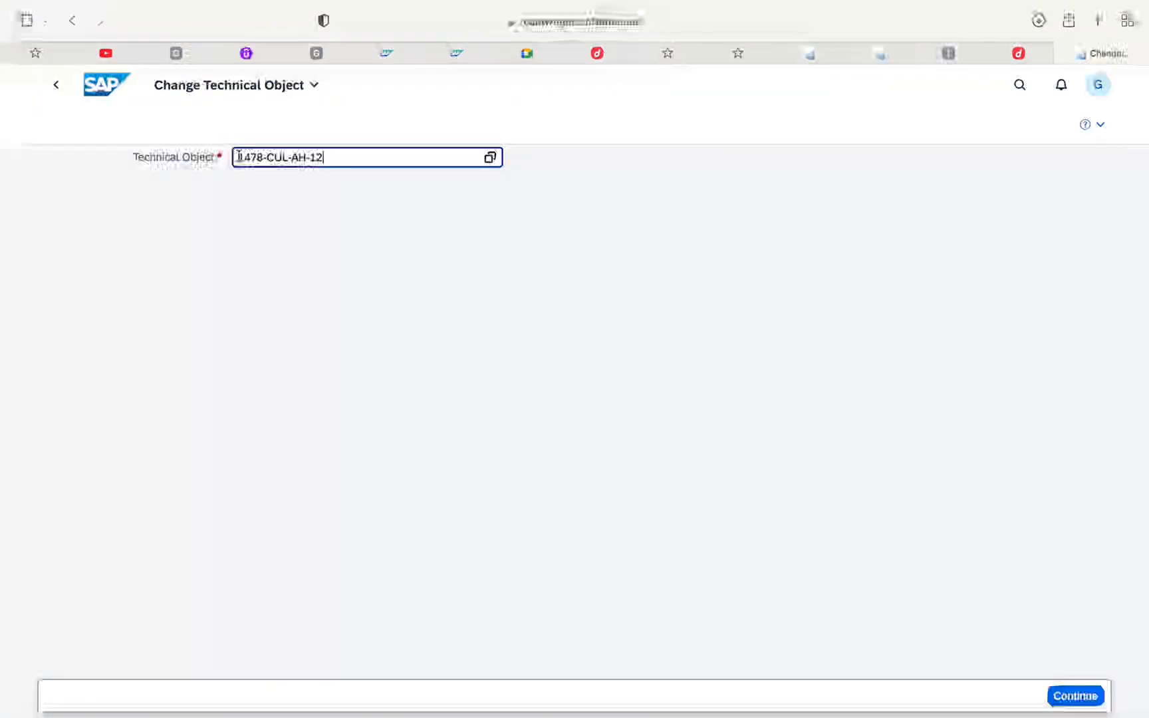
pyautogui.click(1065, 696)
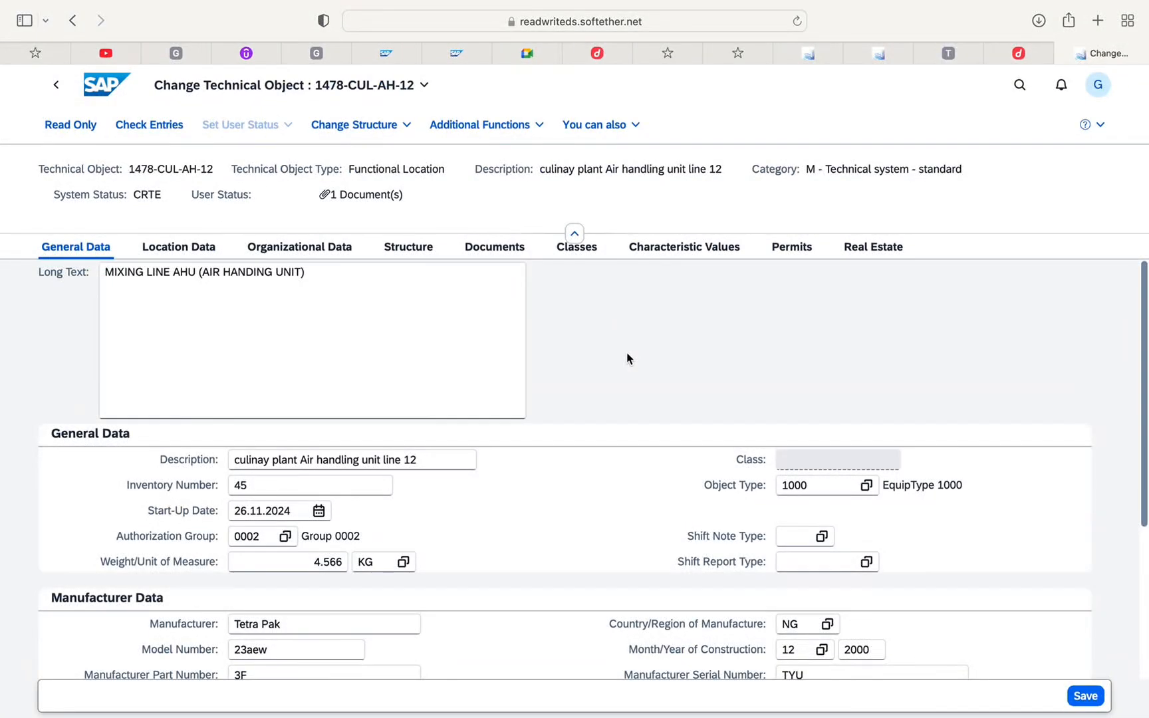
pyautogui.doubleClick(356, 198)
pyautogui.click(391, 220)
# Cancel the functional location hierarchy move in SAP GUI, select 1478-CUL-AH-15 in the product structure, and return to Safari
pyautogui.click(769, 689)
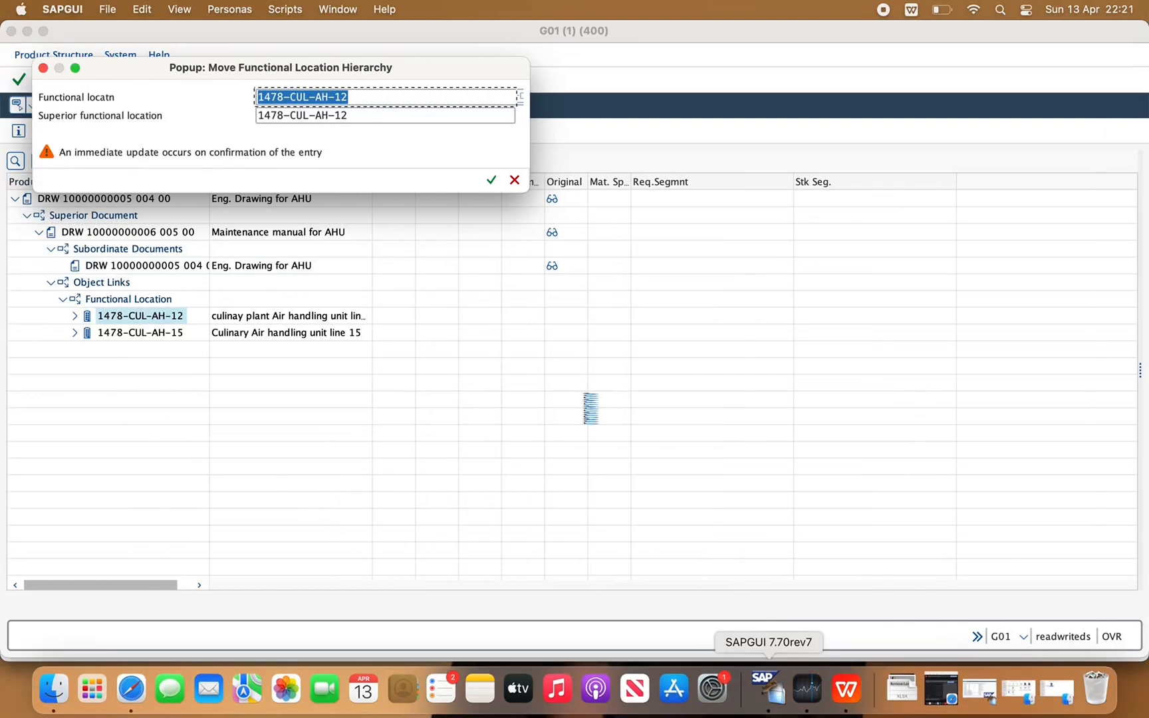
pyautogui.click(514, 180)
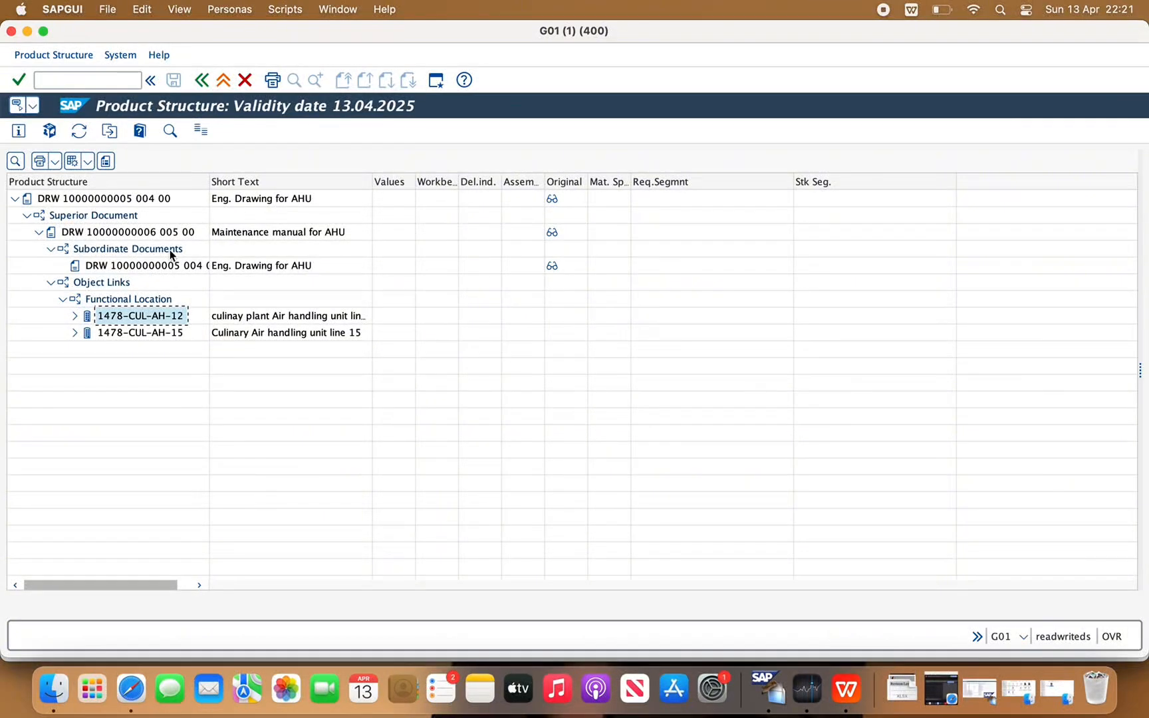
pyautogui.click(145, 334)
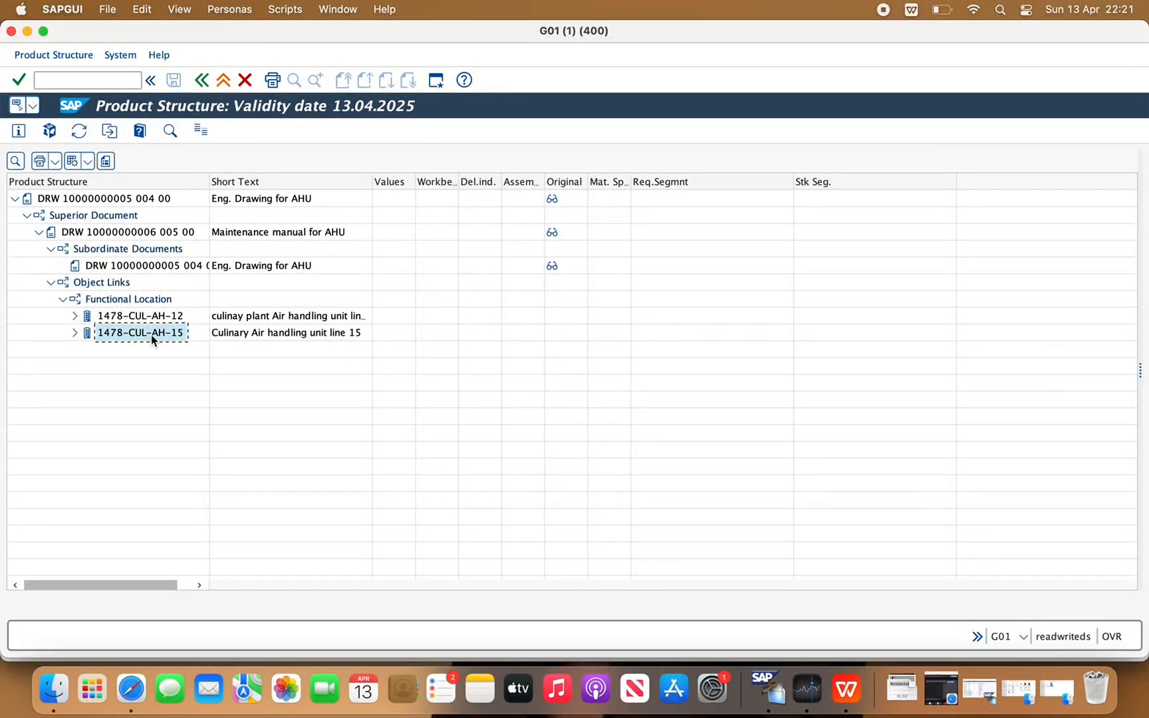
pyautogui.click(131, 689)
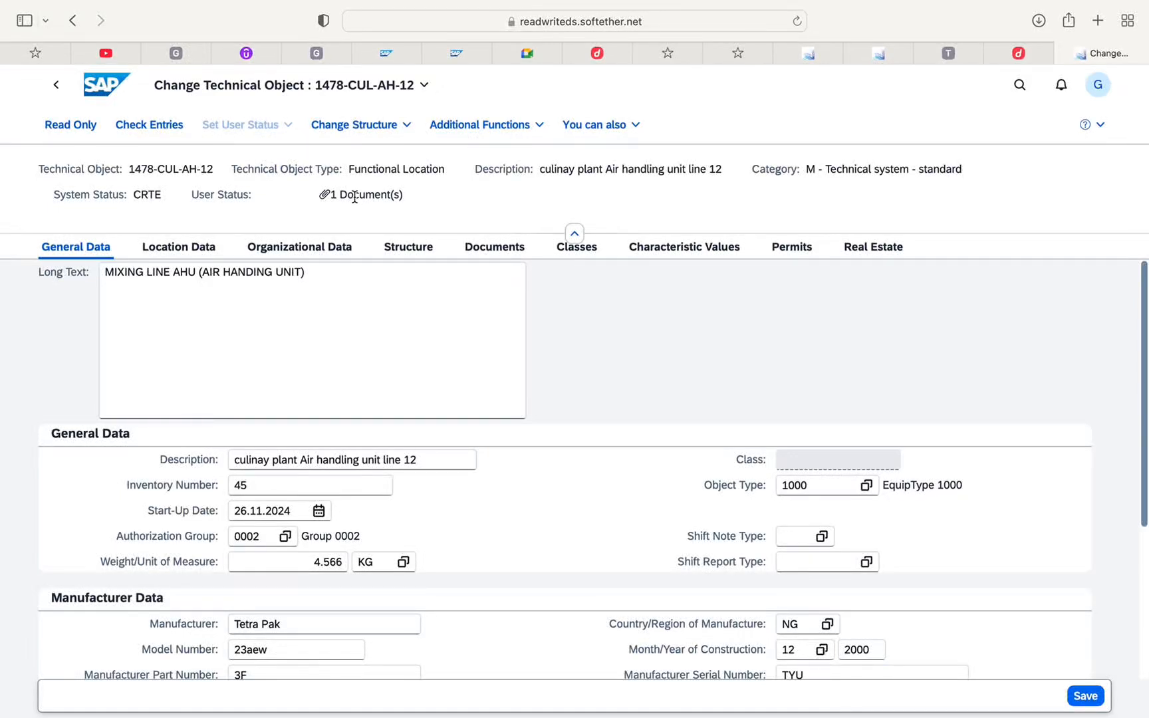
pyautogui.click(627, 129)
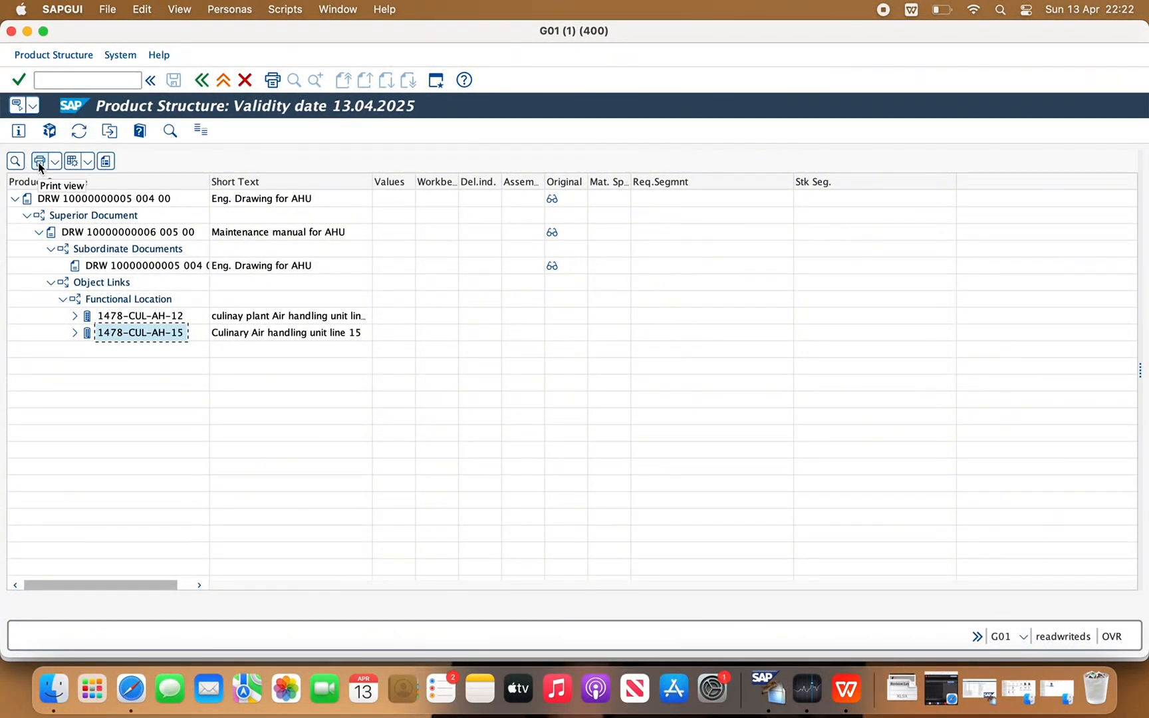
# Return to the engineering drawing's basic data in SAP GUI, then reopen its product structure and expand the superior document
pyautogui.click(203, 81)
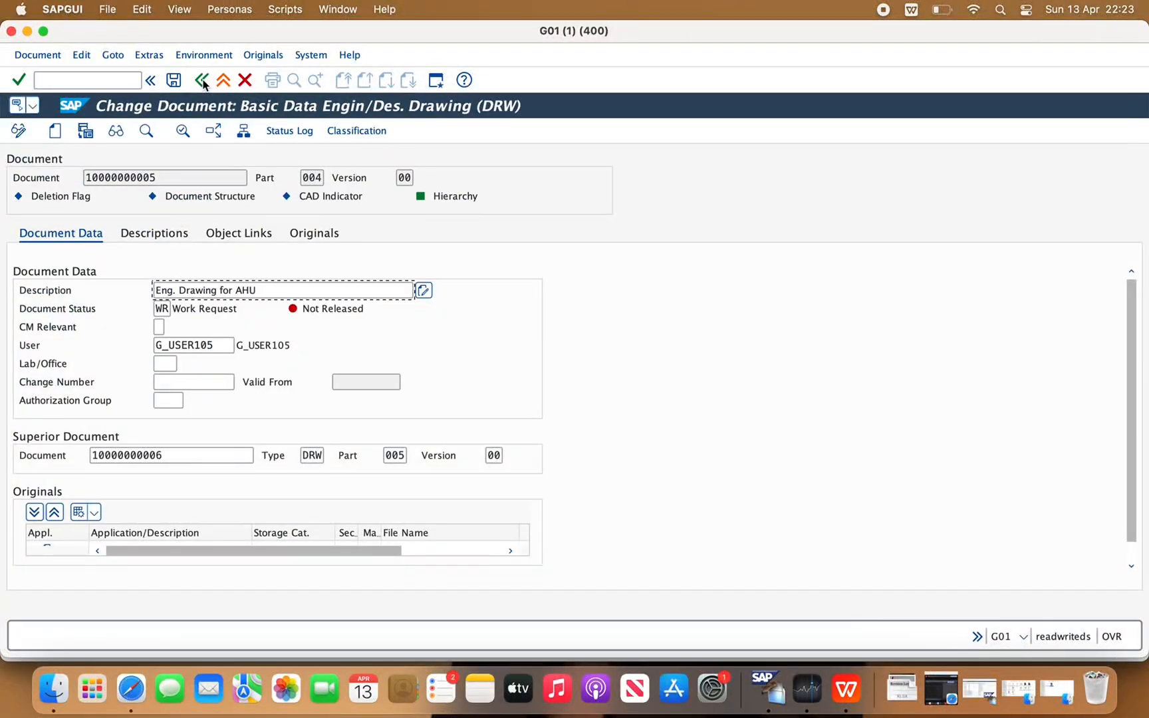
pyautogui.click(216, 132)
pyautogui.click(37, 214)
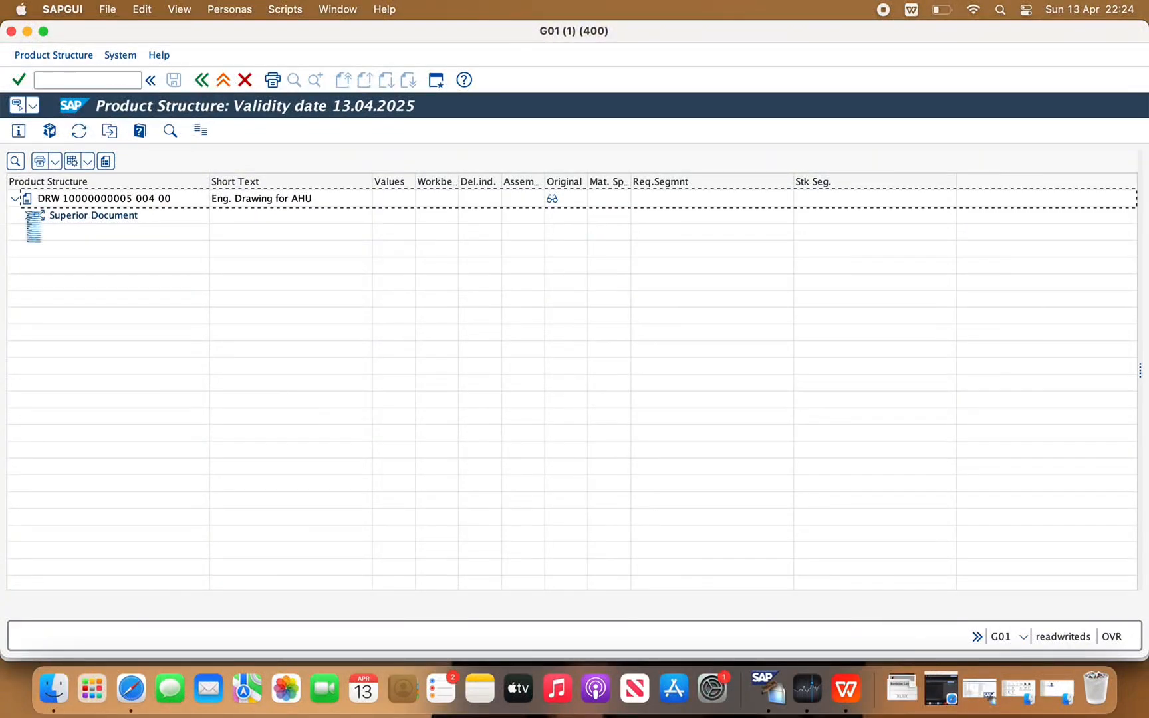